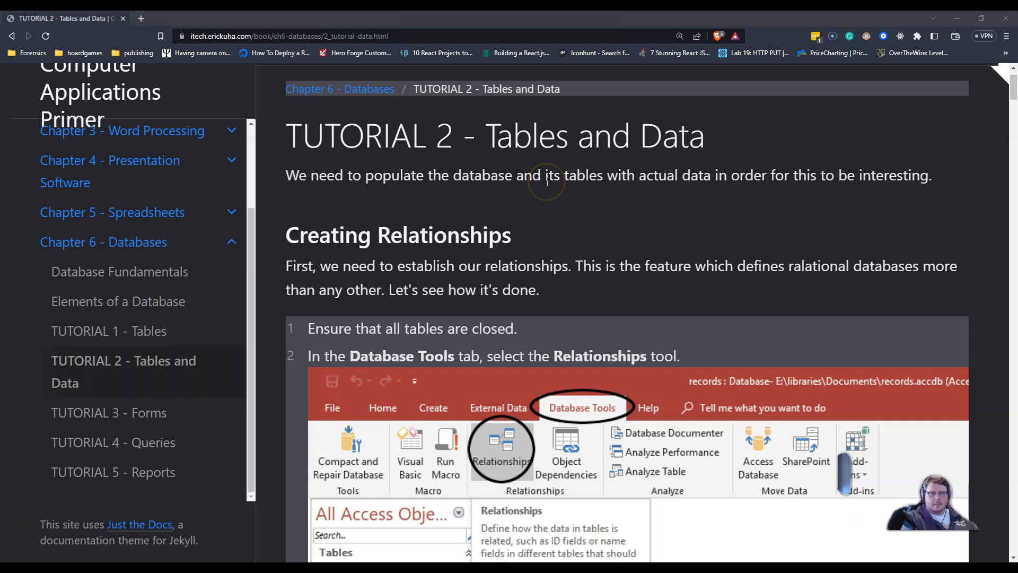
Step: Launch Access from the system search
{"action": "scroll", "coordinate": [547, 182], "scroll_direction": "down", "scroll_amount": 1}
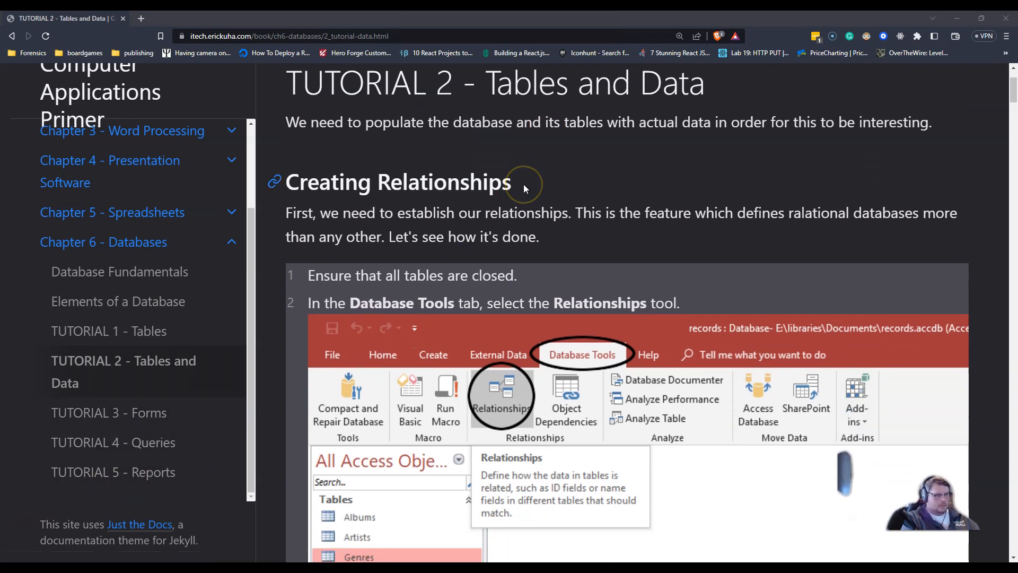
{"action": "key", "text": "super"}
{"action": "type", "text": "access"}
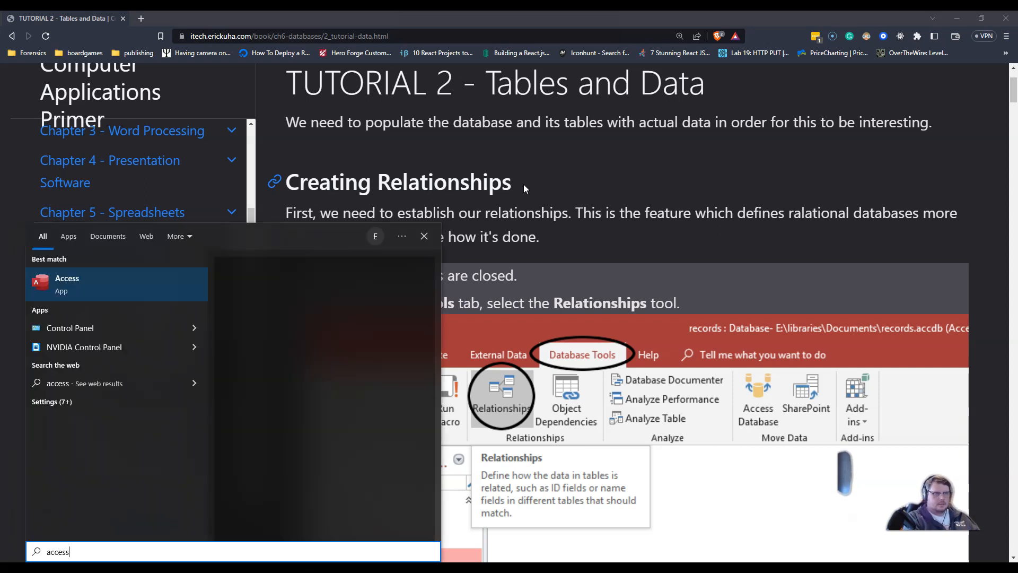
{"action": "key", "text": "Return"}
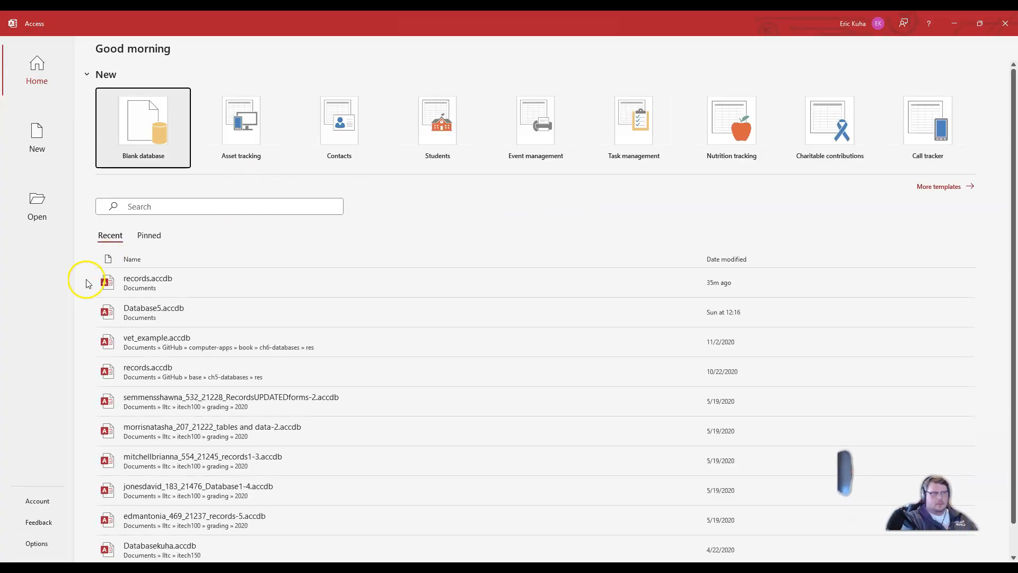
Step: Open the records.accdb database and enable its disabled content
{"action": "left_click", "coordinate": [176, 289]}
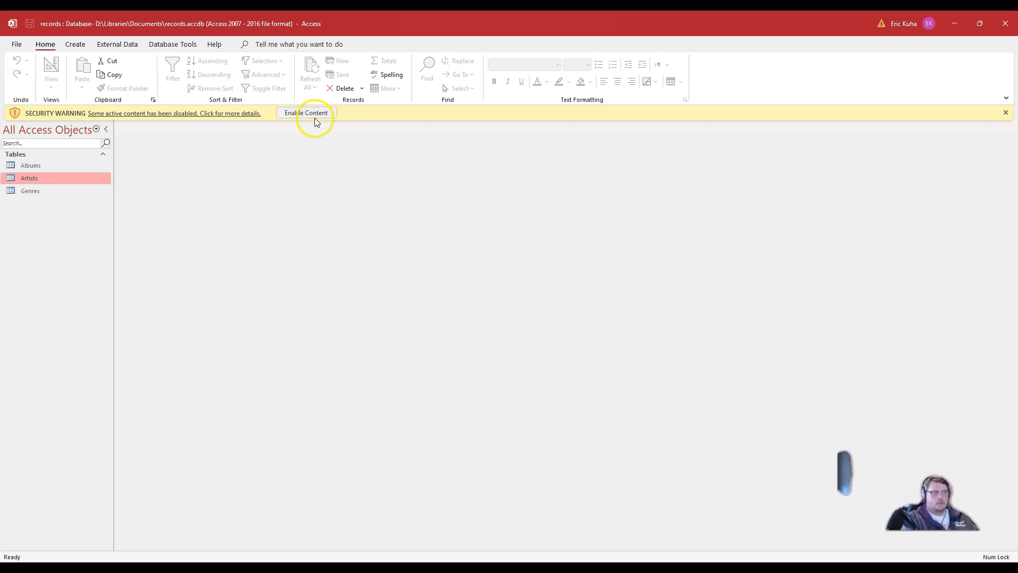
{"action": "left_click", "coordinate": [319, 115]}
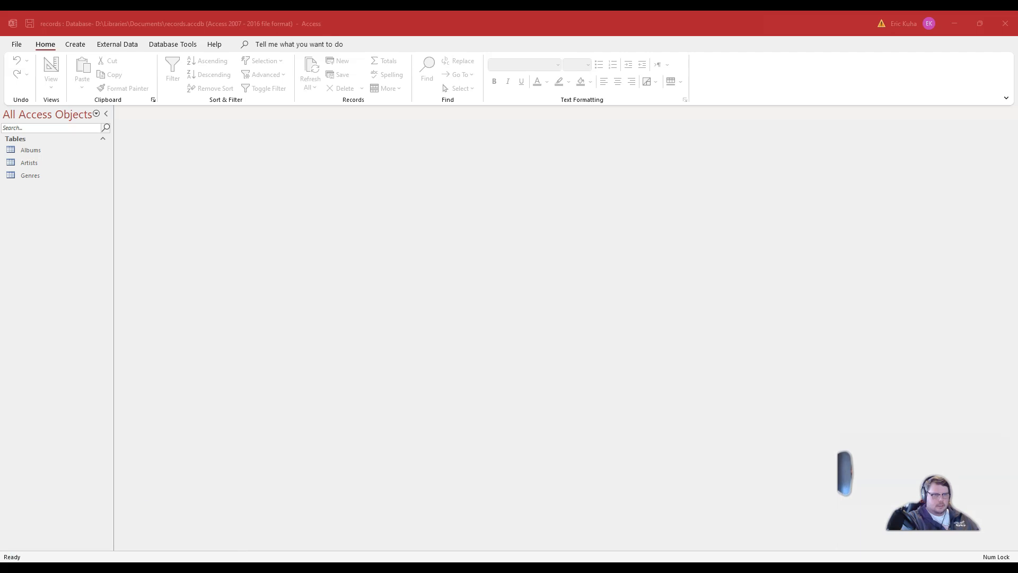
Step: Review the tutorial pages describing the Artists, Genres and Albums table diagram
{"action": "key", "text": "alt+Tab"}
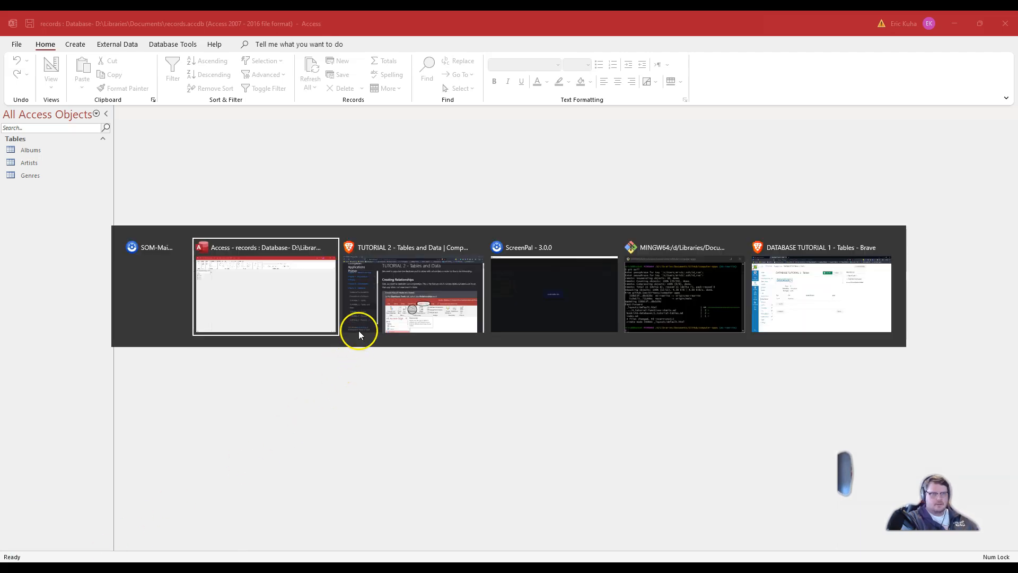
{"action": "key", "text": "alt+Tab"}
{"action": "left_click", "coordinate": [399, 310]}
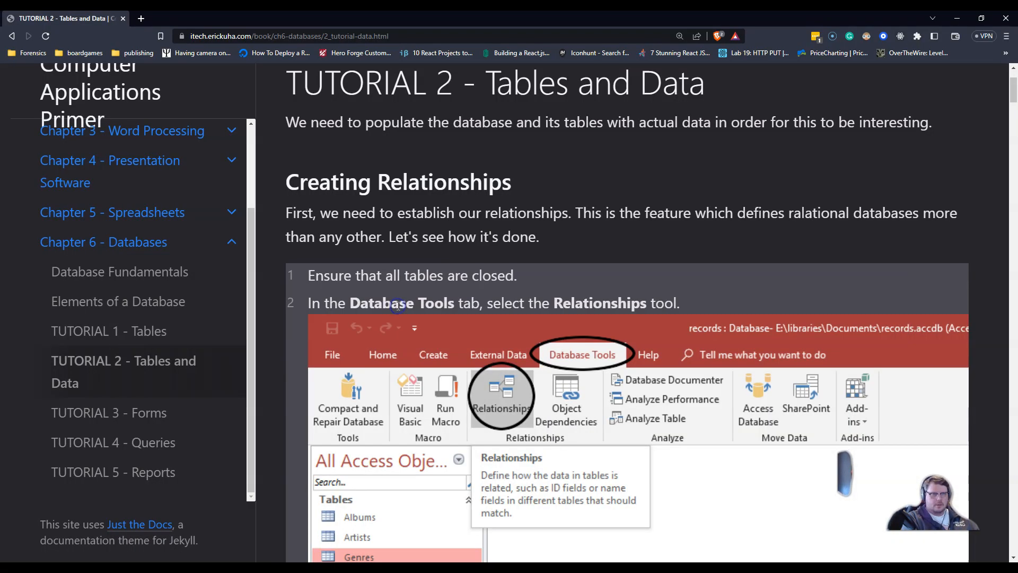
{"action": "key", "text": "alt+Tab"}
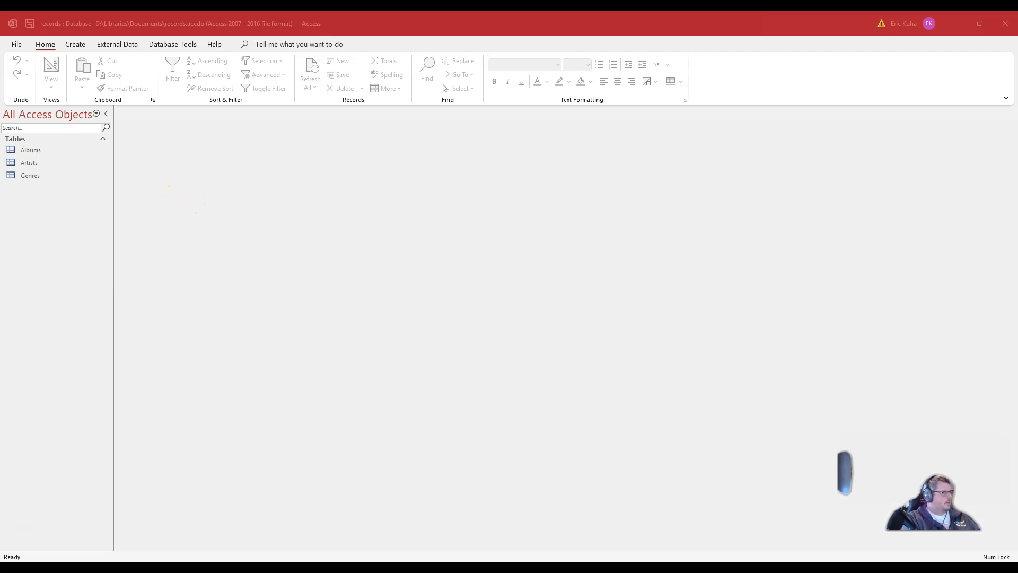
{"action": "key", "text": "alt+Tab"}
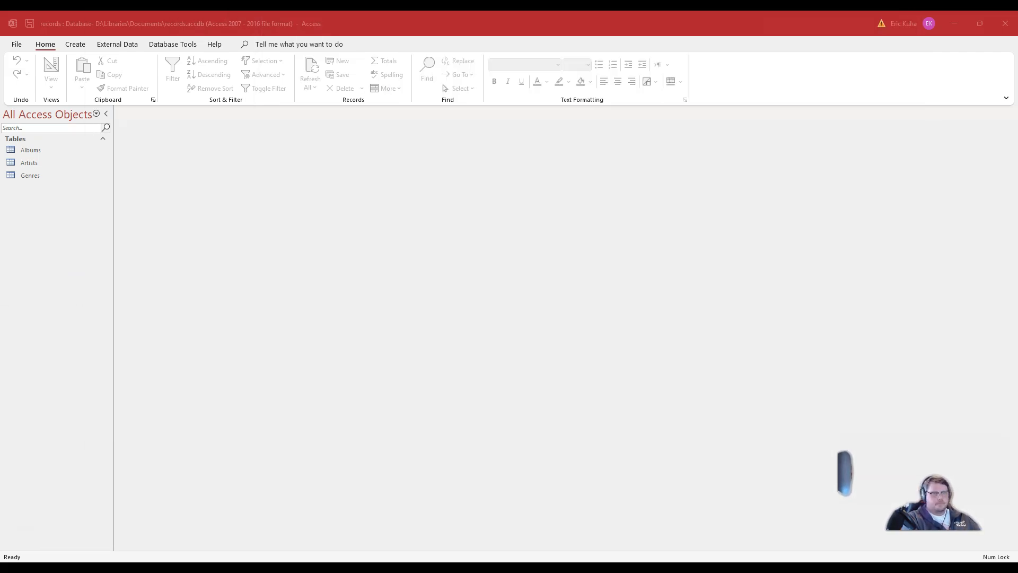
{"action": "scroll", "coordinate": [431, 371], "scroll_direction": "down", "scroll_amount": 15}
{"action": "scroll", "coordinate": [432, 374], "scroll_direction": "down", "scroll_amount": 3}
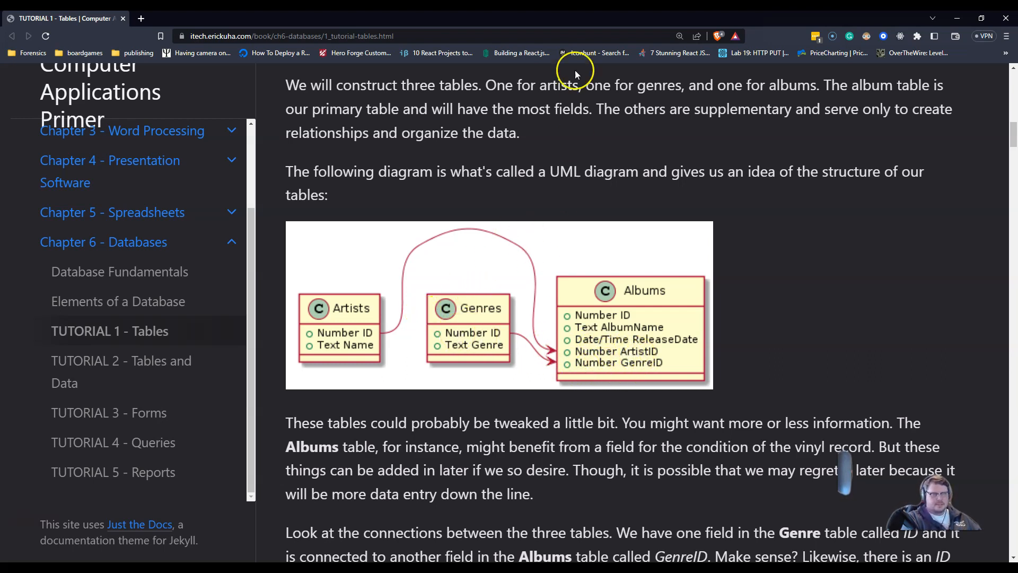
Step: Open the Relationships window and add the Albums, Artists and Genres tables to it
{"action": "left_click", "coordinate": [1006, 18]}
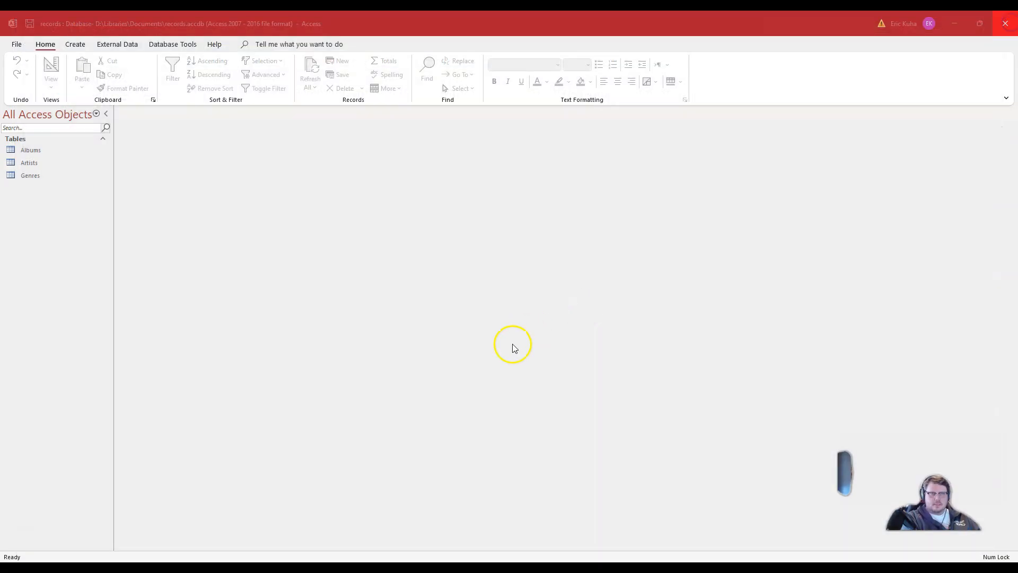
{"action": "left_click", "coordinate": [157, 46]}
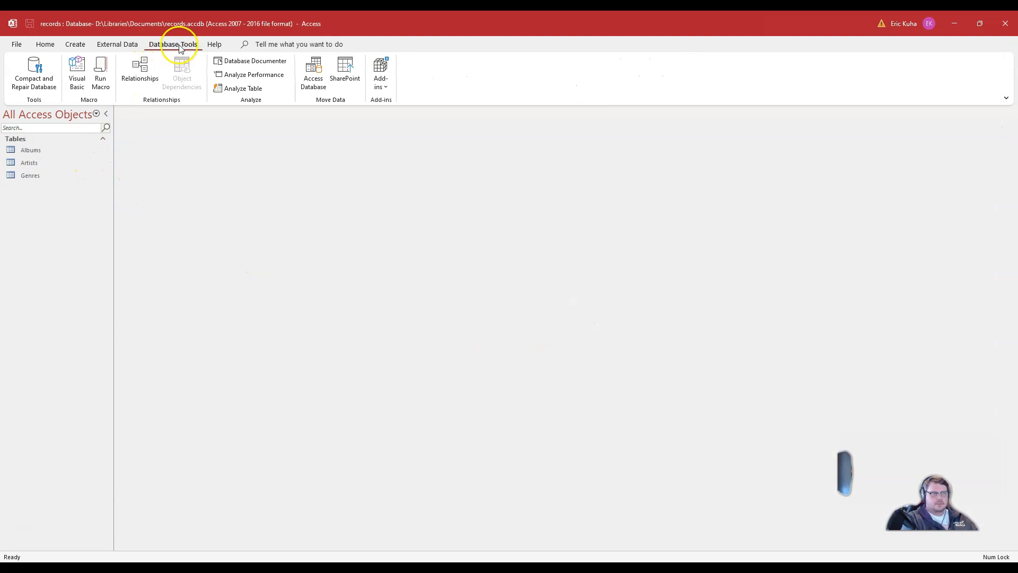
{"action": "left_click", "coordinate": [140, 69]}
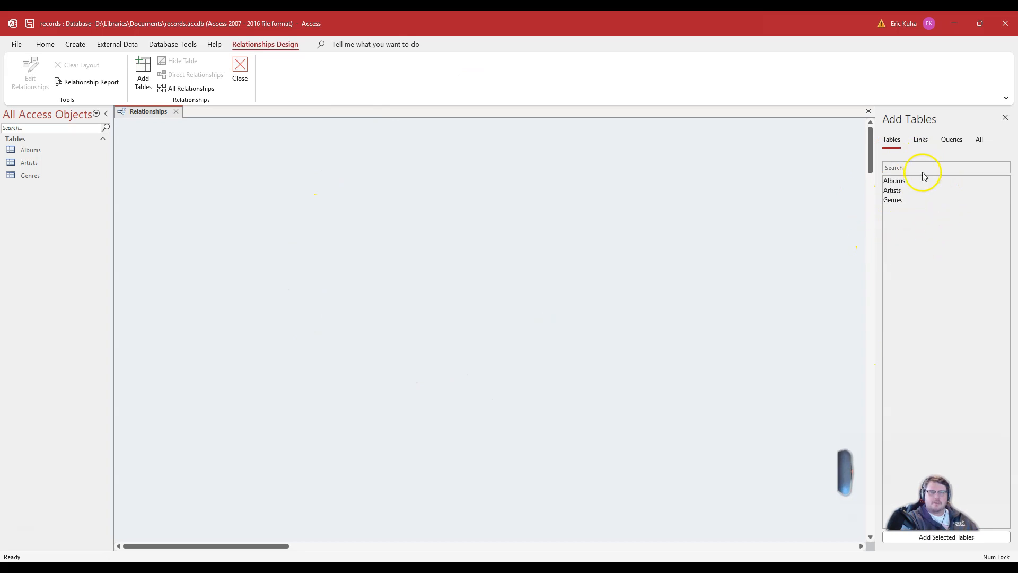
{"action": "double_click", "coordinate": [896, 182]}
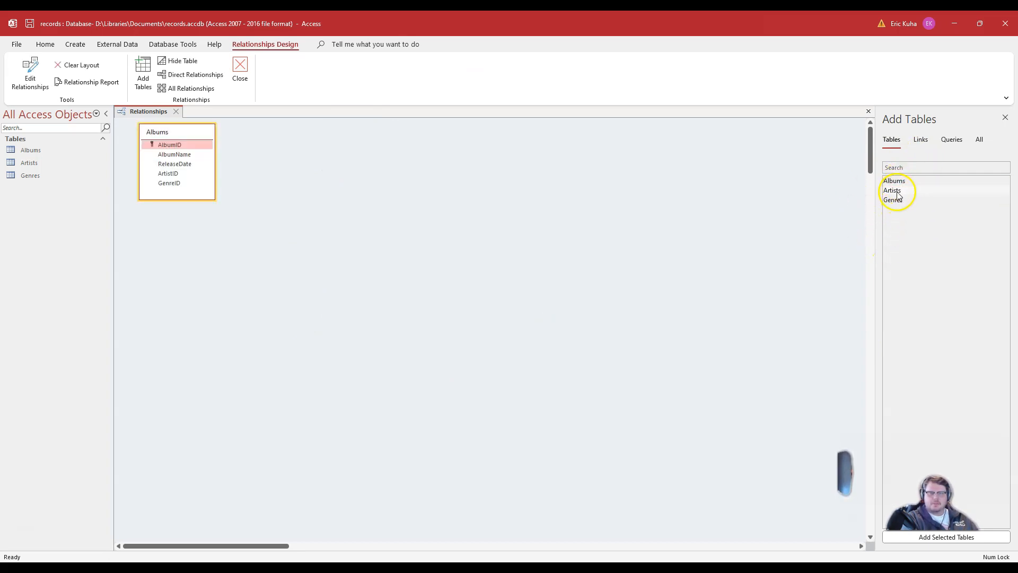
{"action": "double_click", "coordinate": [893, 191]}
{"action": "double_click", "coordinate": [896, 201]}
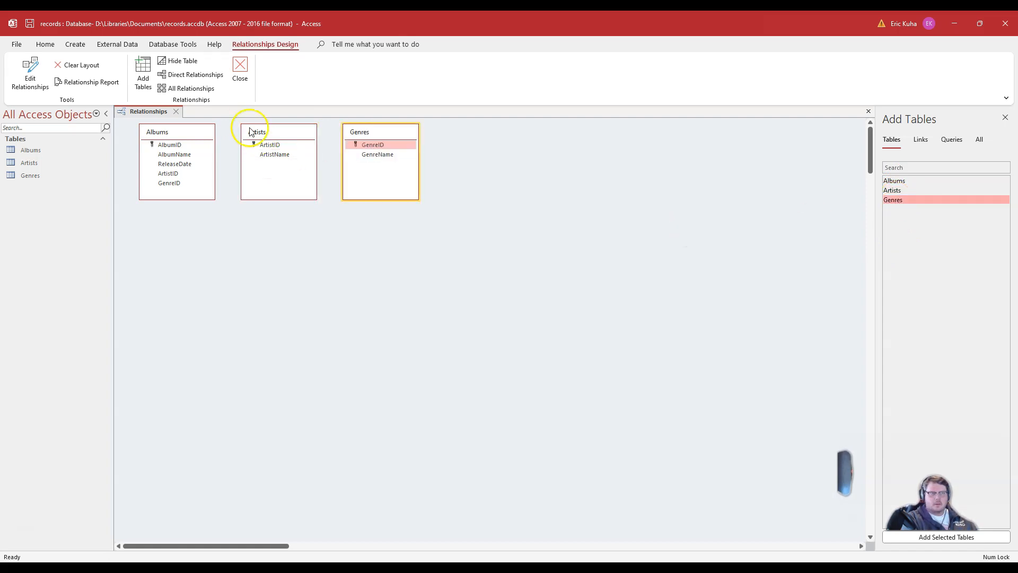
Step: Rearrange the three table boxes, placing Albums at left, Artists above and Genres below
{"action": "left_click_drag", "start_coordinate": [207, 132], "coordinate": [209, 178]}
{"action": "left_click_drag", "start_coordinate": [286, 125], "coordinate": [288, 150]}
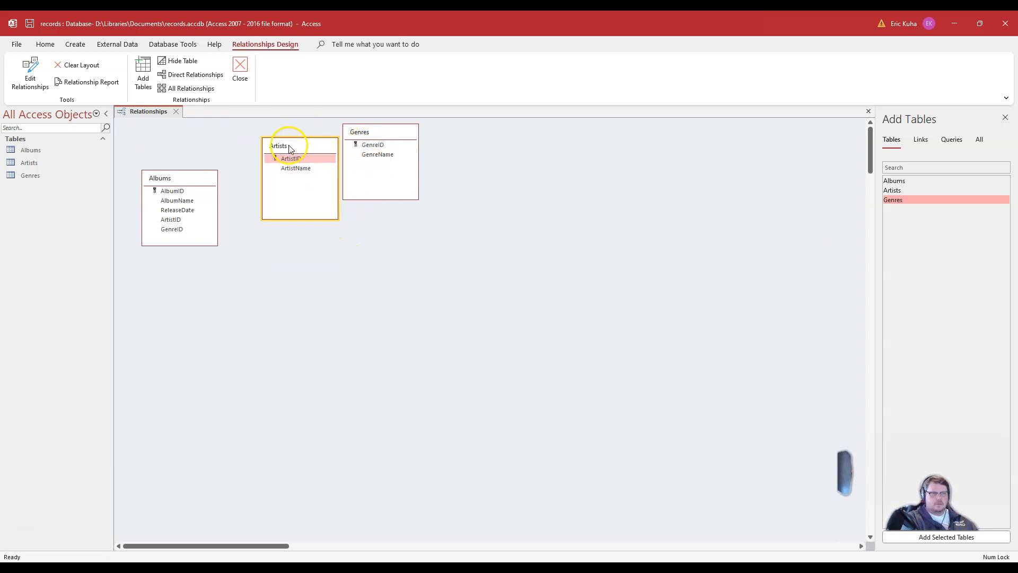
{"action": "left_click_drag", "start_coordinate": [377, 138], "coordinate": [301, 270]}
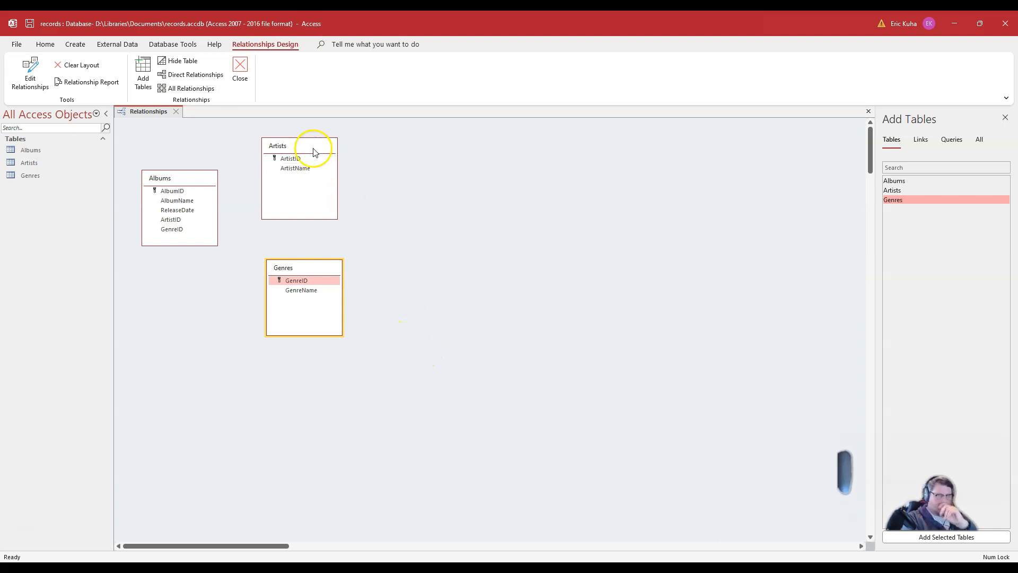
{"action": "left_click_drag", "start_coordinate": [315, 152], "coordinate": [325, 153]}
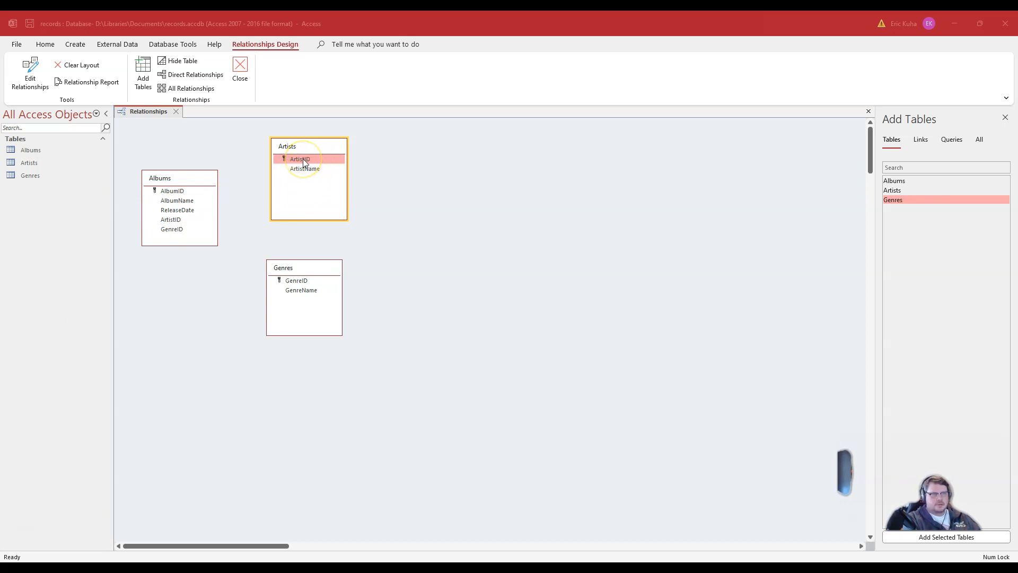
Step: Relate Artists' ArtistID to Albums' ArtistID, enforcing referential integrity with cascading updates and deletes
{"action": "left_click_drag", "start_coordinate": [296, 162], "coordinate": [176, 222]}
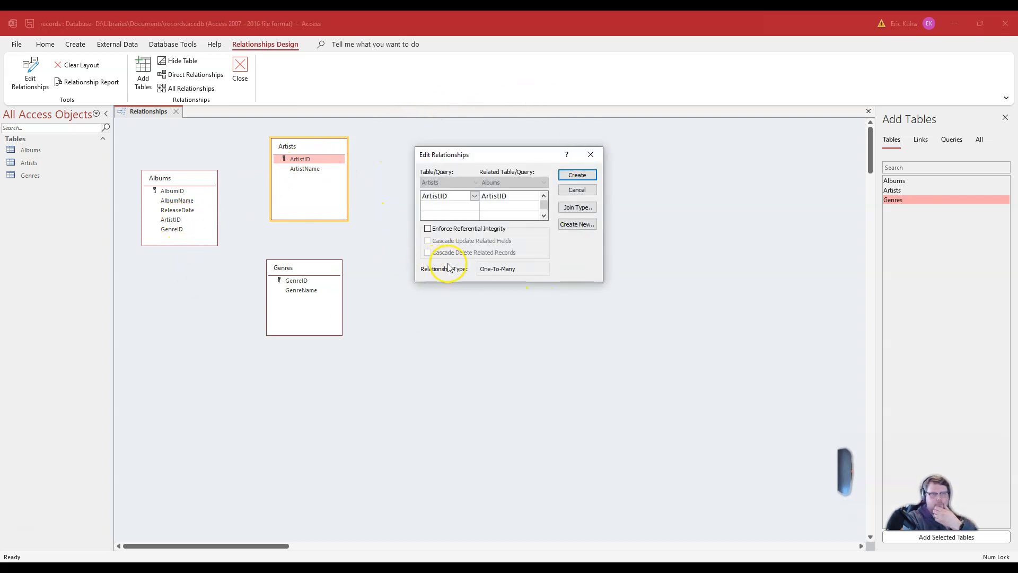
{"action": "left_click", "coordinate": [429, 229]}
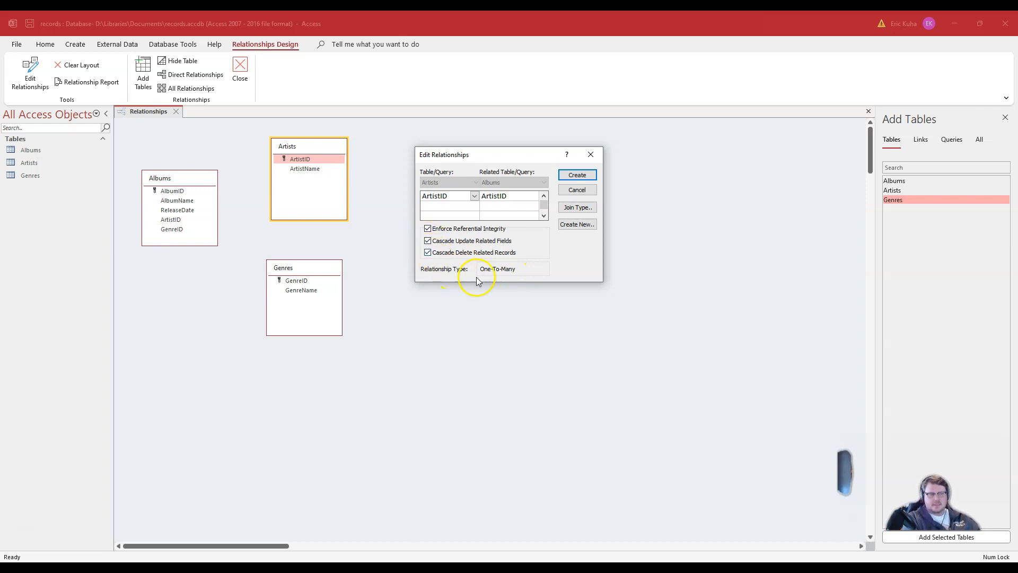
{"action": "left_click", "coordinate": [582, 171]}
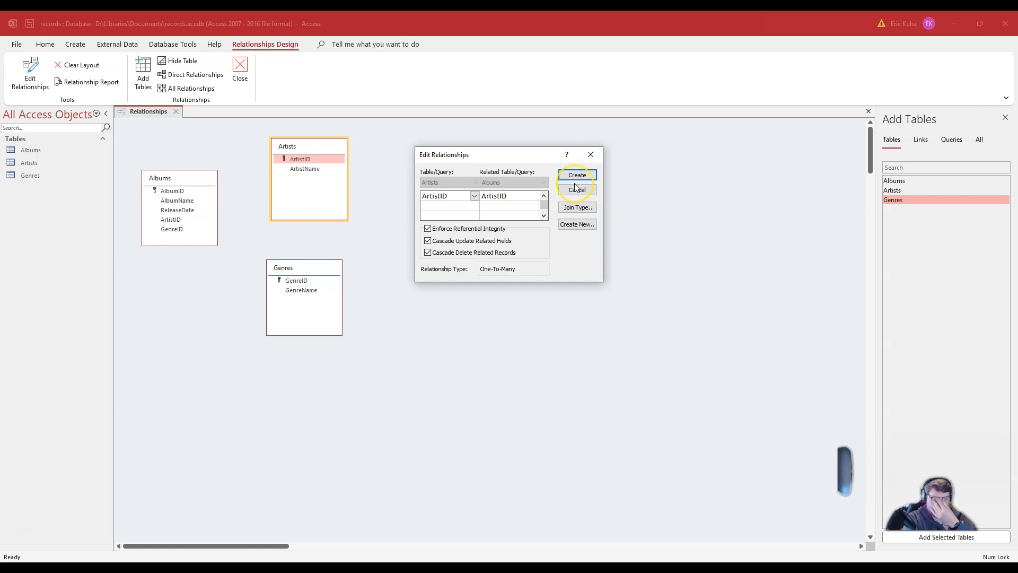
{"action": "left_click", "coordinate": [582, 179]}
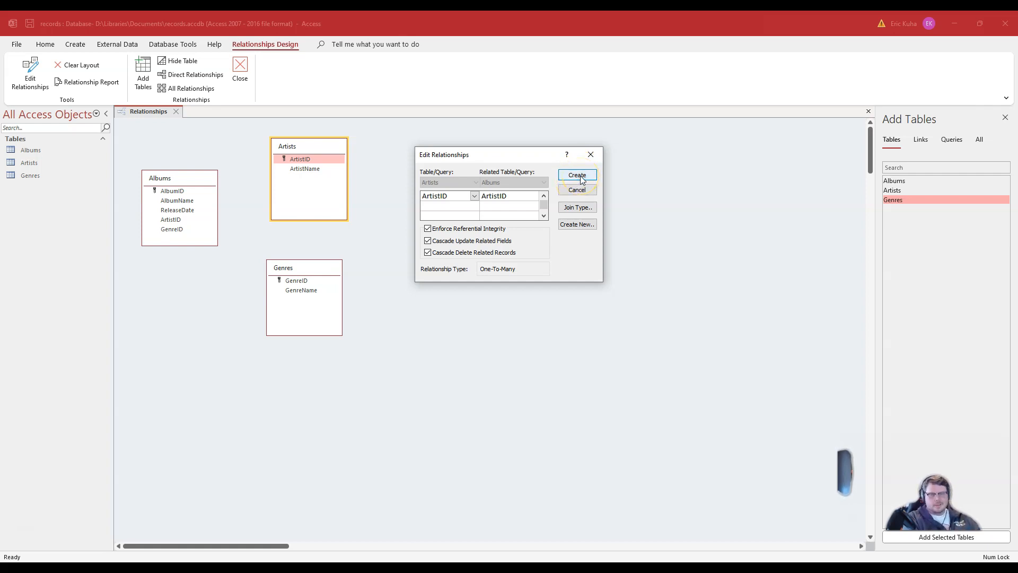
{"action": "left_click", "coordinate": [582, 180]}
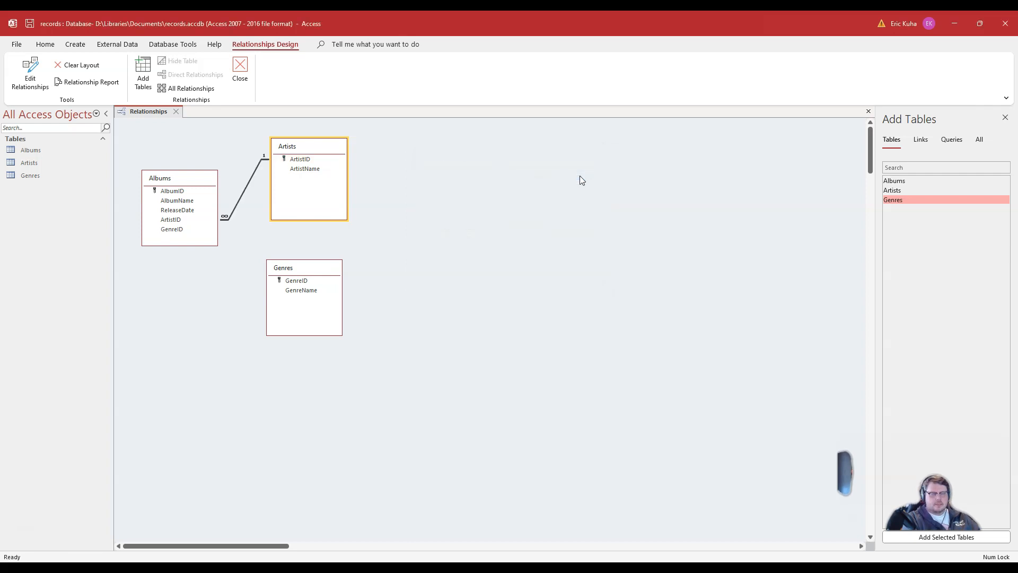
Step: Relate Genres' GenreID to Albums' GenreID, enforcing referential integrity with cascading updates and deletes
{"action": "left_click_drag", "start_coordinate": [333, 152], "coordinate": [354, 151]}
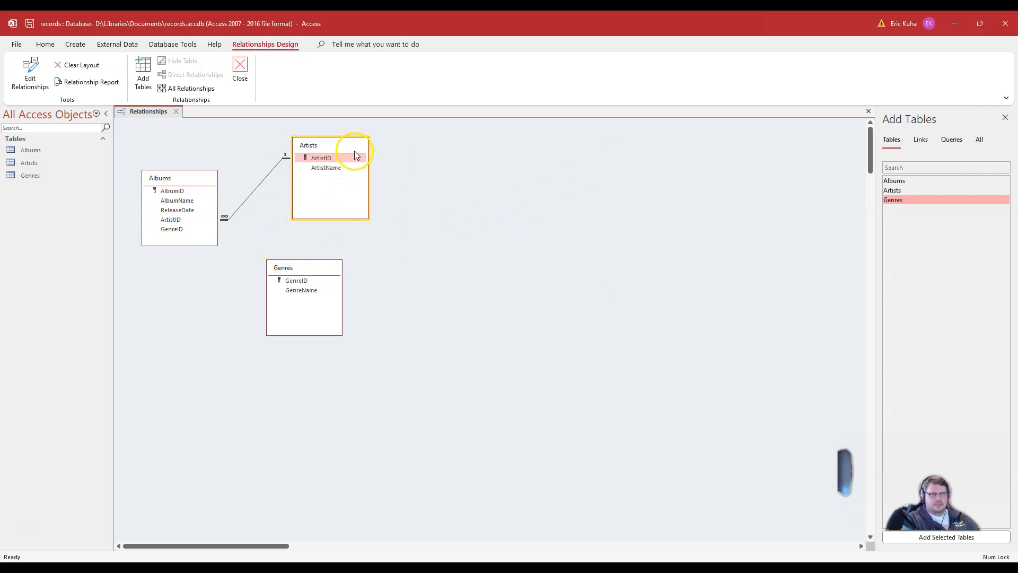
{"action": "left_click_drag", "start_coordinate": [312, 261], "coordinate": [346, 263]}
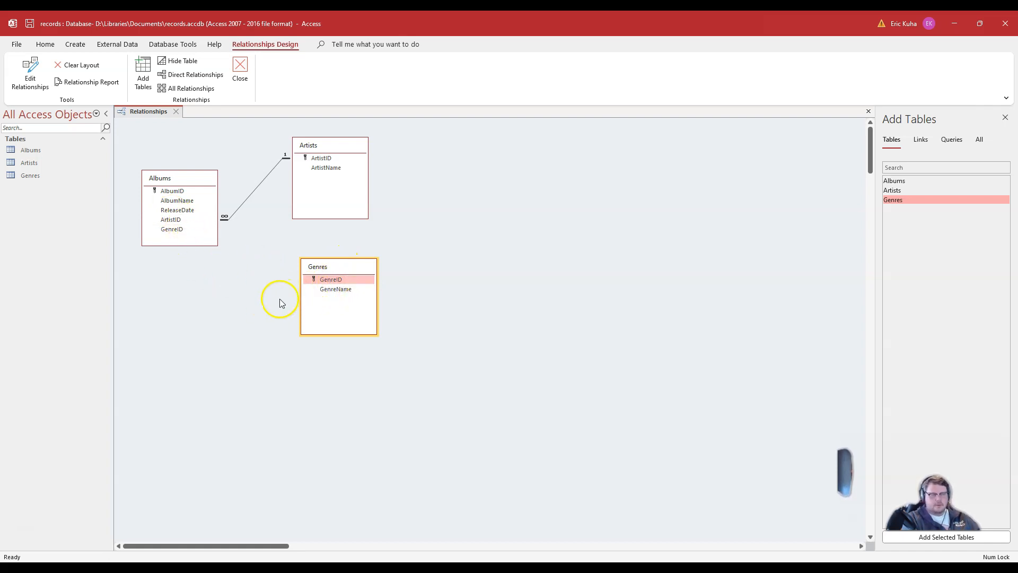
{"action": "left_click_drag", "start_coordinate": [346, 281], "coordinate": [178, 228]}
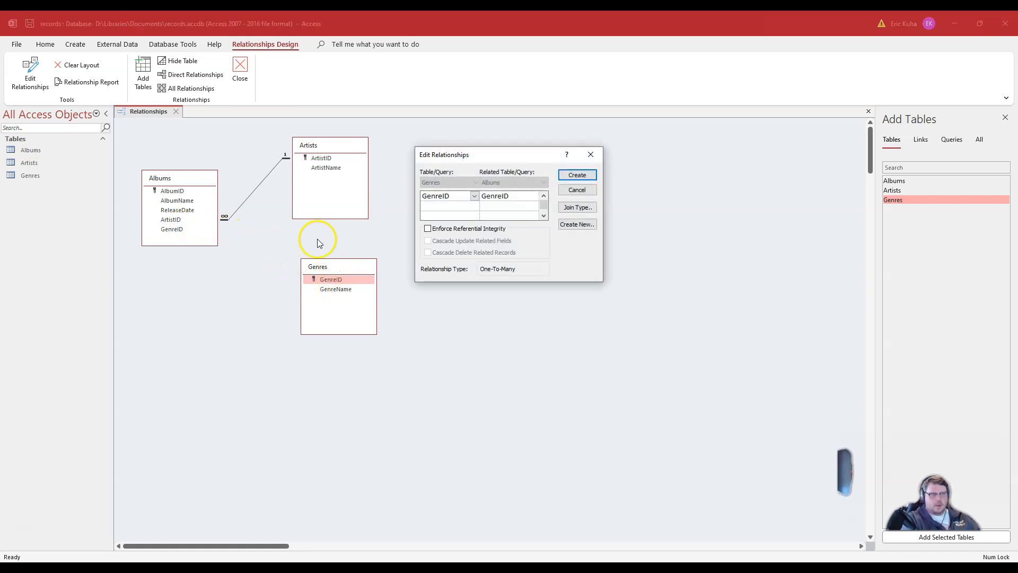
{"action": "left_click", "coordinate": [427, 229]}
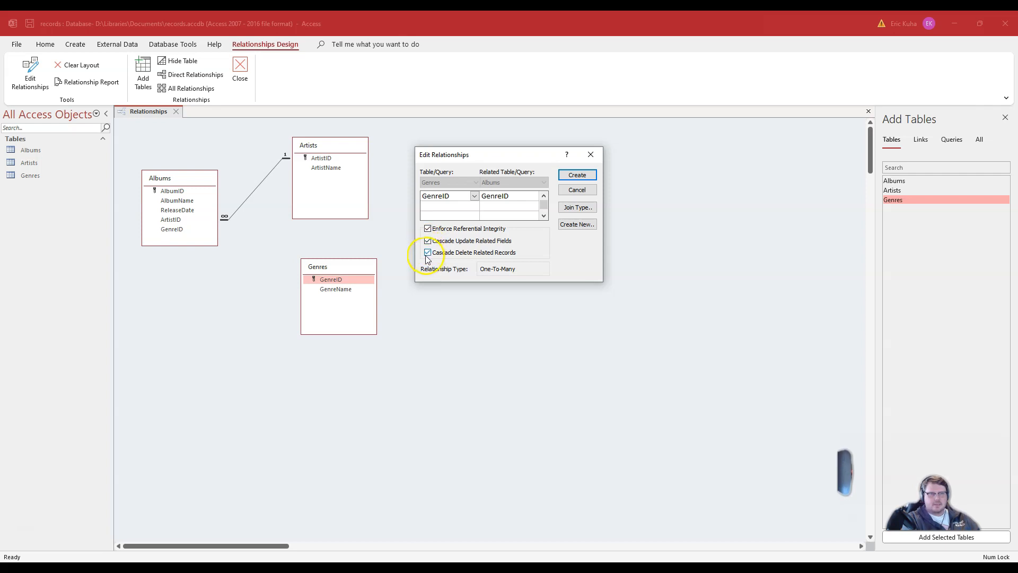
{"action": "left_click", "coordinate": [576, 175]}
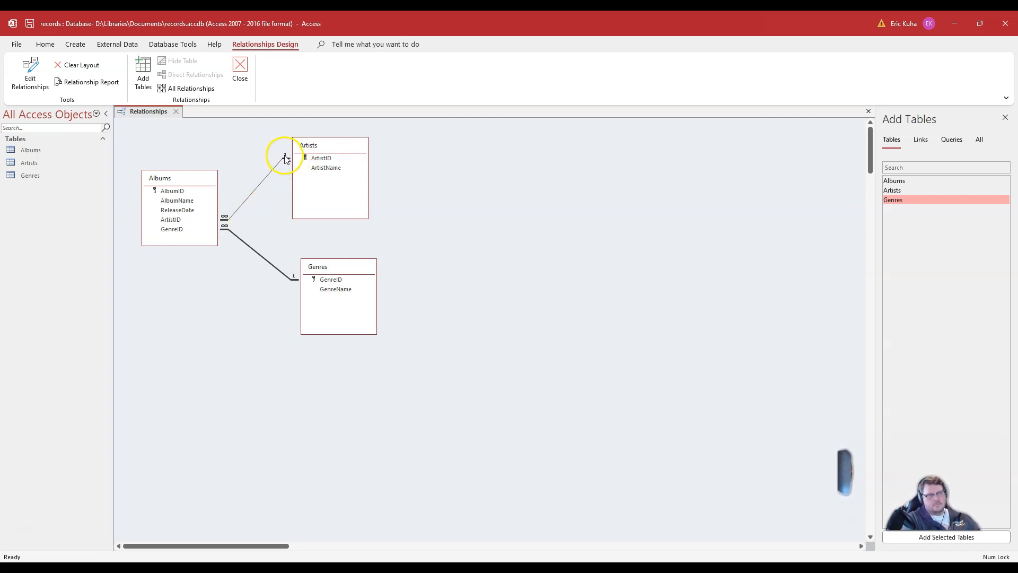
Step: Open the Artists–Albums relationship to review its settings without changing them
{"action": "double_click", "coordinate": [312, 158]}
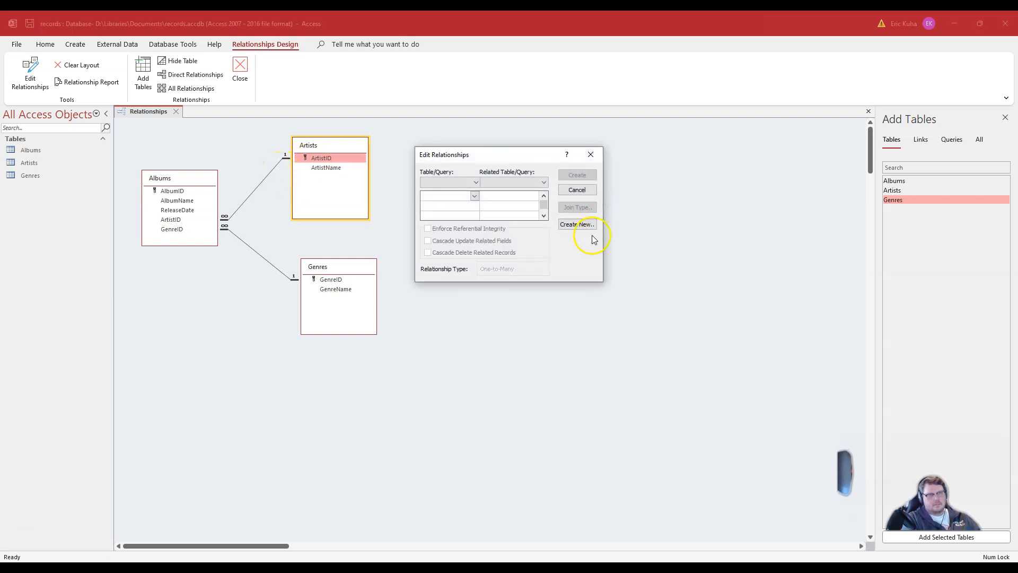
{"action": "left_click", "coordinate": [581, 190]}
{"action": "left_click", "coordinate": [253, 194]}
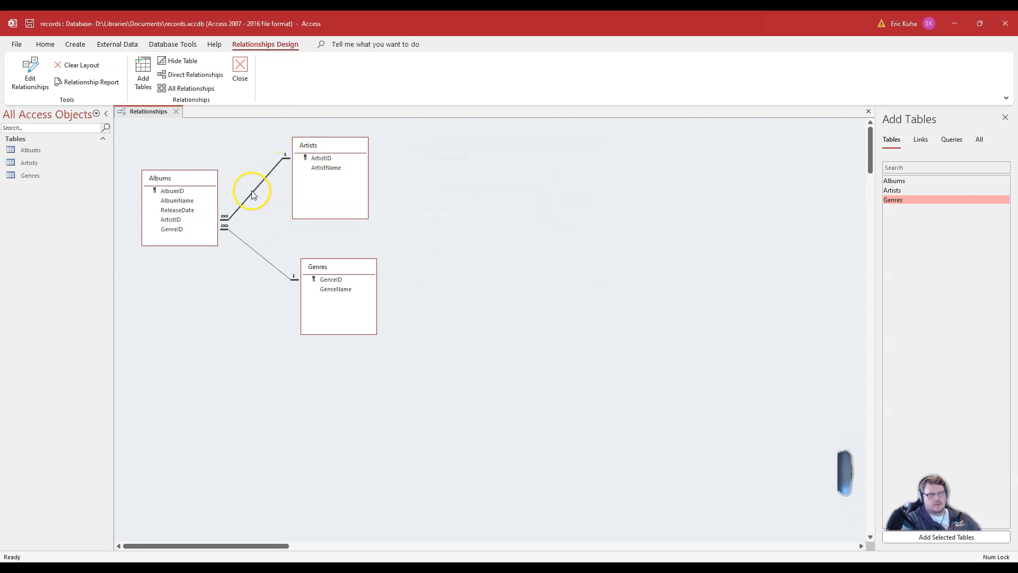
{"action": "double_click", "coordinate": [256, 194]}
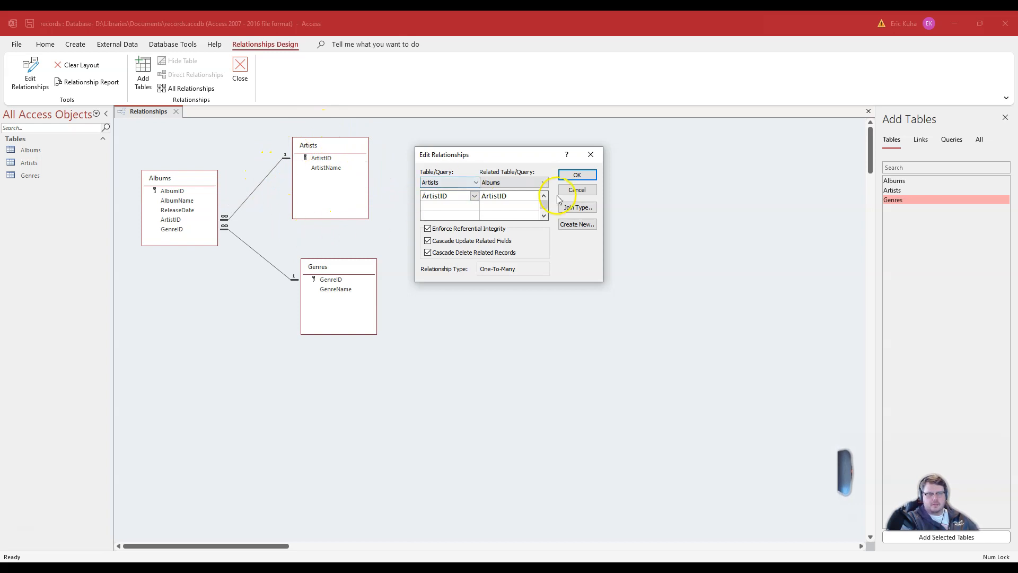
{"action": "left_click", "coordinate": [582, 191]}
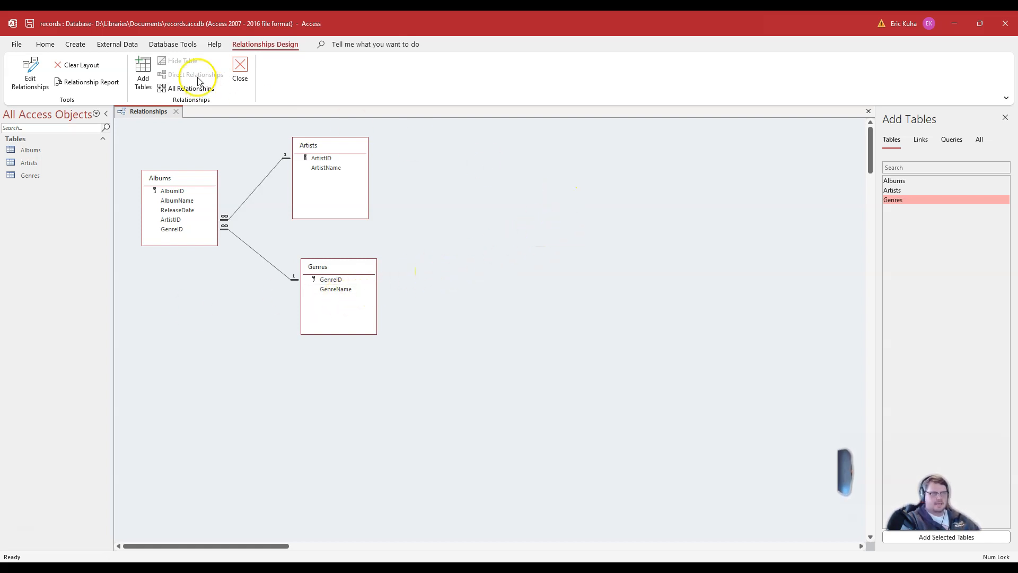
Step: Close the Relationships window, saving the layout changes
{"action": "left_click", "coordinate": [240, 72]}
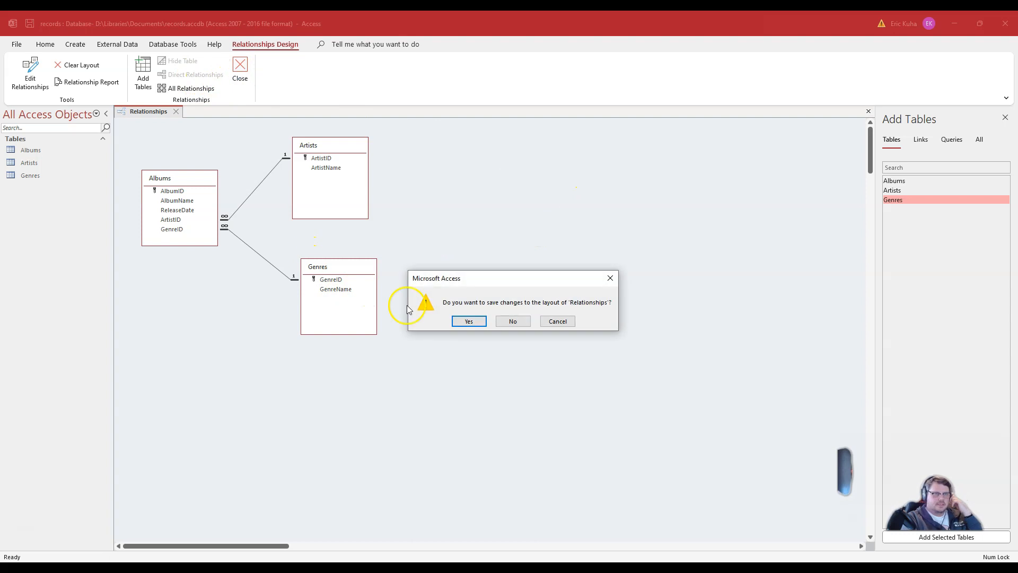
{"action": "left_click", "coordinate": [469, 321]}
{"action": "key", "text": "alt+Tab"}
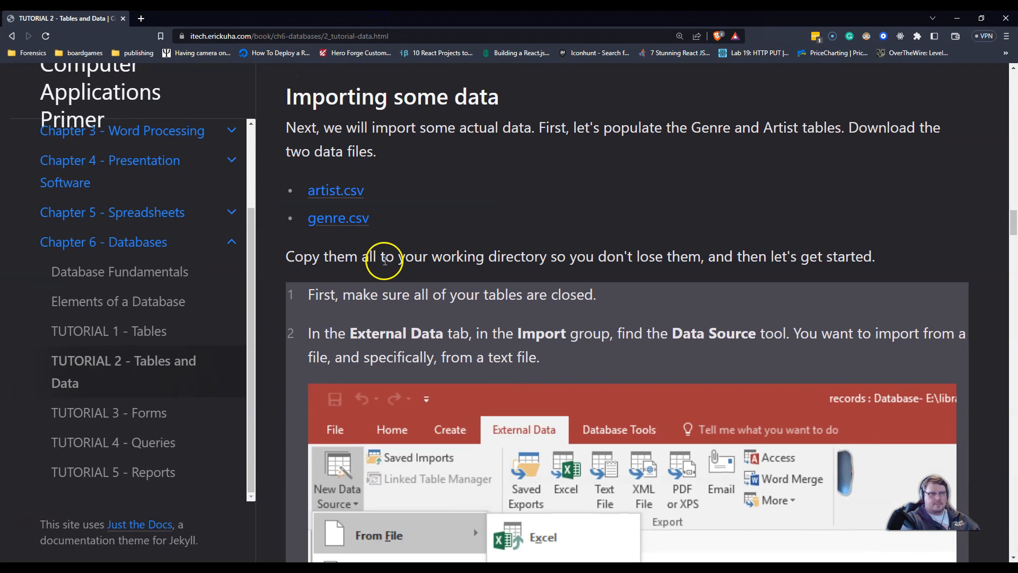
{"action": "scroll", "coordinate": [386, 199], "scroll_direction": "up", "scroll_amount": 3}
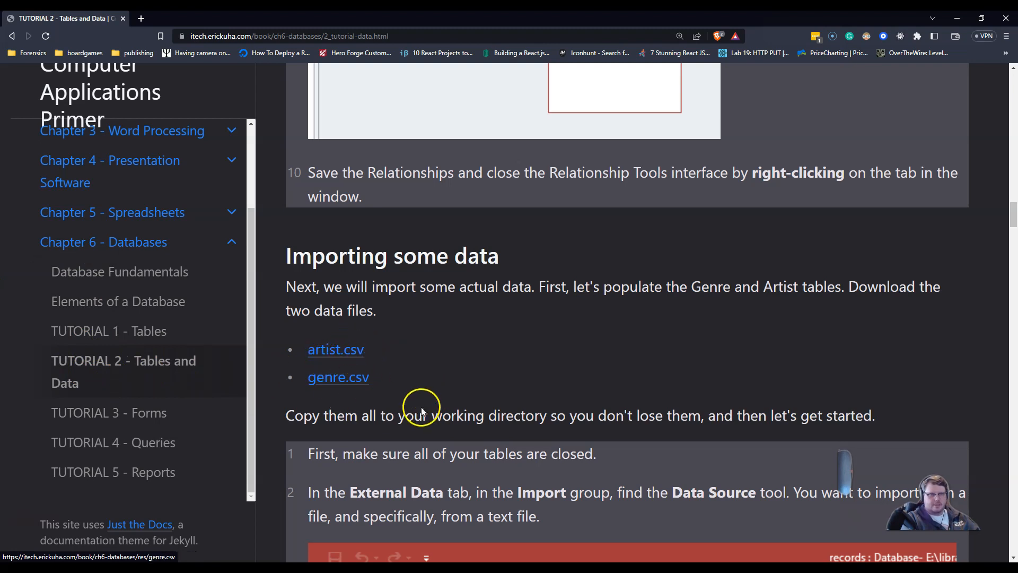
Step: Download the artist.csv and genre.csv data files from the tutorial page into the Downloads folder
{"action": "scroll", "coordinate": [421, 406], "scroll_direction": "down", "scroll_amount": 2}
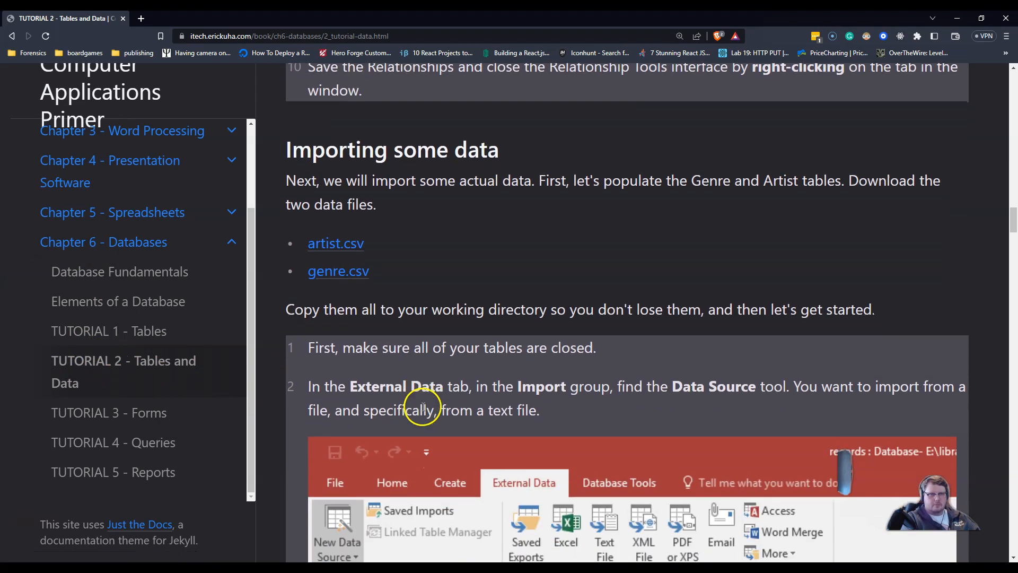
{"action": "left_click", "coordinate": [355, 244]}
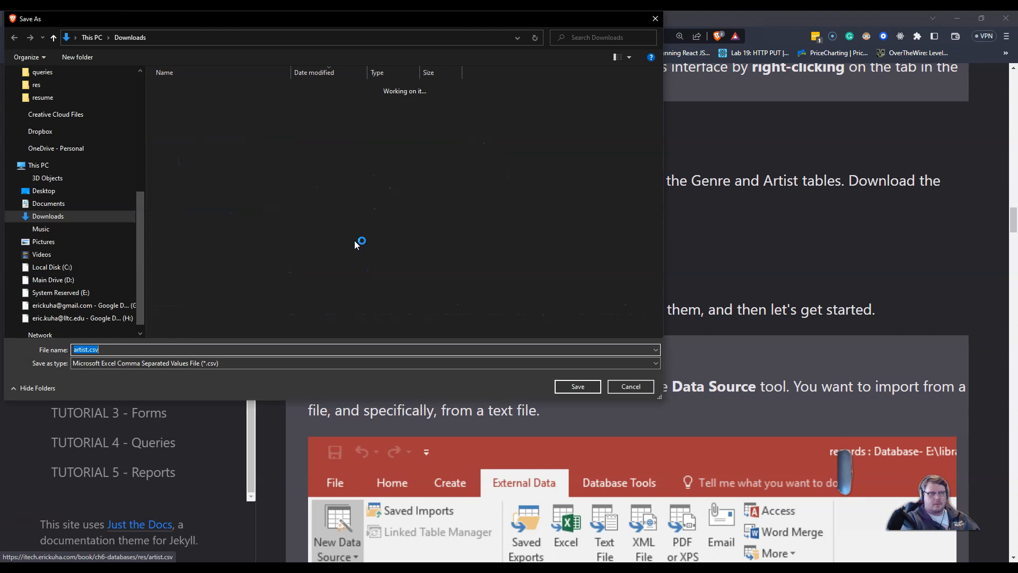
{"action": "left_click", "coordinate": [589, 386]}
{"action": "left_click", "coordinate": [345, 276]}
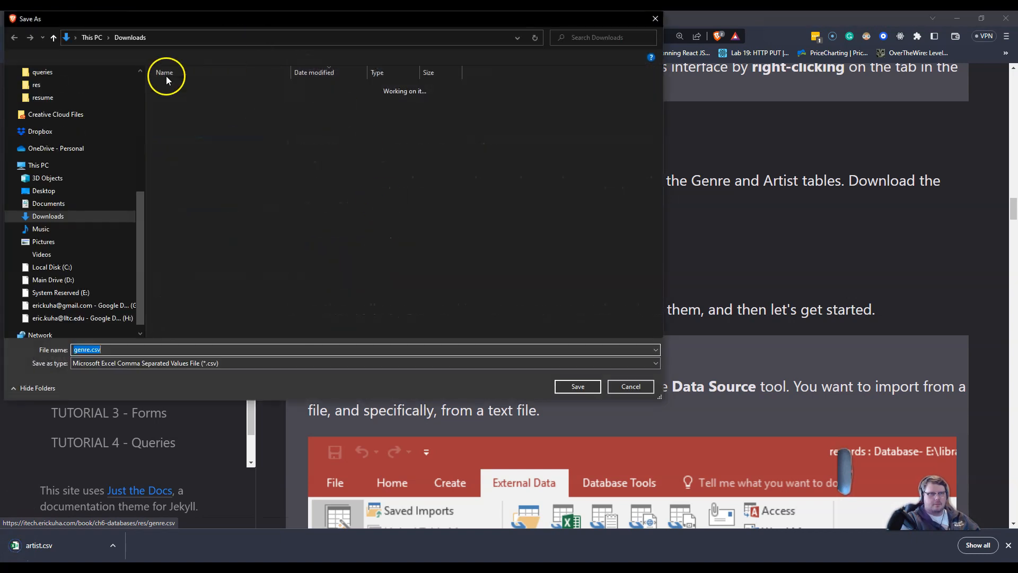
{"action": "left_click", "coordinate": [575, 387]}
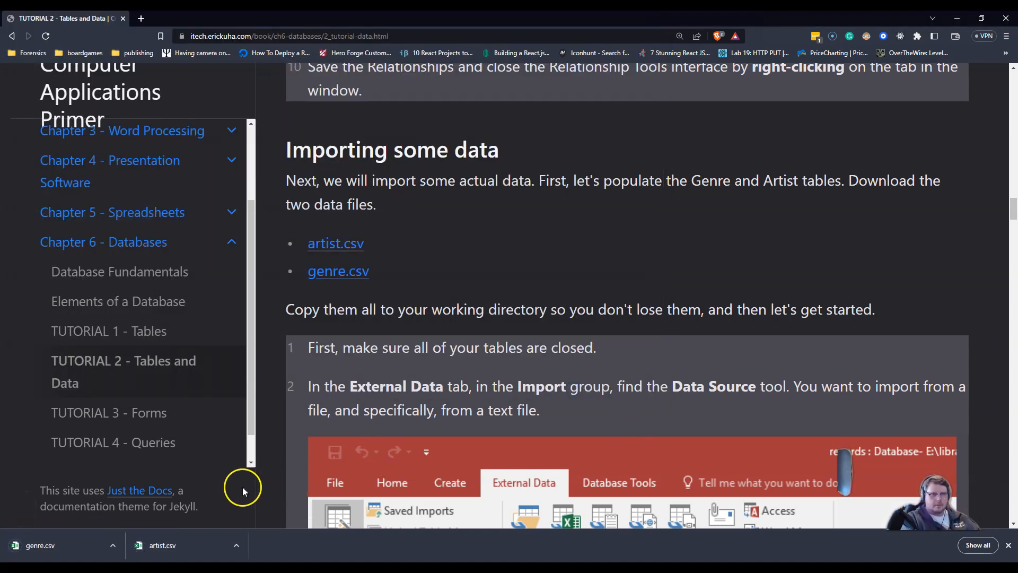
Step: Show the downloaded artist.csv in its folder and open it in Vim, maximizing the editor window
{"action": "left_click", "coordinate": [152, 554]}
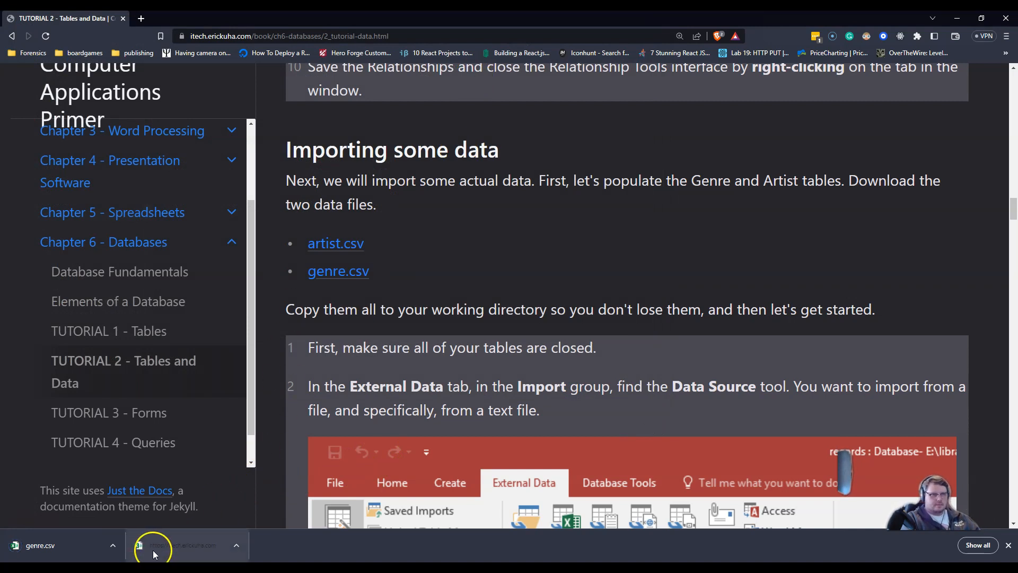
{"action": "left_click", "coordinate": [237, 545]}
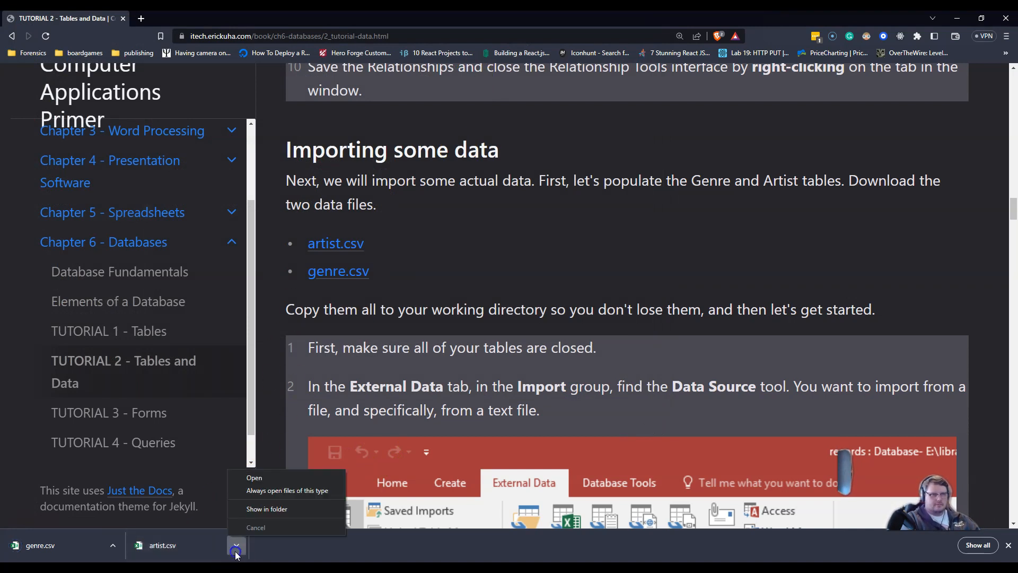
{"action": "left_click", "coordinate": [261, 509]}
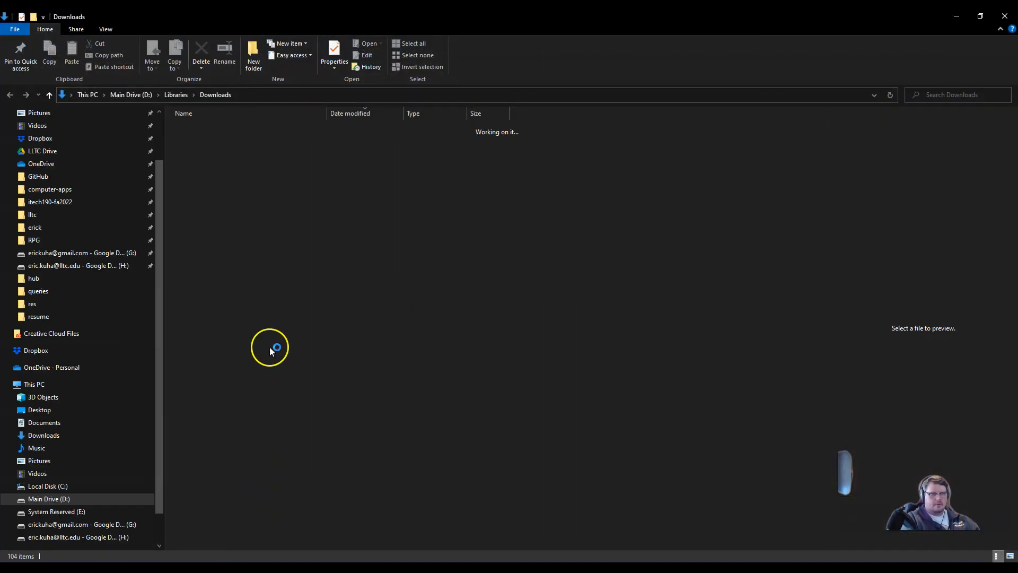
{"action": "right_click", "coordinate": [236, 155]}
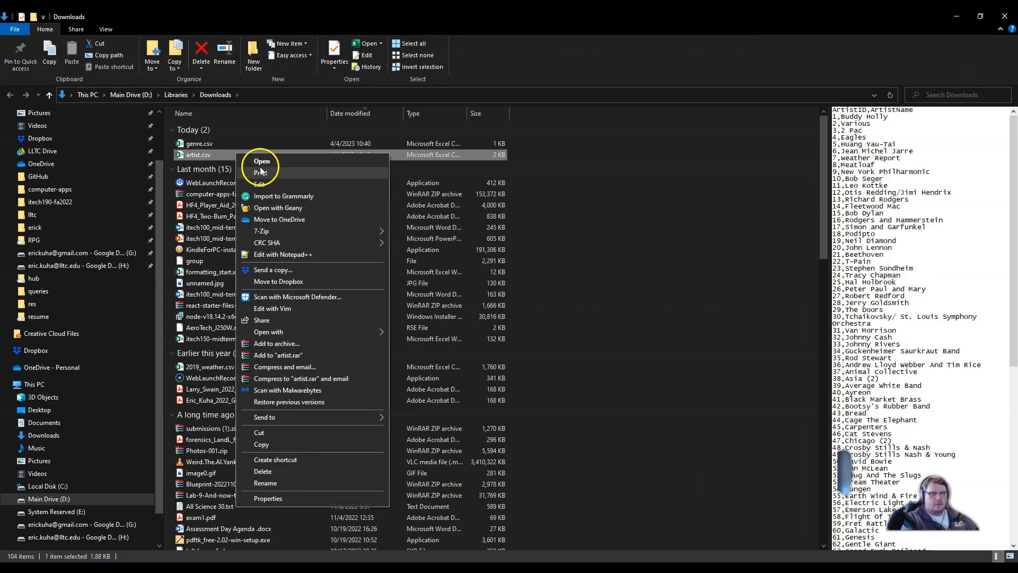
{"action": "left_click", "coordinate": [283, 312]}
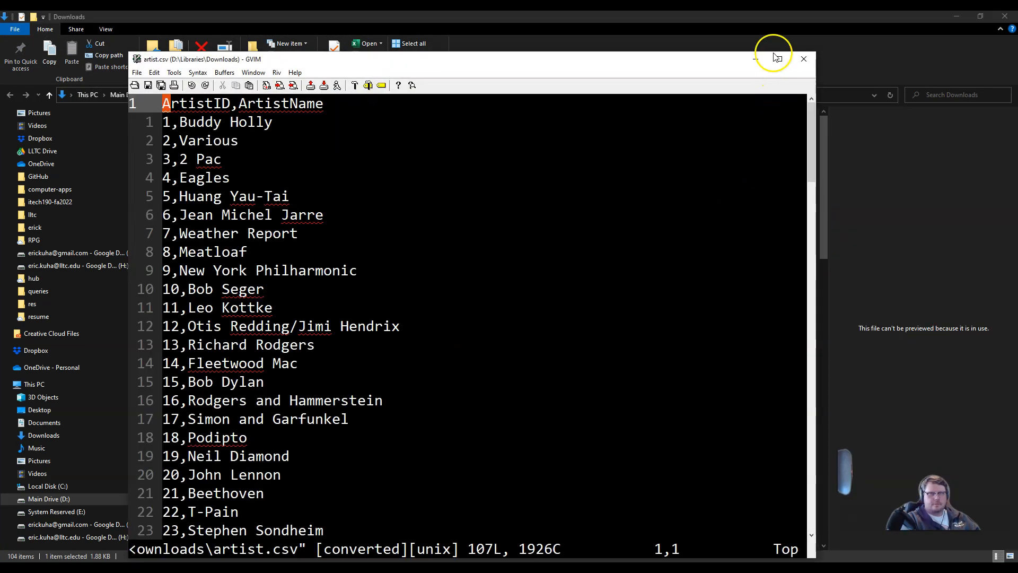
{"action": "left_click", "coordinate": [775, 55]}
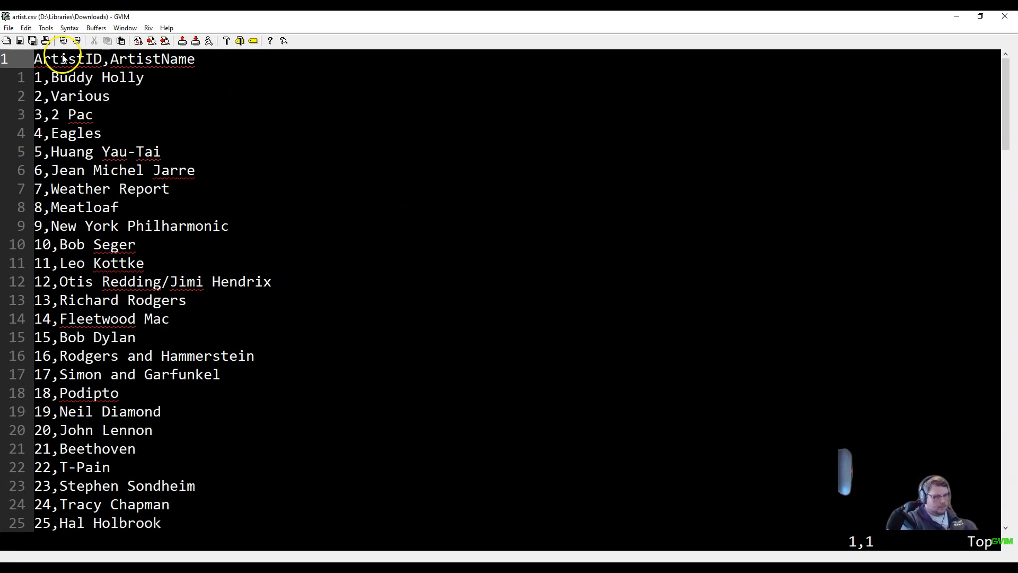
Step: Examine the contents of artist.csv, including its ArtistID,ArtistName header row and the list of artists
{"action": "key", "text": "shift+v"}
{"action": "key", "text": "shift+g"}
{"action": "left_click", "coordinate": [116, 393]}
{"action": "scroll", "coordinate": [126, 420], "scroll_direction": "up", "scroll_amount": 5}
{"action": "scroll", "coordinate": [126, 420], "scroll_direction": "up", "scroll_amount": 15}
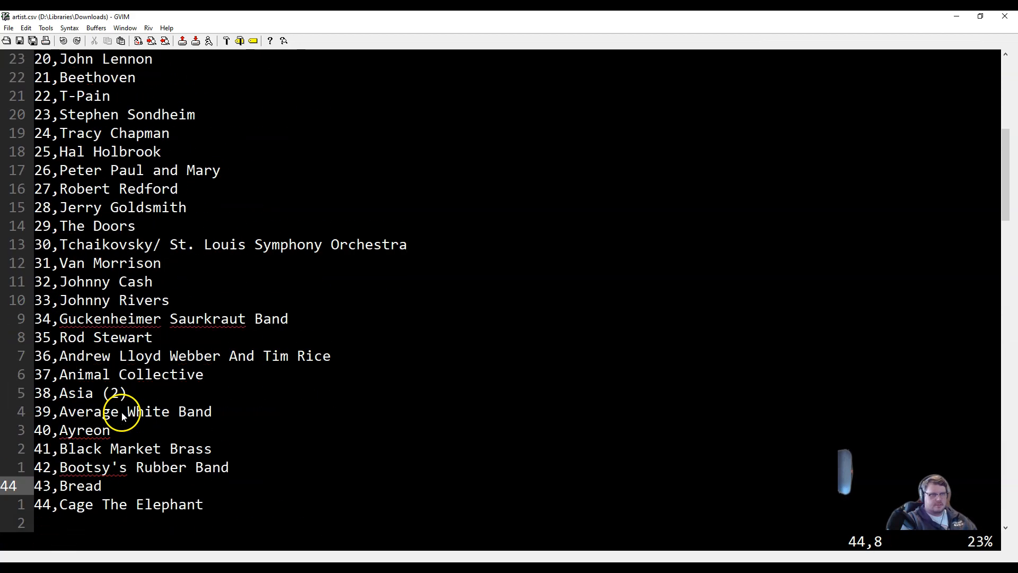
{"action": "scroll", "coordinate": [122, 416], "scroll_direction": "down", "scroll_amount": 14}
{"action": "scroll", "coordinate": [116, 411], "scroll_direction": "down", "scroll_amount": 12}
{"action": "scroll", "coordinate": [62, 262], "scroll_direction": "up", "scroll_amount": 3}
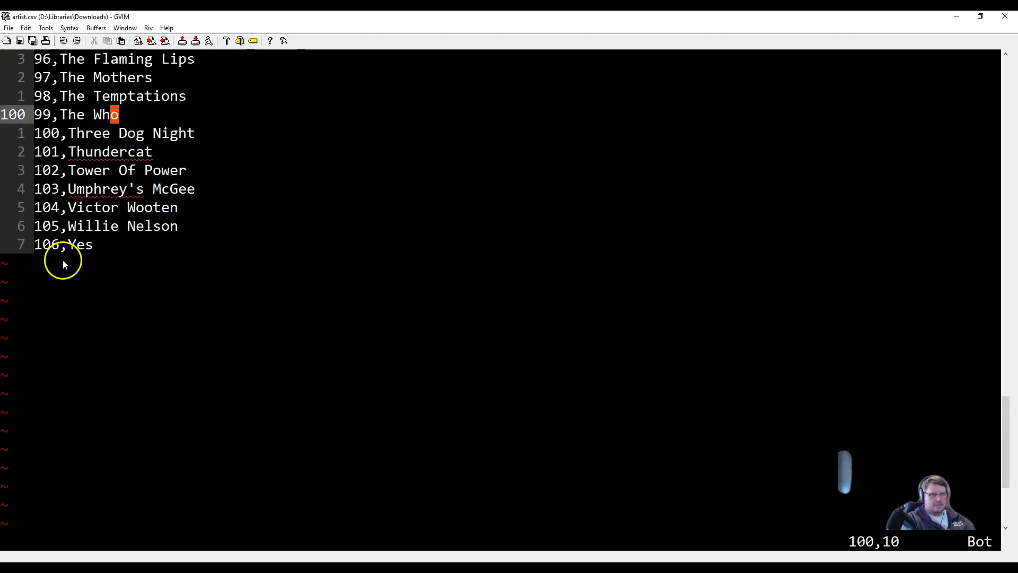
{"action": "scroll", "coordinate": [217, 285], "scroll_direction": "up", "scroll_amount": 19}
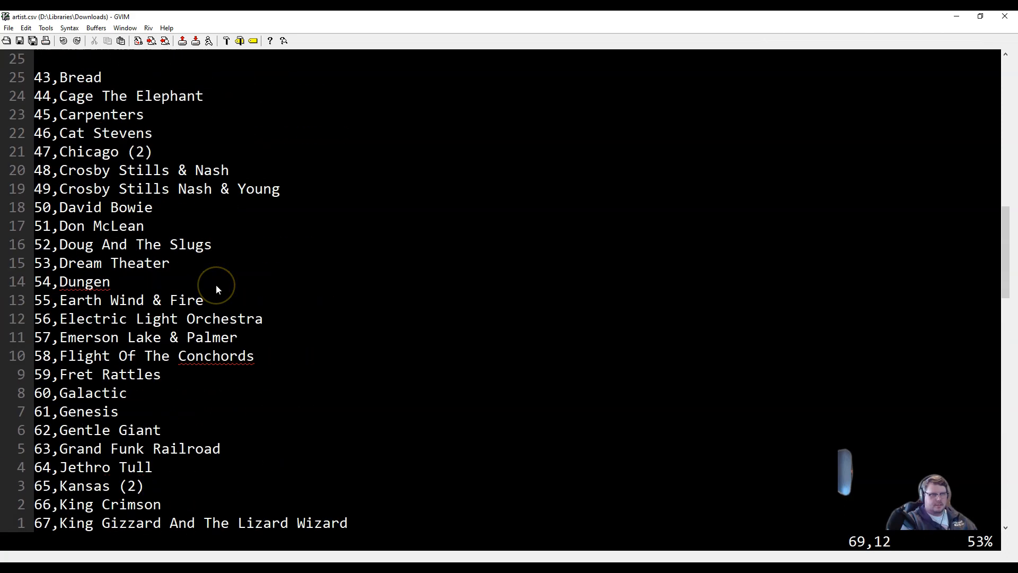
{"action": "scroll", "coordinate": [216, 284], "scroll_direction": "up", "scroll_amount": 11}
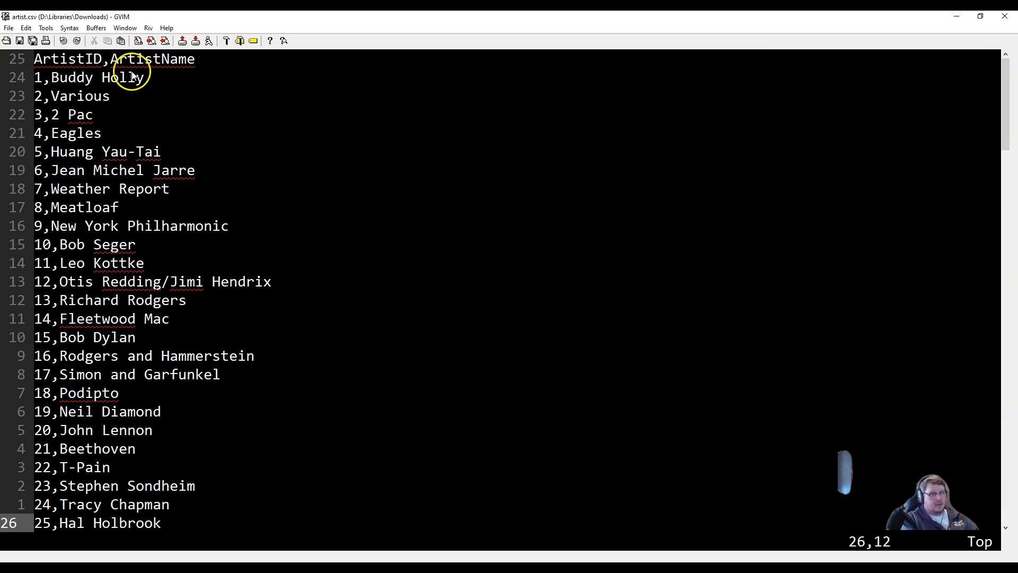
{"action": "left_click", "coordinate": [56, 63]}
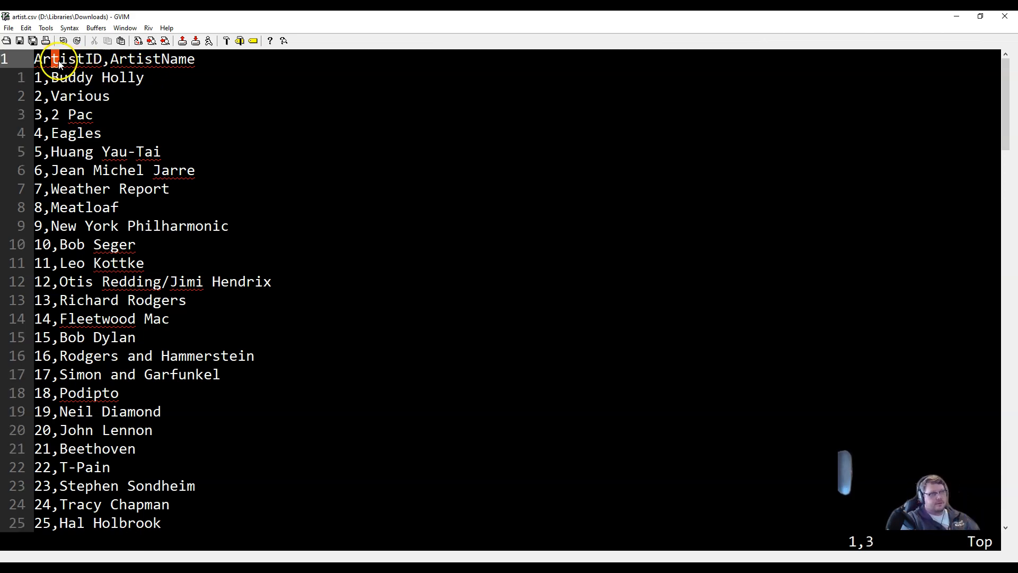
{"action": "left_click", "coordinate": [156, 61]}
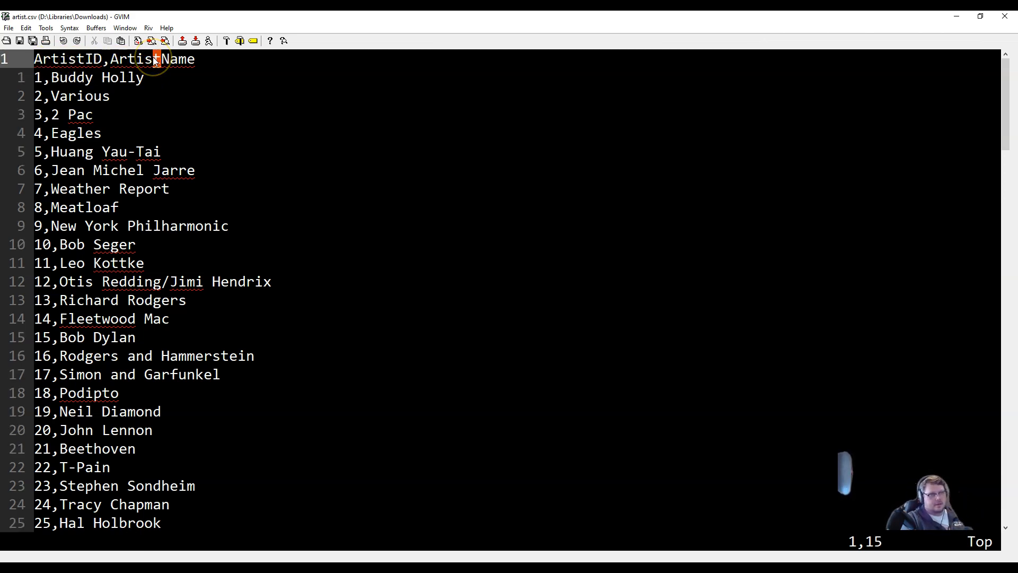
{"action": "left_click", "coordinate": [65, 63]}
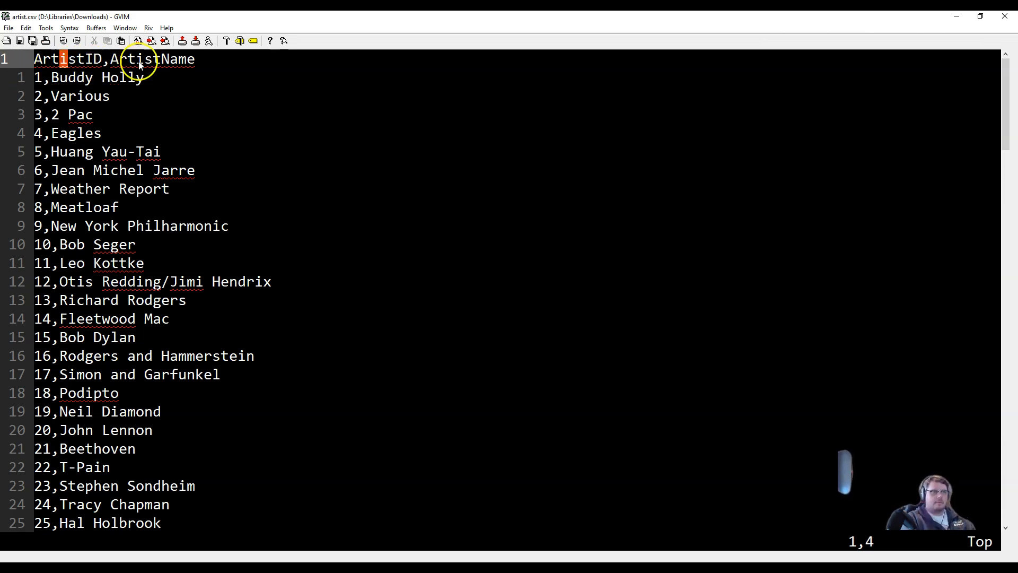
{"action": "left_click_drag", "start_coordinate": [111, 60], "coordinate": [191, 62]}
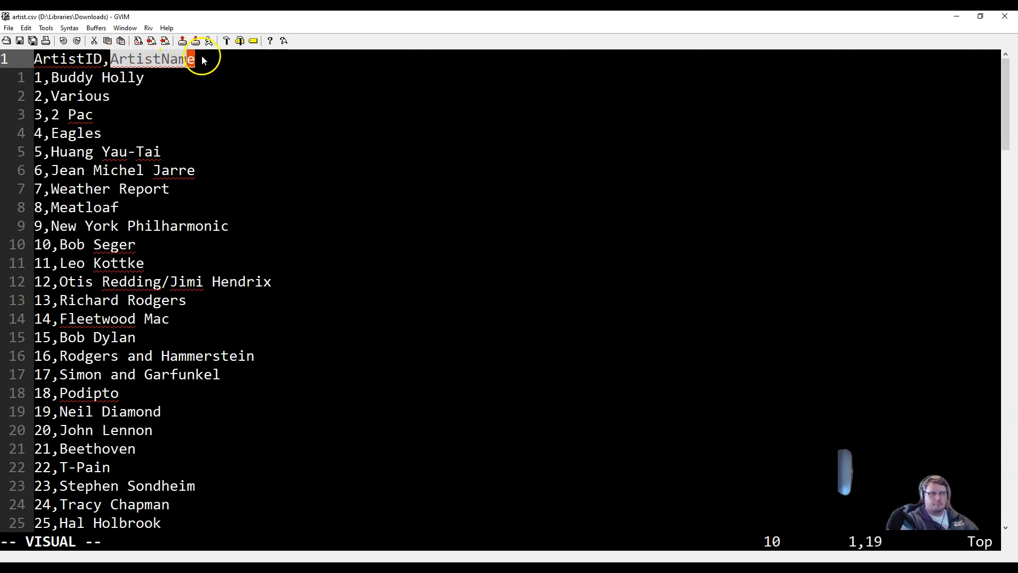
{"action": "key", "text": "Escape"}
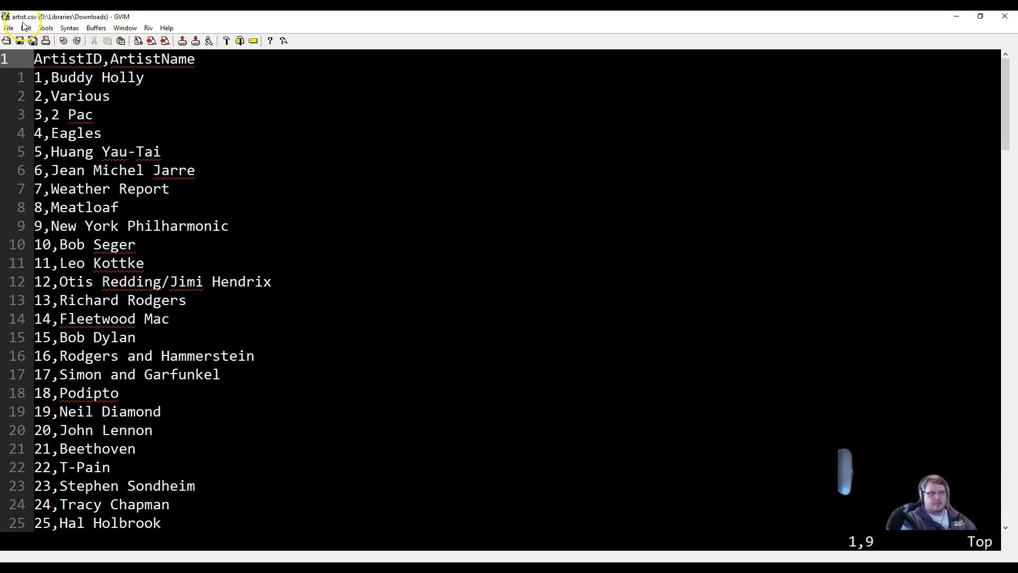
{"action": "left_click_drag", "start_coordinate": [40, 84], "coordinate": [171, 79]}
{"action": "left_click_drag", "start_coordinate": [41, 99], "coordinate": [123, 95]}
Step: Return to the records database and start a new import from a Text File data source
{"action": "key", "text": "super+Down"}
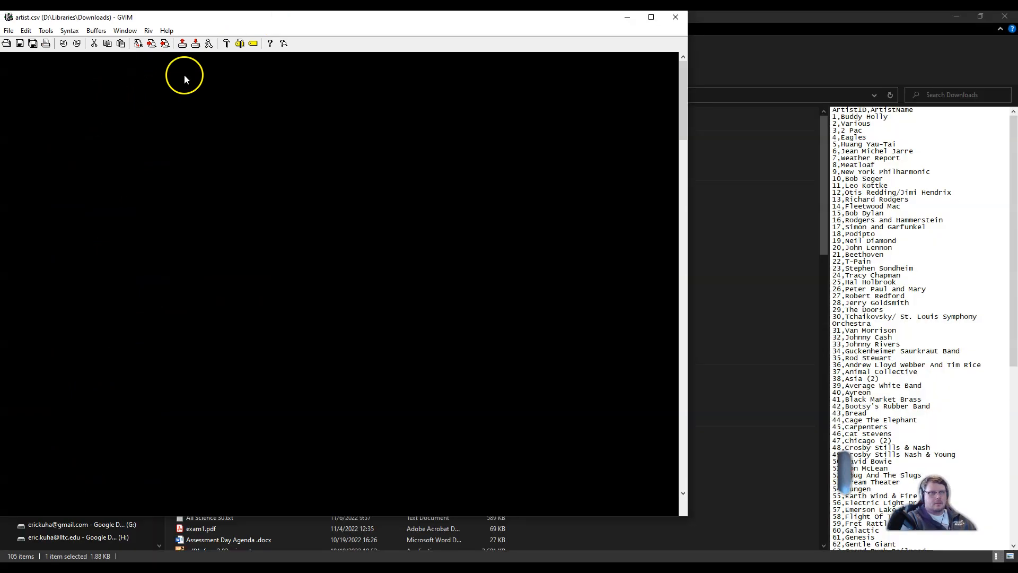
{"action": "key", "text": "super+Down"}
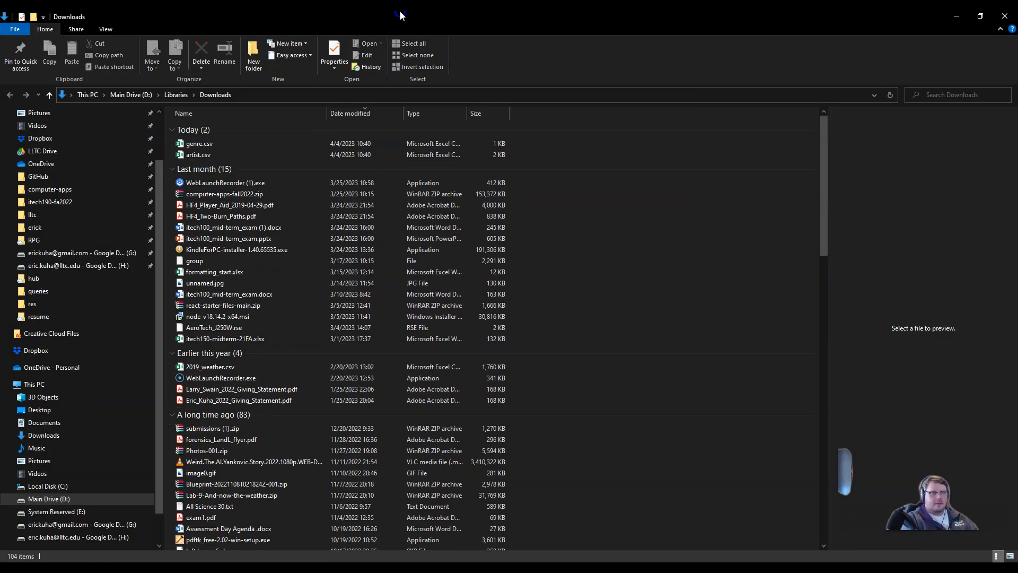
{"action": "key", "text": "alt+Tab"}
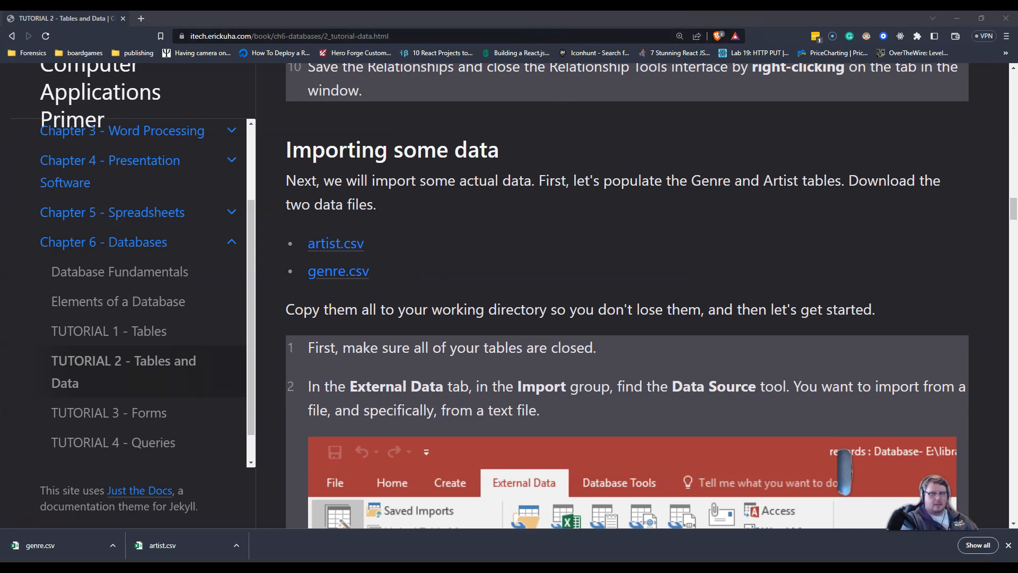
{"action": "key", "text": "super+Down"}
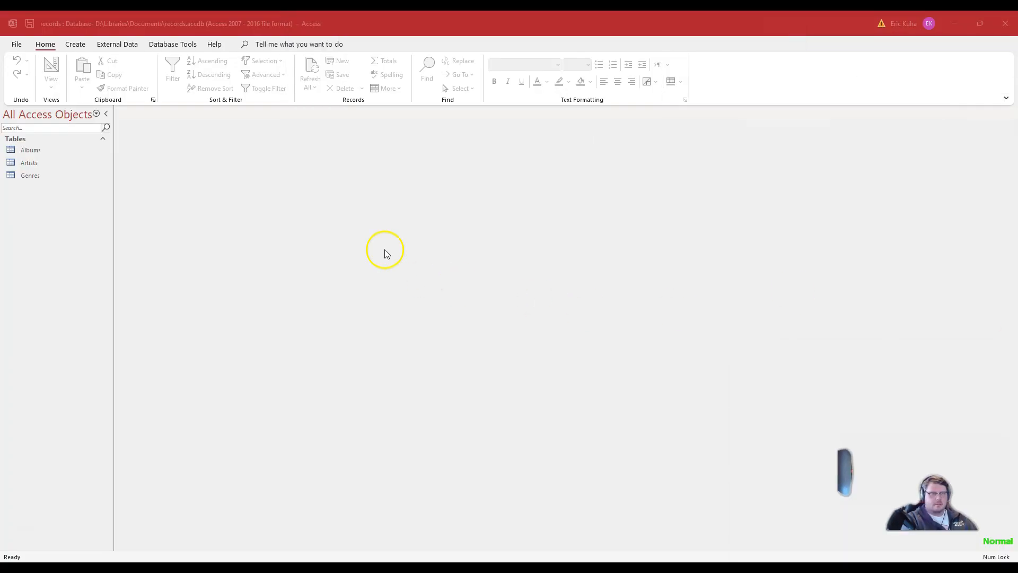
{"action": "left_click", "coordinate": [32, 168]}
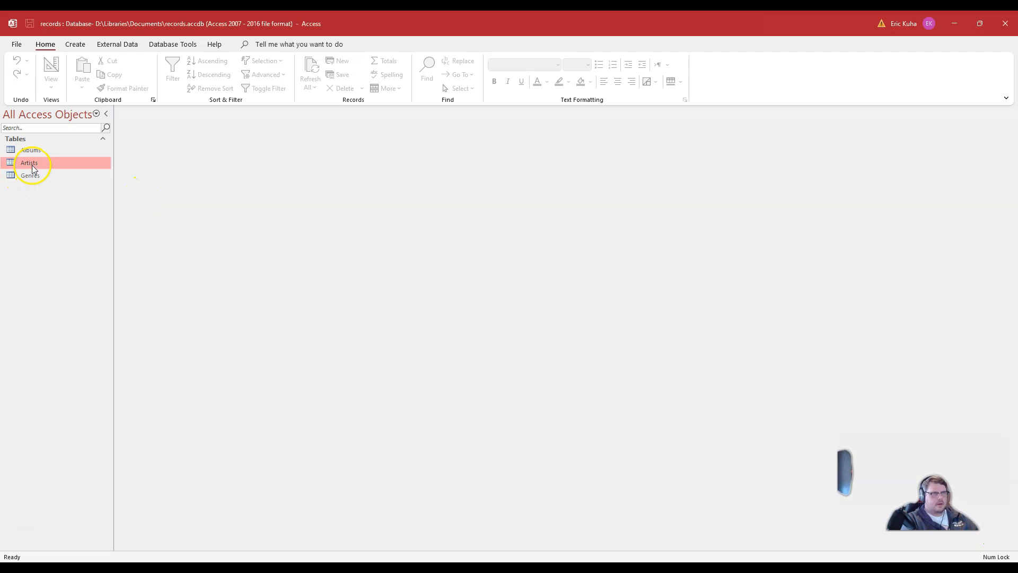
{"action": "left_click", "coordinate": [114, 47]}
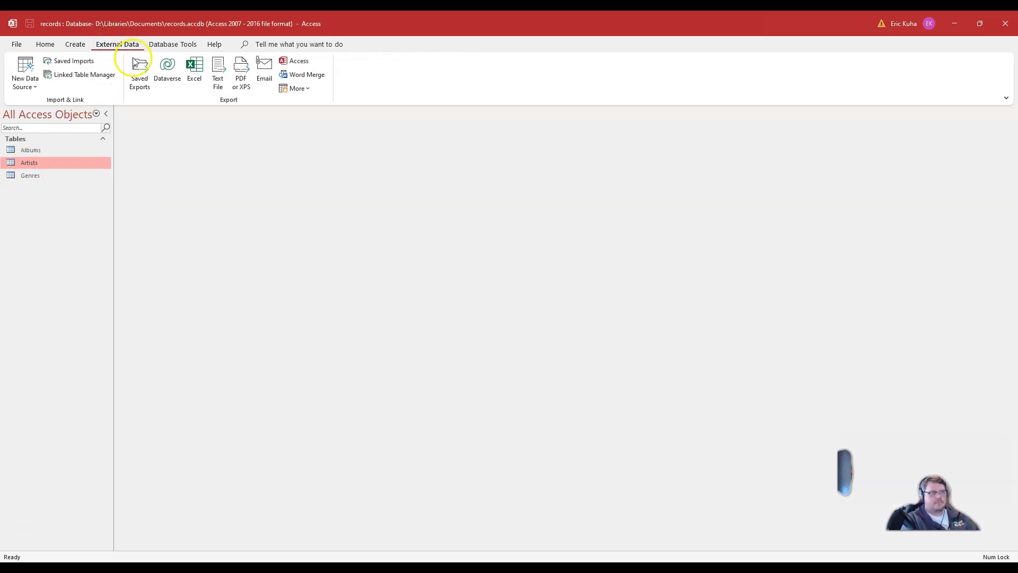
{"action": "left_click", "coordinate": [28, 79]}
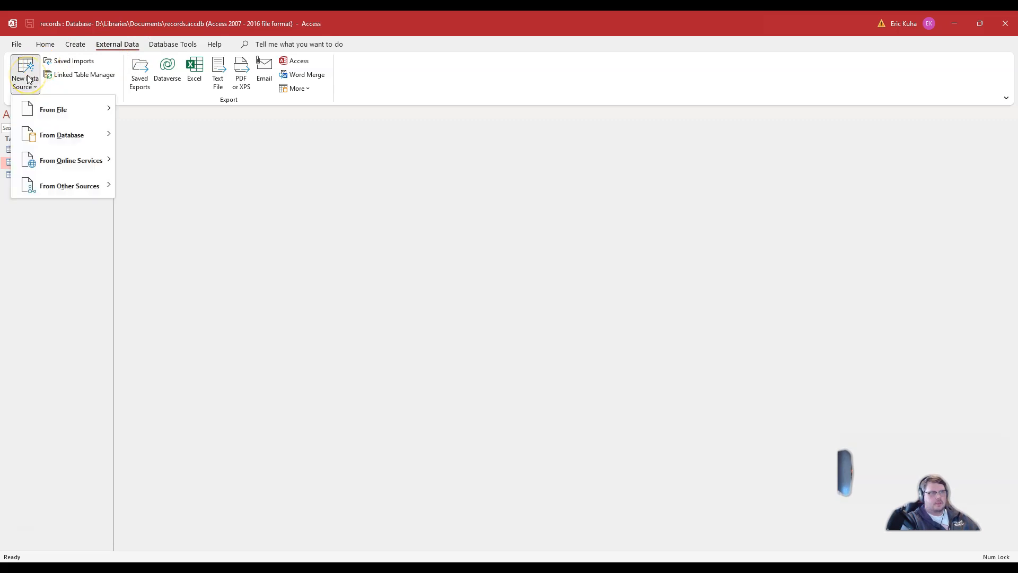
{"action": "left_click", "coordinate": [55, 105]}
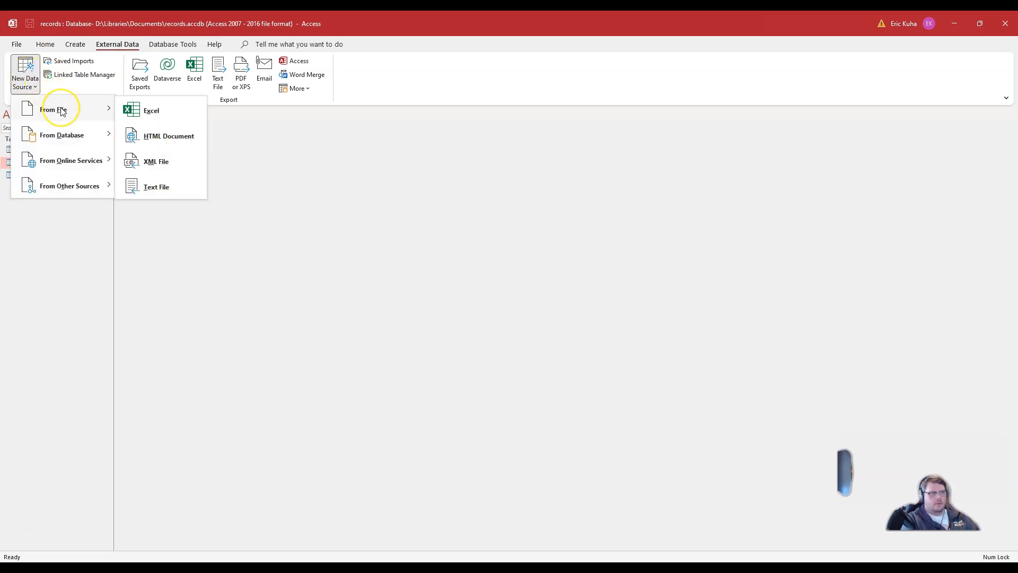
{"action": "left_click", "coordinate": [163, 190]}
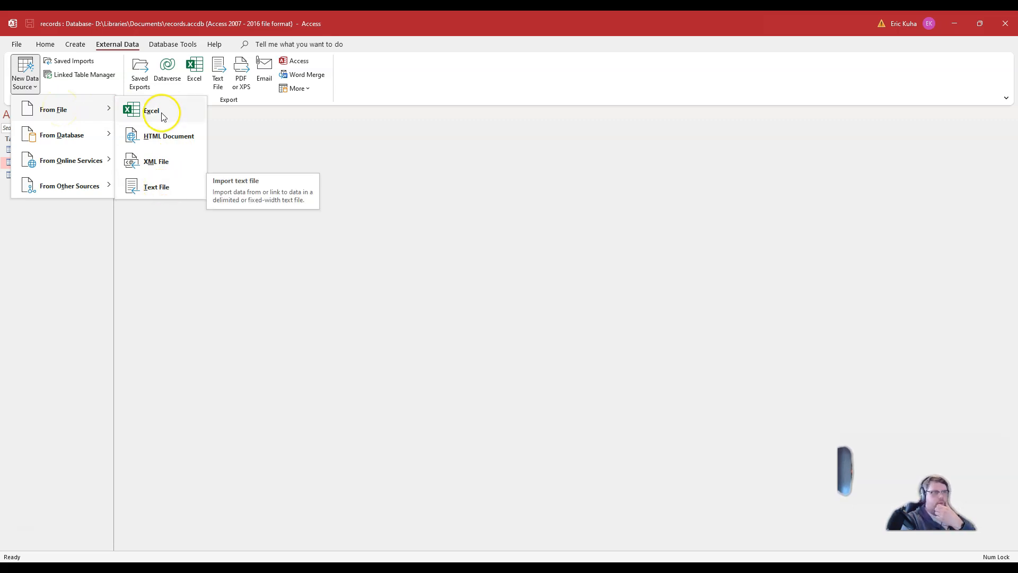
{"action": "left_click", "coordinate": [160, 192]}
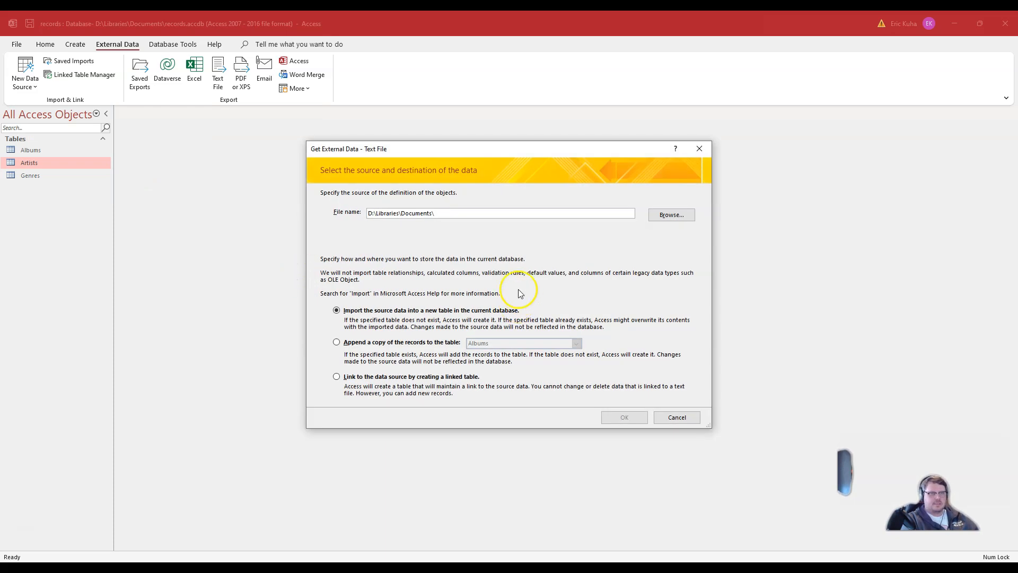
Step: Browse to the Downloads folder and choose artist.csv as the file to import
{"action": "left_click", "coordinate": [686, 215]}
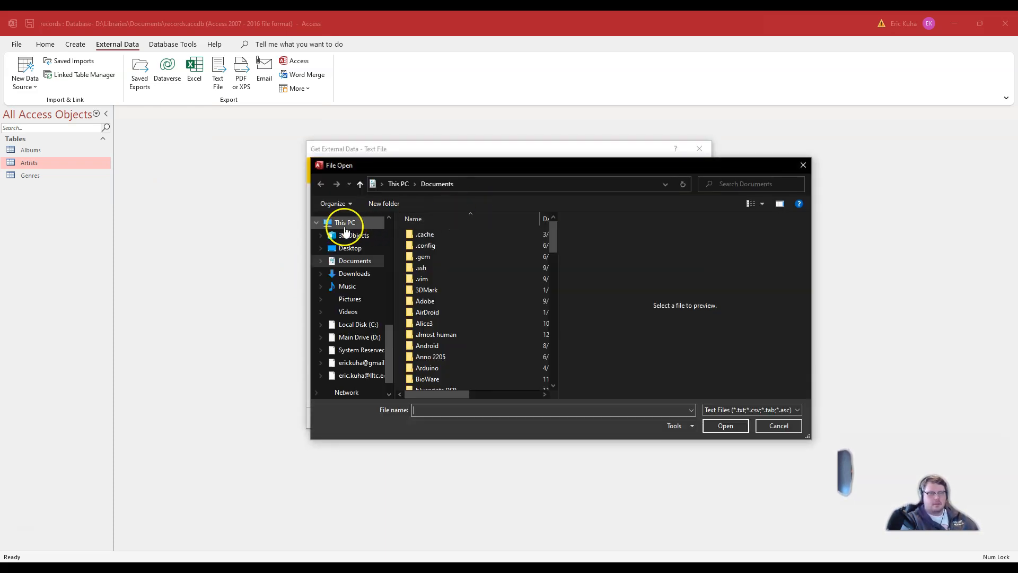
{"action": "left_click", "coordinate": [358, 274]}
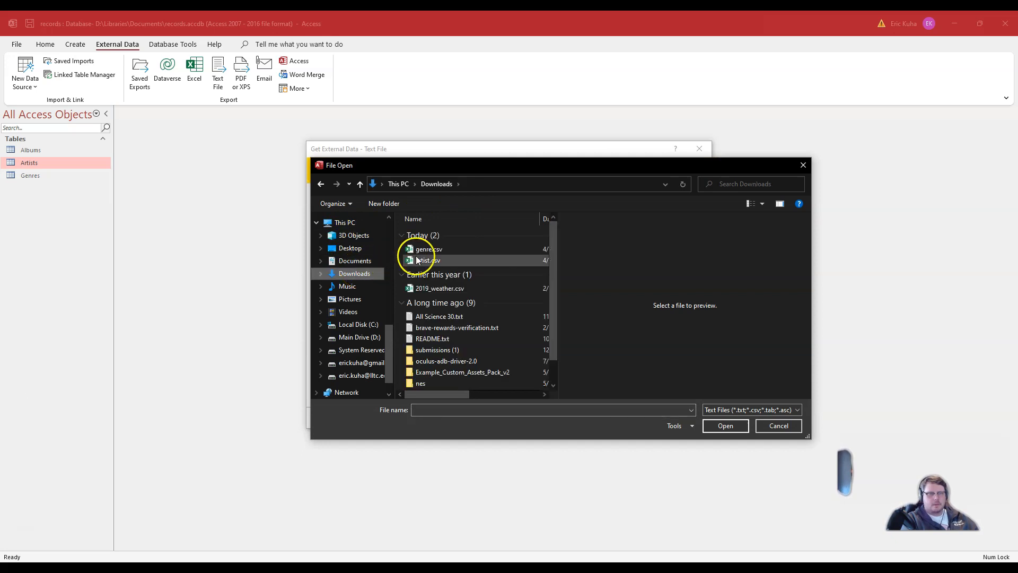
{"action": "left_click", "coordinate": [434, 261]}
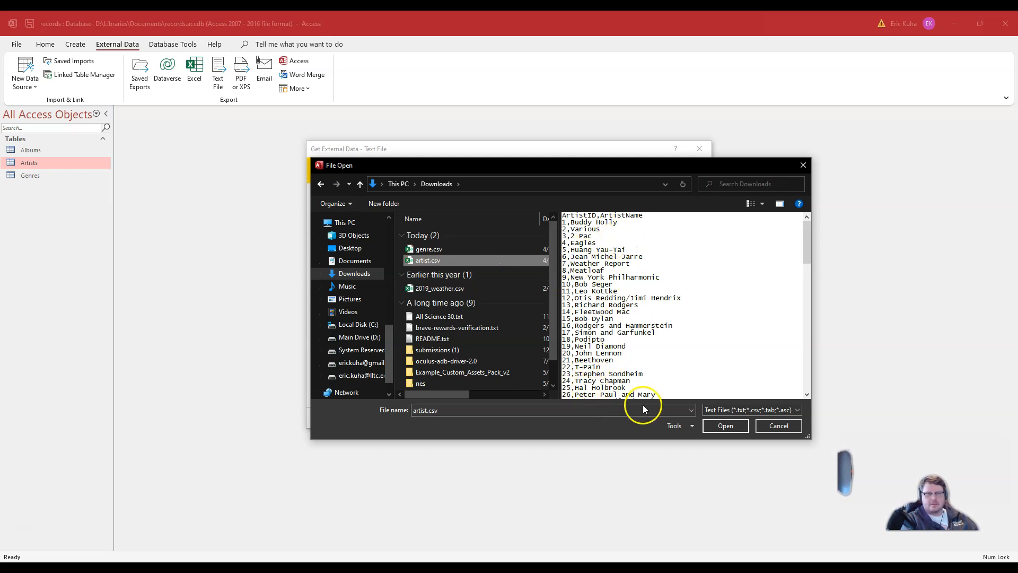
{"action": "left_click", "coordinate": [727, 430]}
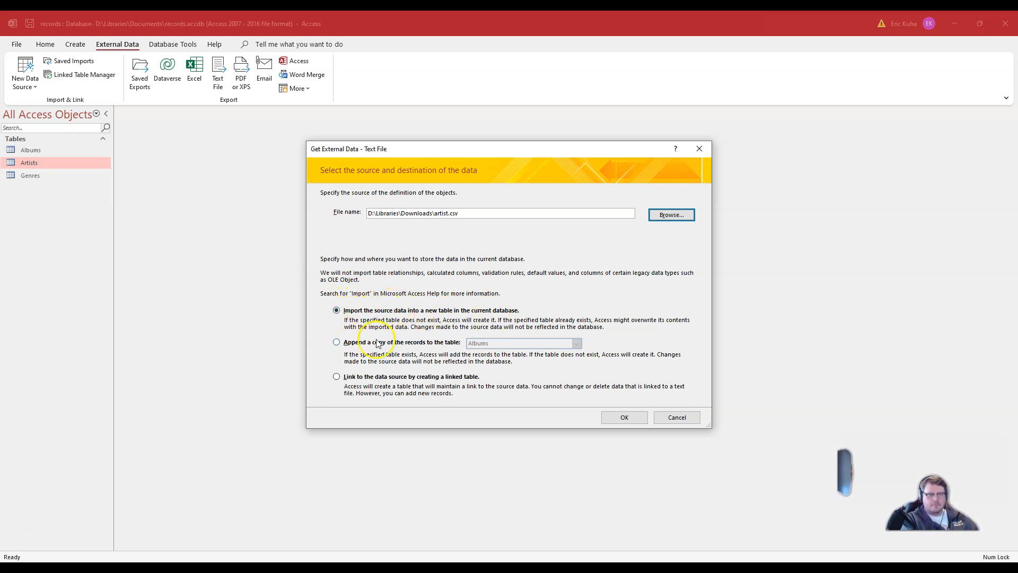
Step: Set the import to append a copy of the records to the Artists table
{"action": "left_click", "coordinate": [337, 343]}
{"action": "left_click", "coordinate": [483, 343]}
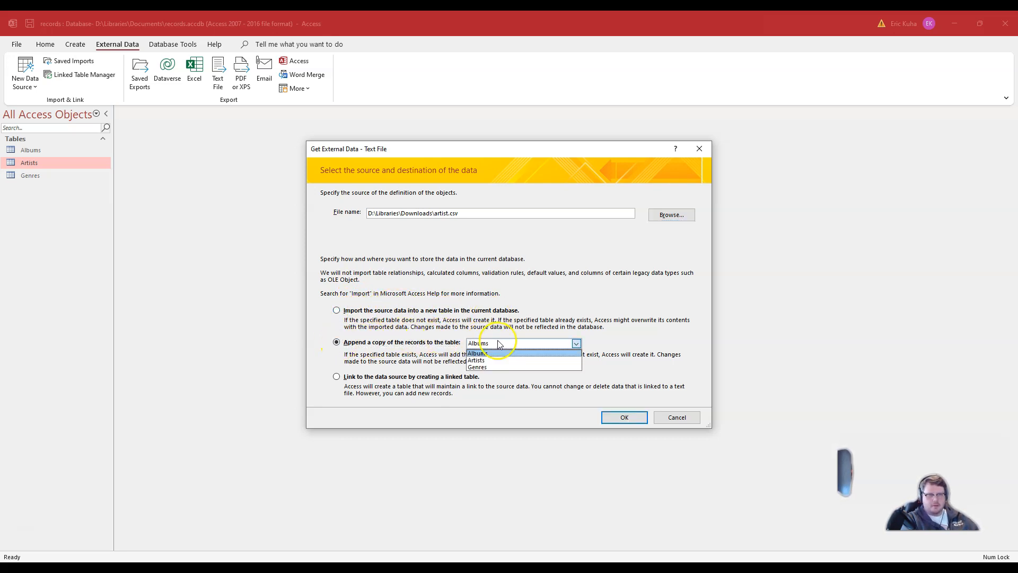
{"action": "left_click", "coordinate": [495, 361]}
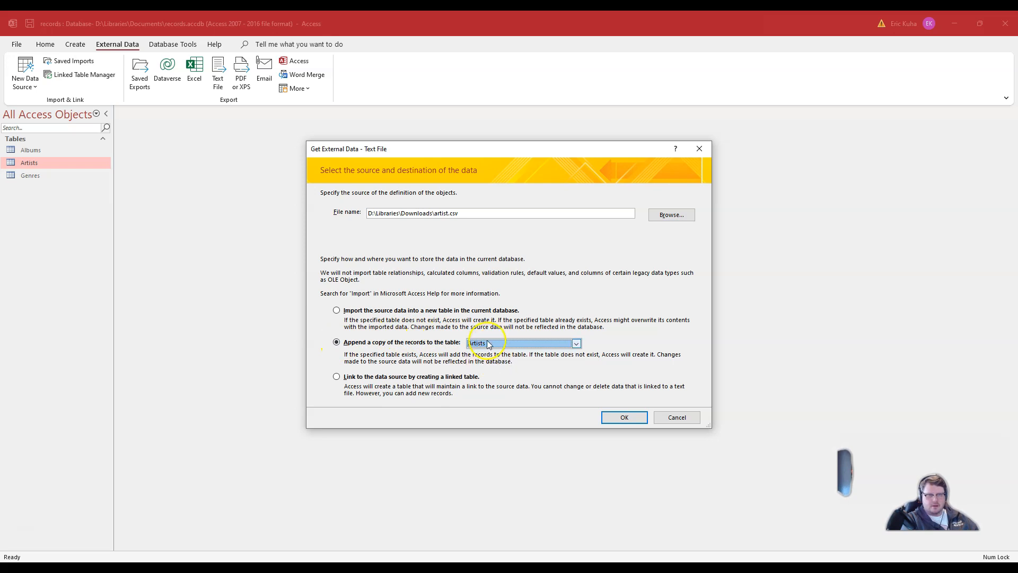
Step: Run the import of artist.csv as comma-delimited text with the first row containing field names, and finish it
{"action": "left_click", "coordinate": [623, 417]}
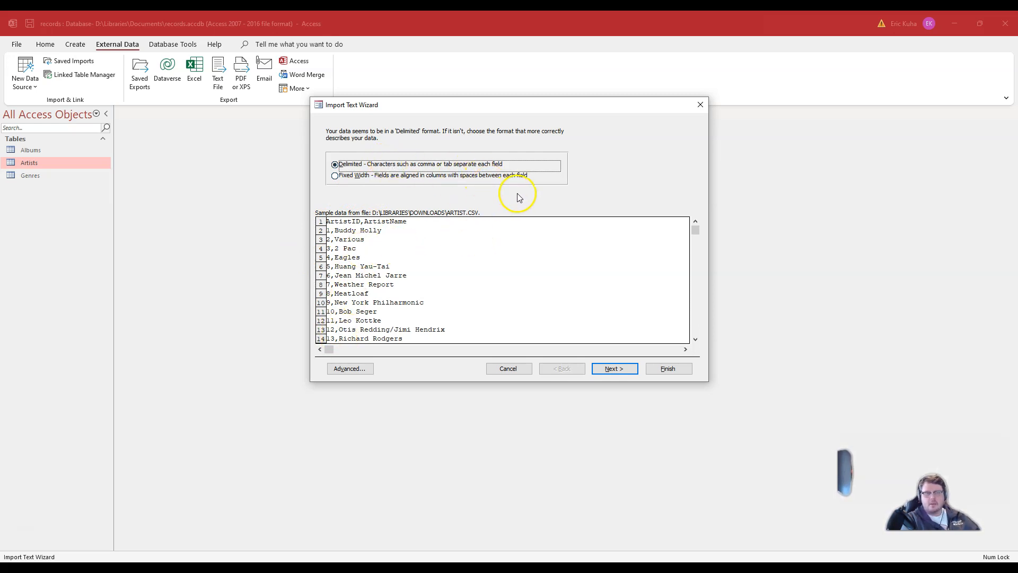
{"action": "left_click", "coordinate": [619, 371]}
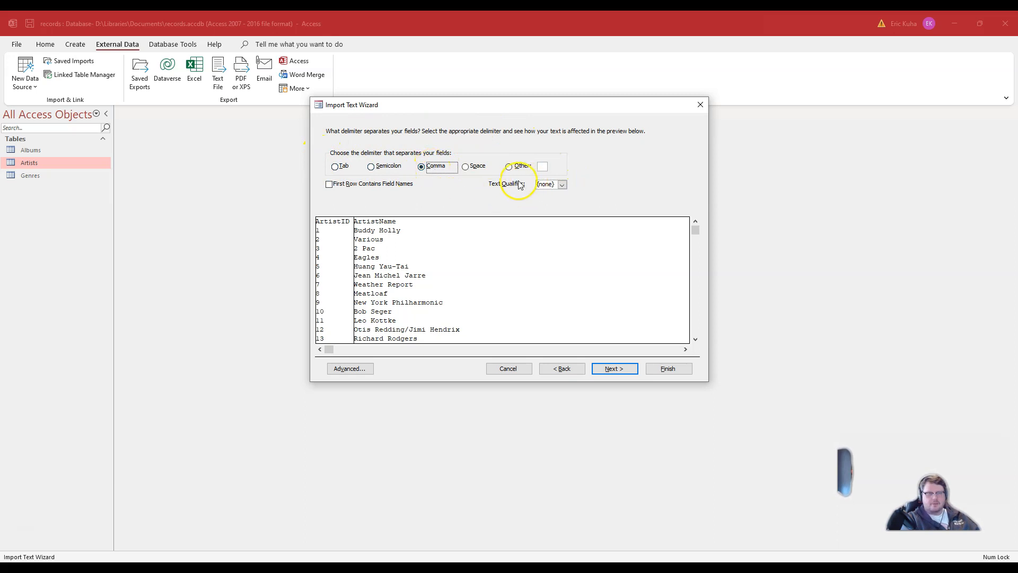
{"action": "left_click", "coordinate": [329, 185]}
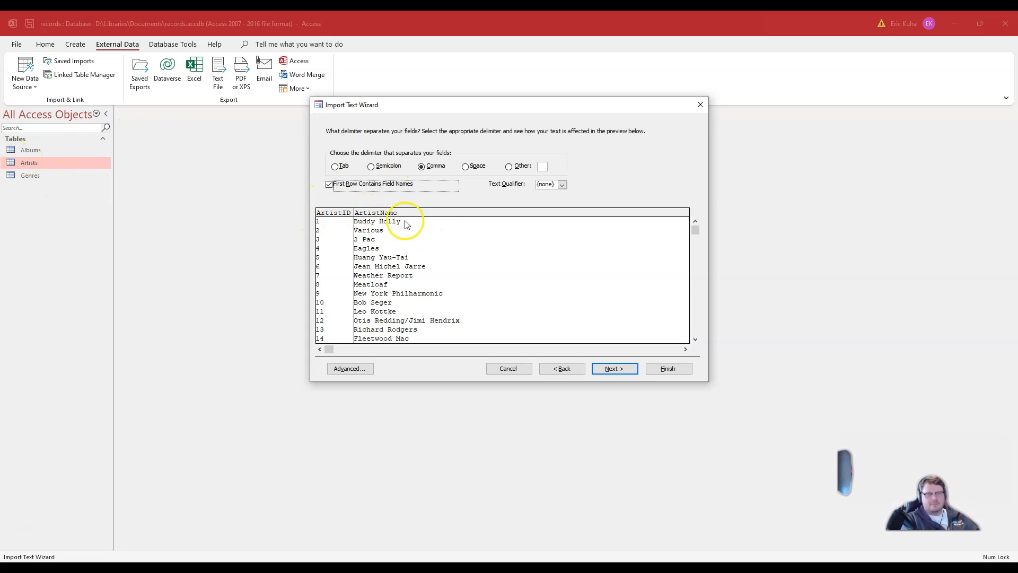
{"action": "left_click", "coordinate": [613, 371]}
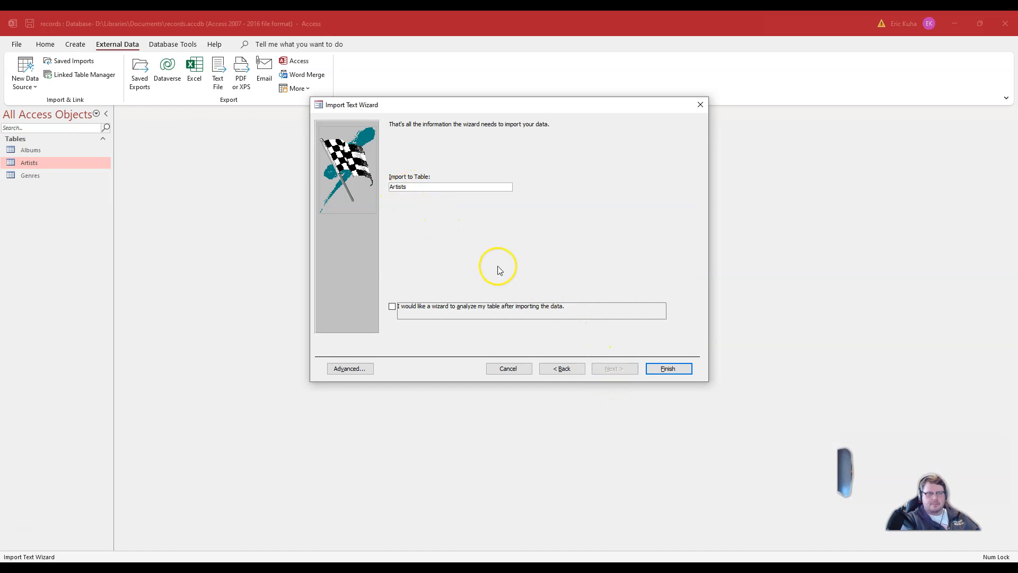
{"action": "left_click", "coordinate": [683, 370]}
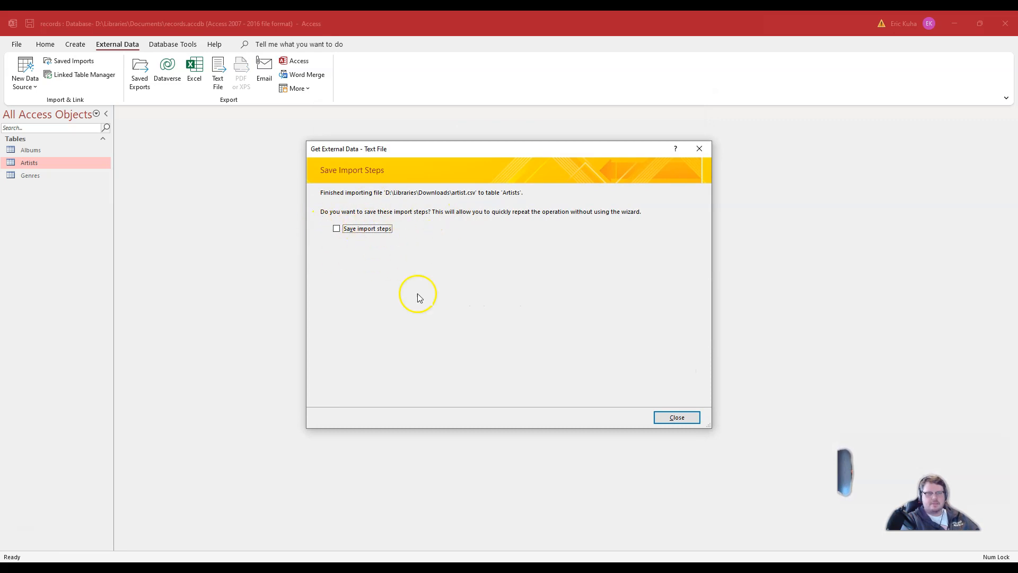
{"action": "left_click", "coordinate": [677, 419]}
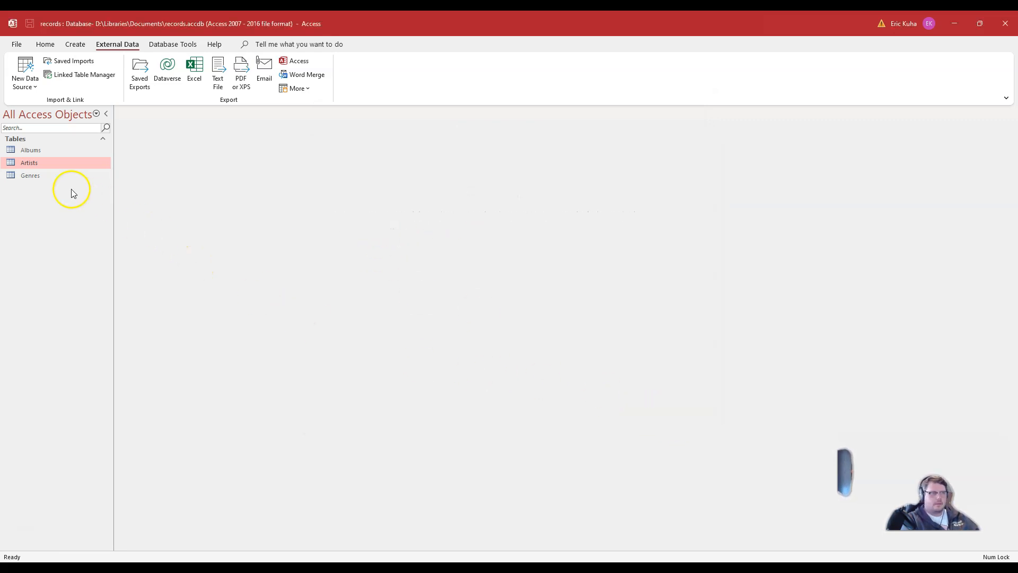
Step: Open the Artists table and browse through the imported artist records and a subdatasheet, then close it
{"action": "double_click", "coordinate": [46, 162]}
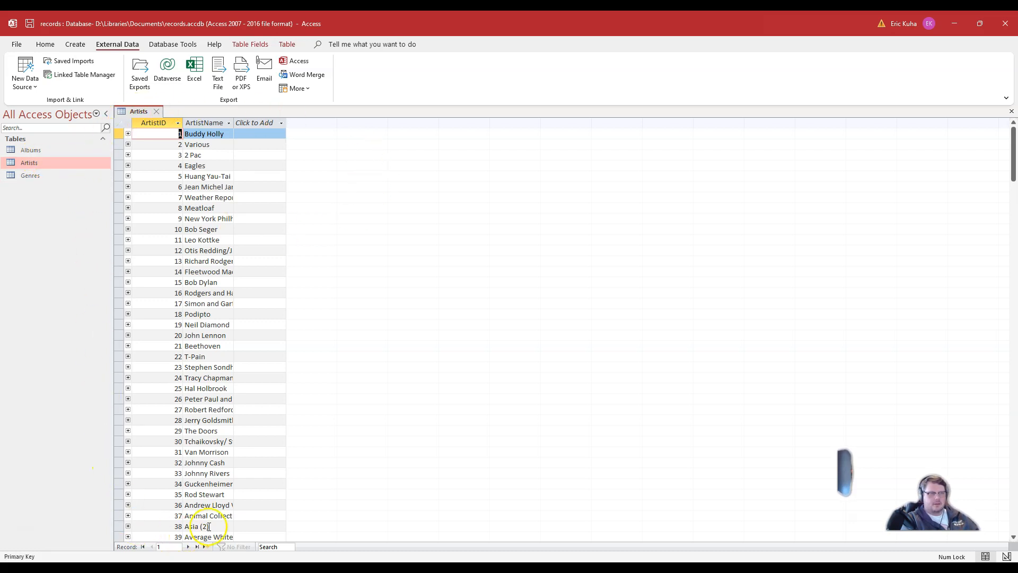
{"action": "scroll", "coordinate": [221, 159], "scroll_direction": "down", "scroll_amount": 16}
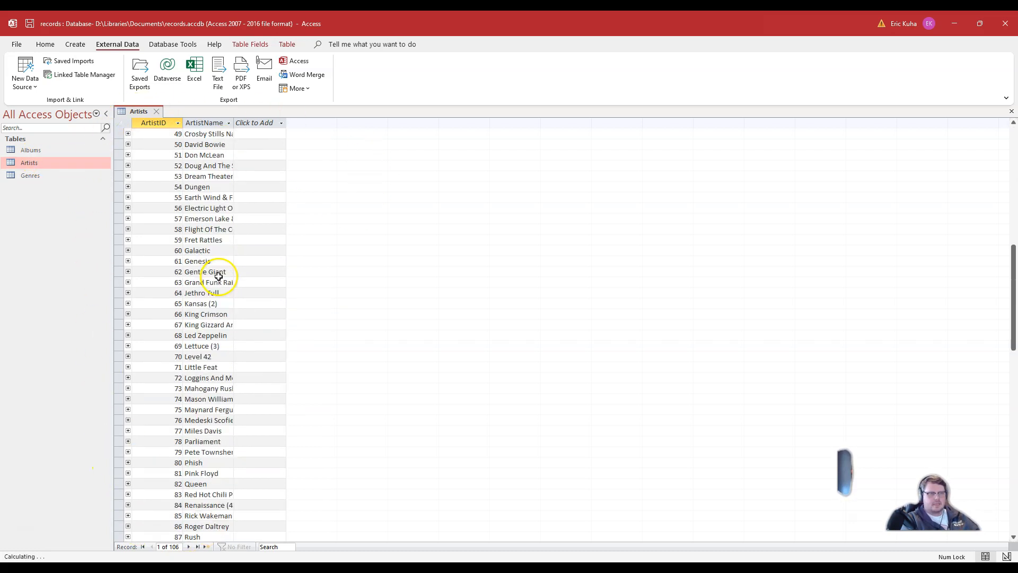
{"action": "scroll", "coordinate": [218, 297], "scroll_direction": "down", "scroll_amount": 14}
{"action": "scroll", "coordinate": [218, 323], "scroll_direction": "up", "scroll_amount": 18}
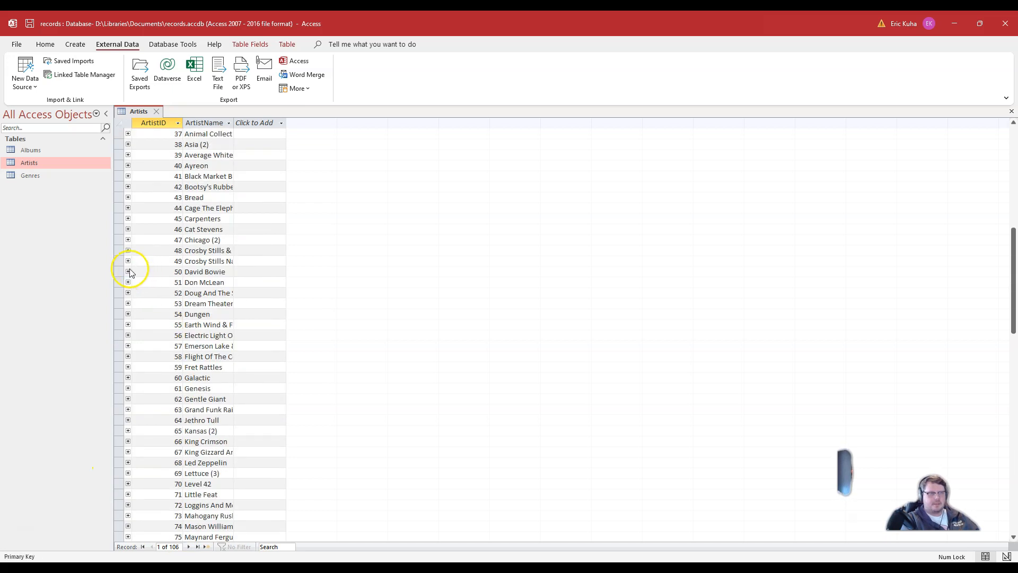
{"action": "left_click", "coordinate": [128, 261]}
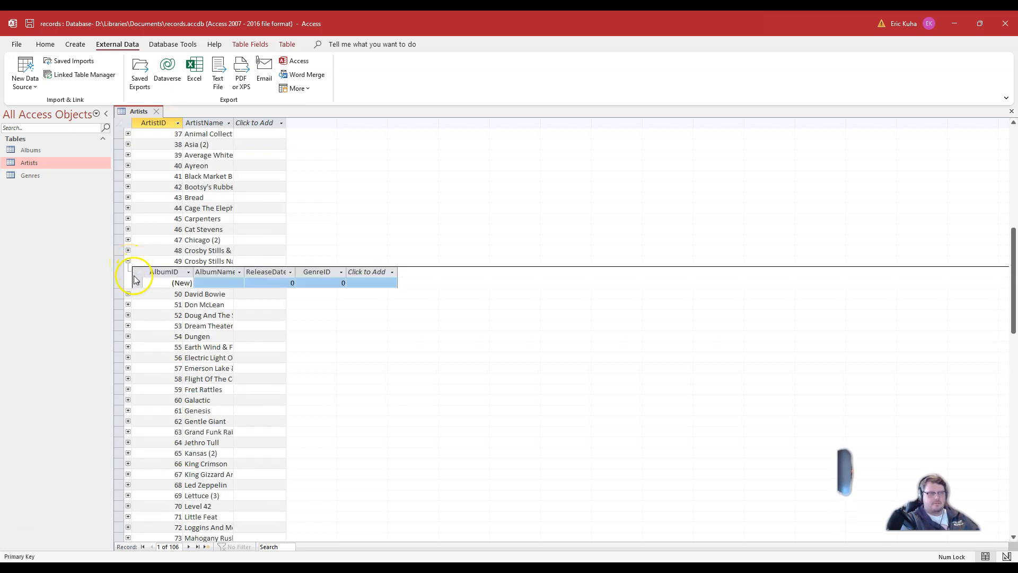
{"action": "left_click", "coordinate": [128, 262]}
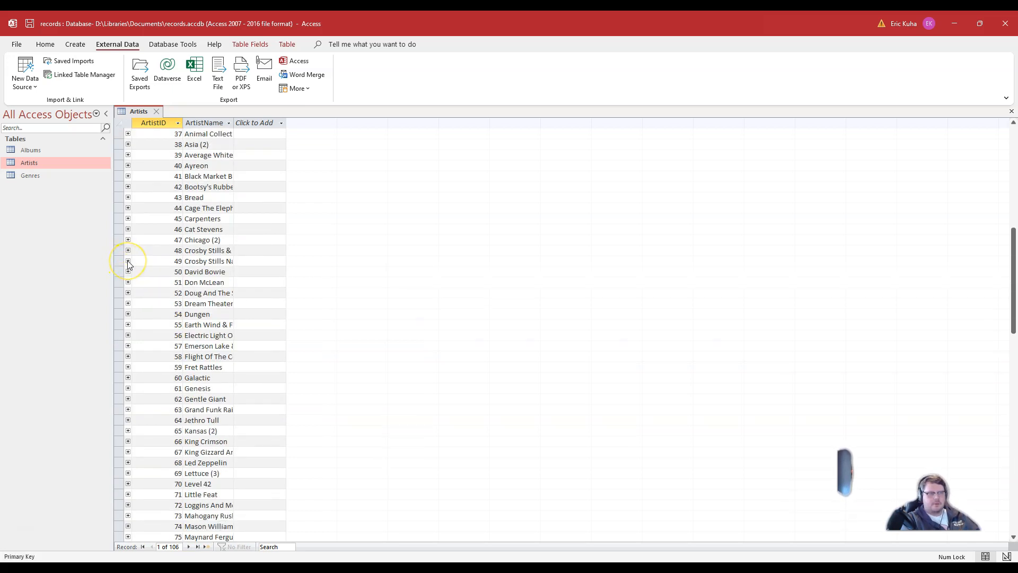
{"action": "left_click", "coordinate": [128, 262]}
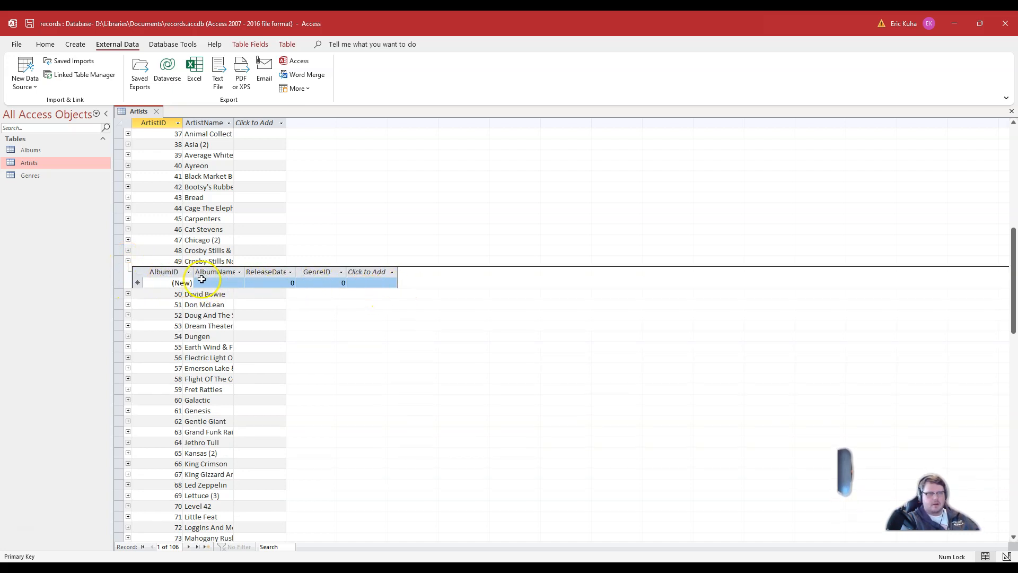
{"action": "left_click", "coordinate": [128, 262]}
{"action": "scroll", "coordinate": [125, 257], "scroll_direction": "up", "scroll_amount": 12}
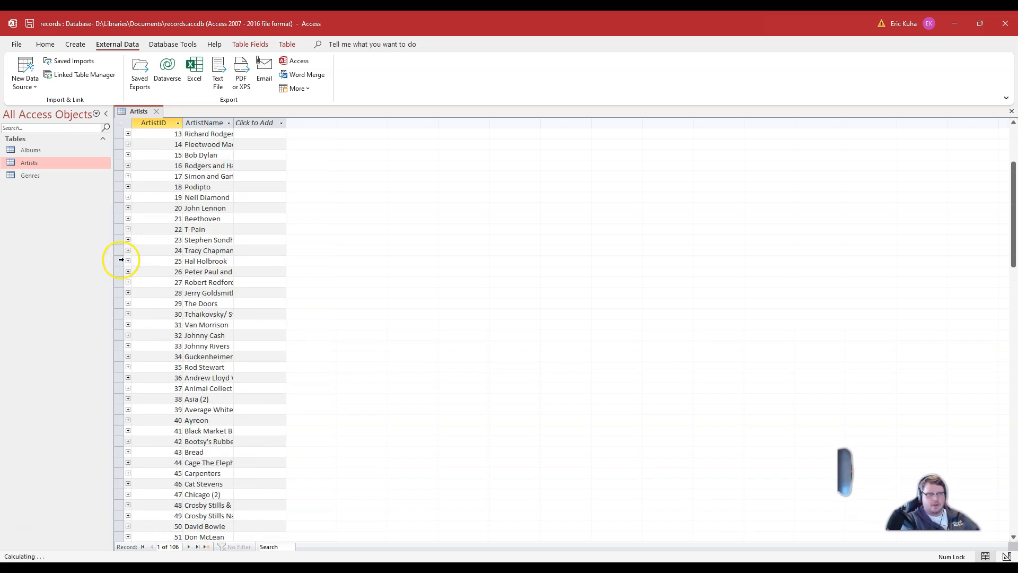
{"action": "left_click", "coordinate": [157, 111]}
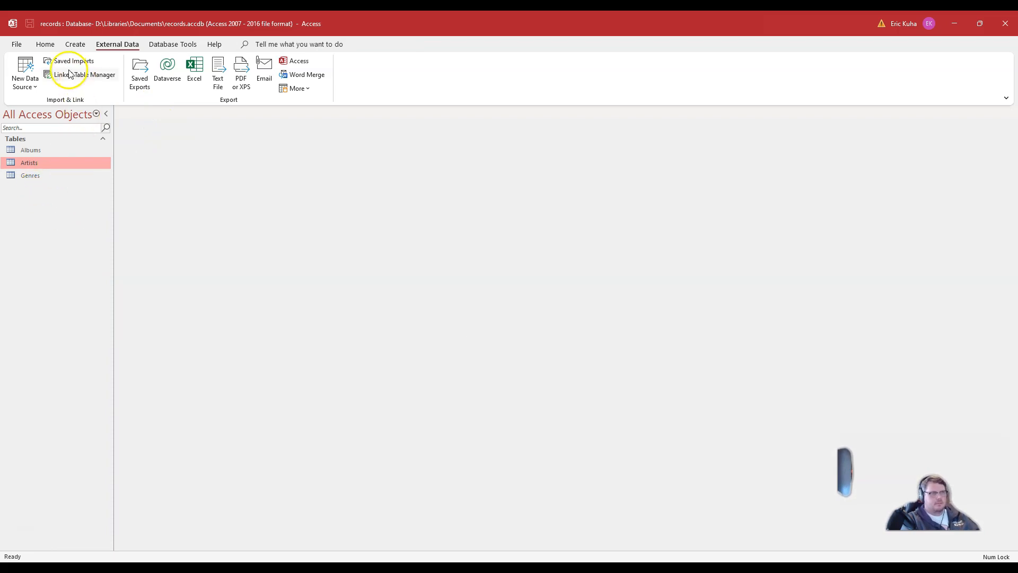
Step: Start a new Text File import and choose genre.csv from the Downloads folder
{"action": "left_click", "coordinate": [25, 81]}
{"action": "mouse_move", "coordinate": [58, 109]}
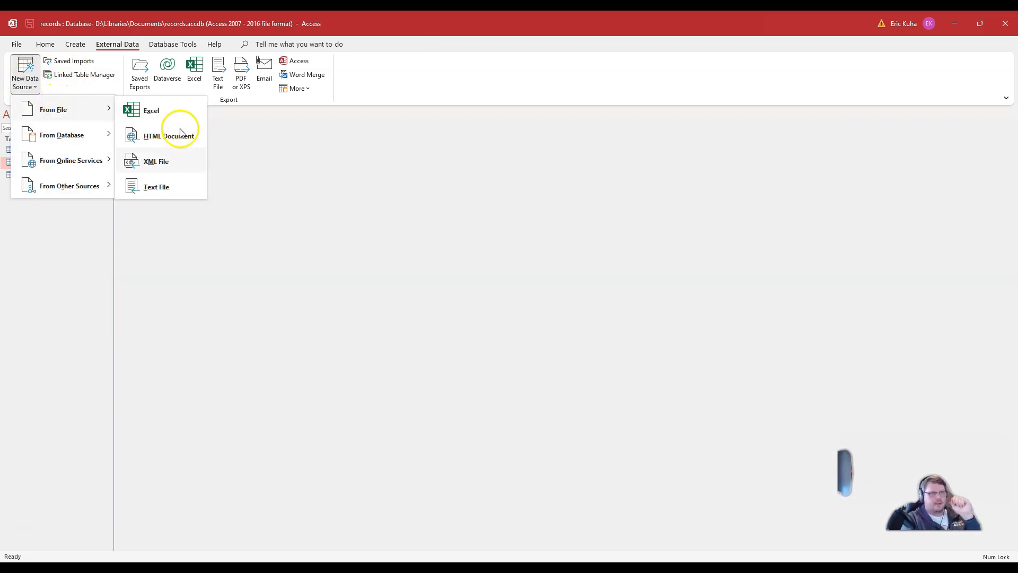
{"action": "left_click", "coordinate": [168, 186]}
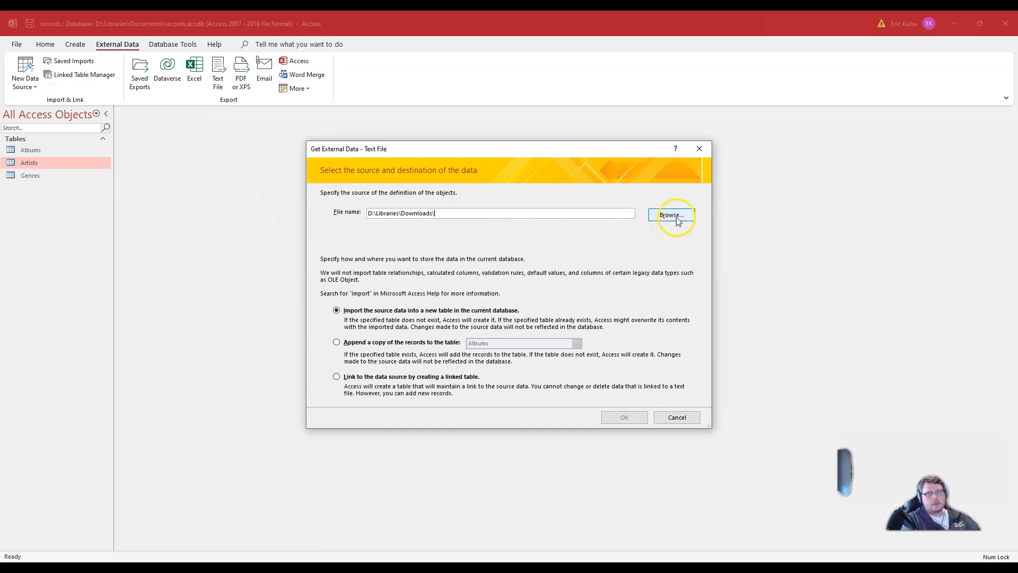
{"action": "left_click", "coordinate": [667, 215]}
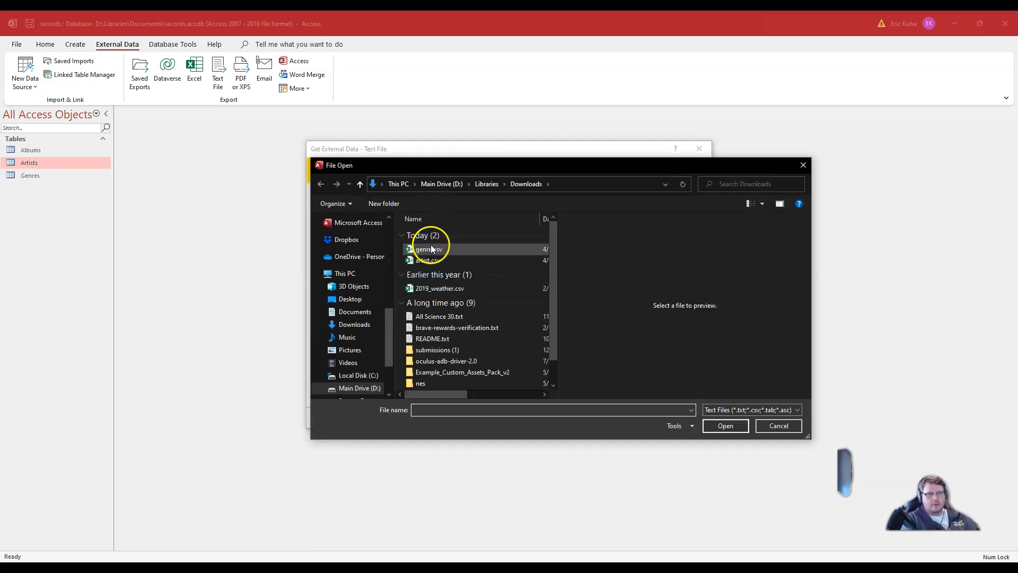
{"action": "left_click", "coordinate": [436, 249]}
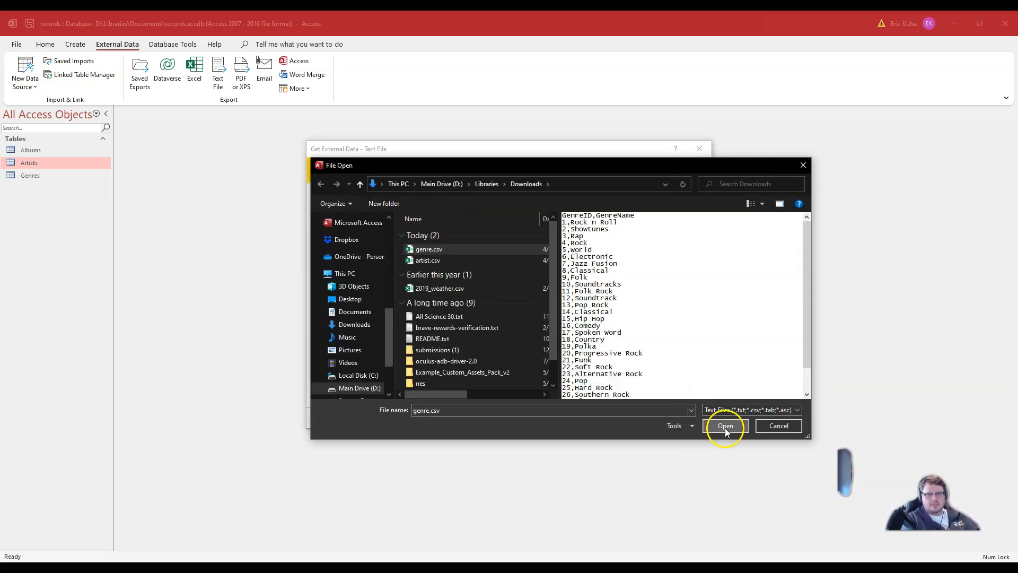
{"action": "left_click", "coordinate": [725, 427]}
Step: Set the import to append a copy of the records to the Genres table
{"action": "left_click", "coordinate": [337, 342]}
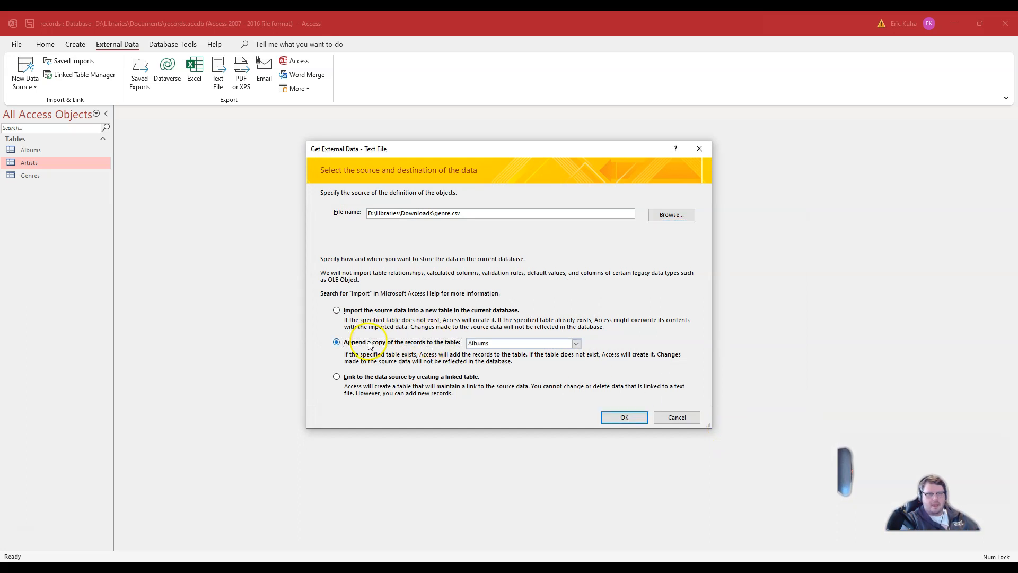
{"action": "left_click", "coordinate": [499, 344]}
{"action": "left_click", "coordinate": [498, 367]}
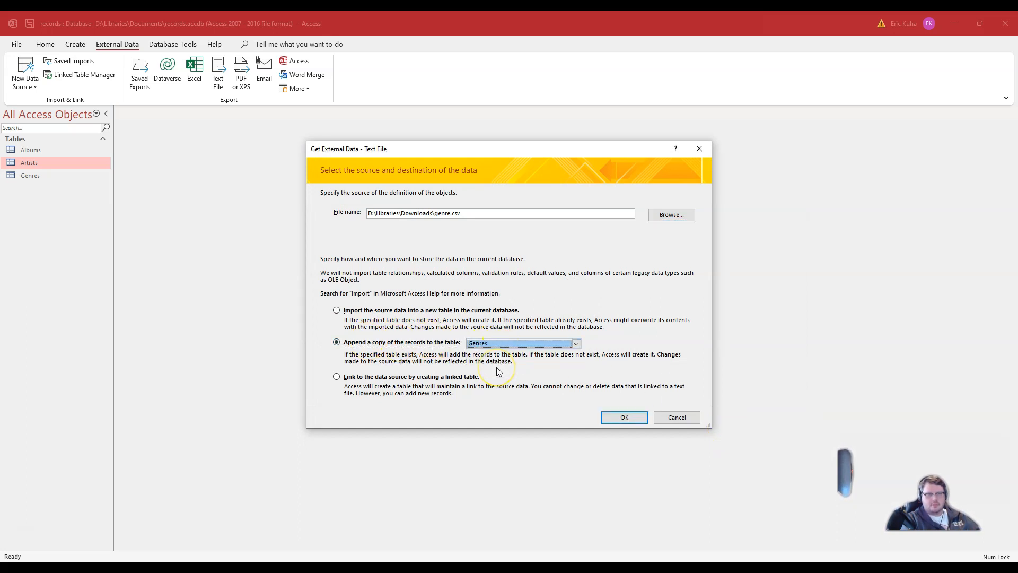
{"action": "left_click", "coordinate": [625, 419]}
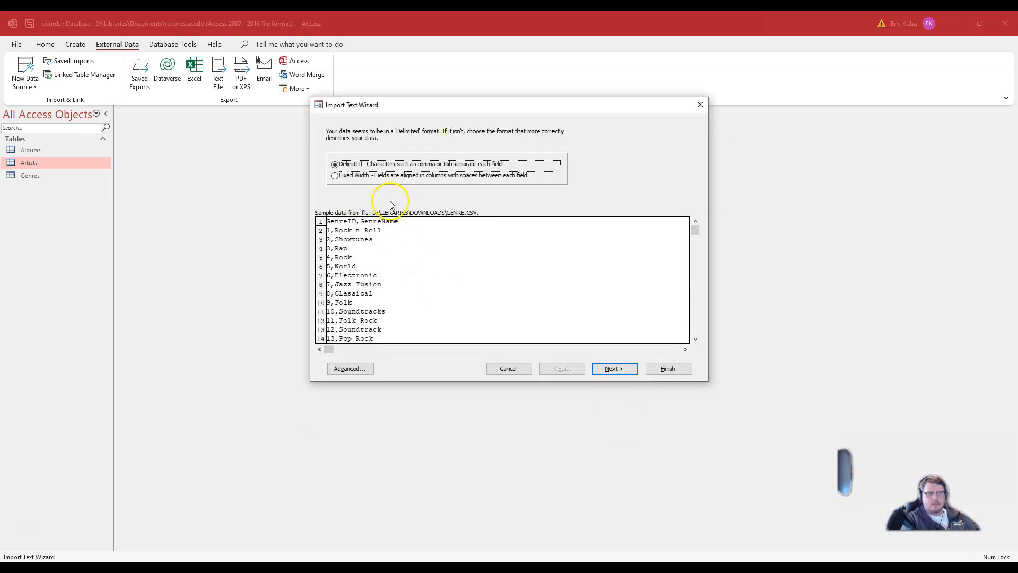
Step: Import genre.csv as delimited text with the first row containing field names, and finish the import
{"action": "left_click", "coordinate": [614, 371]}
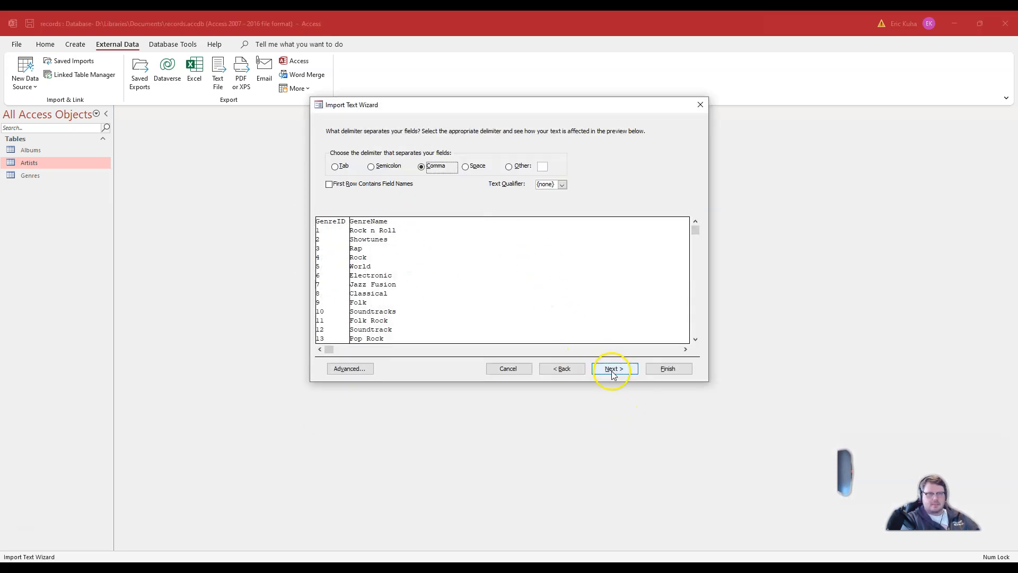
{"action": "left_click", "coordinate": [330, 185]}
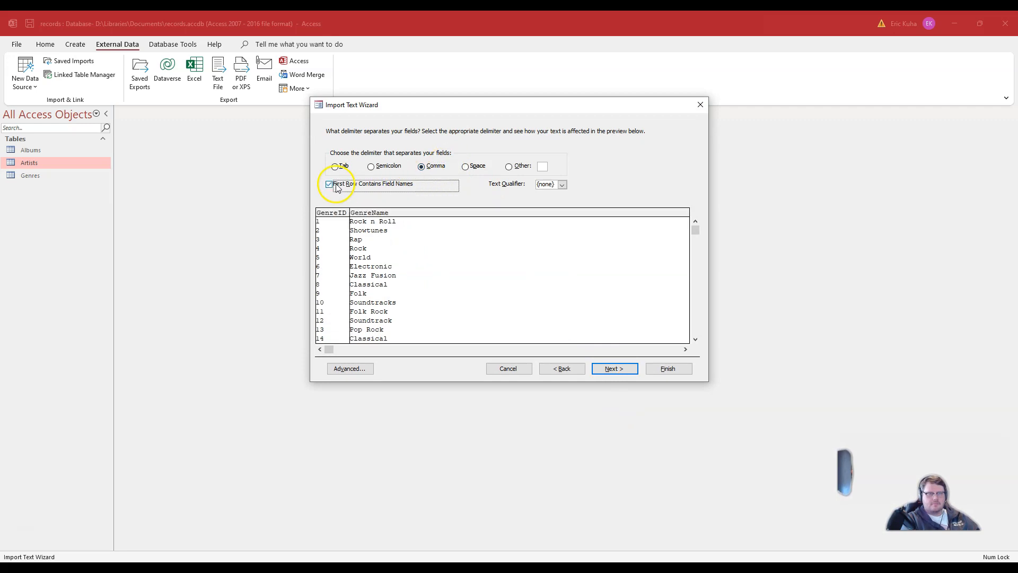
{"action": "left_click", "coordinate": [613, 370]}
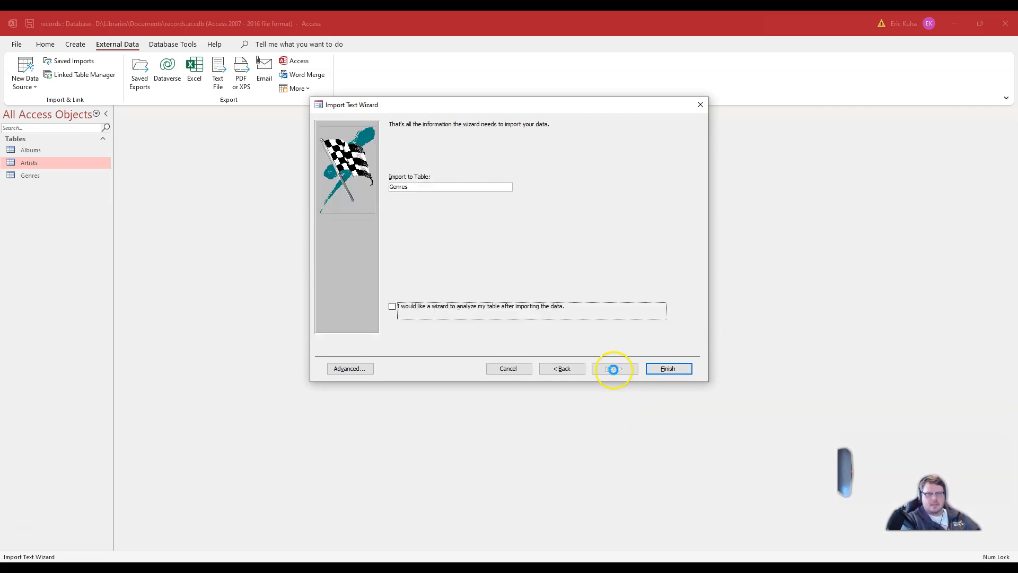
{"action": "left_click", "coordinate": [677, 366]}
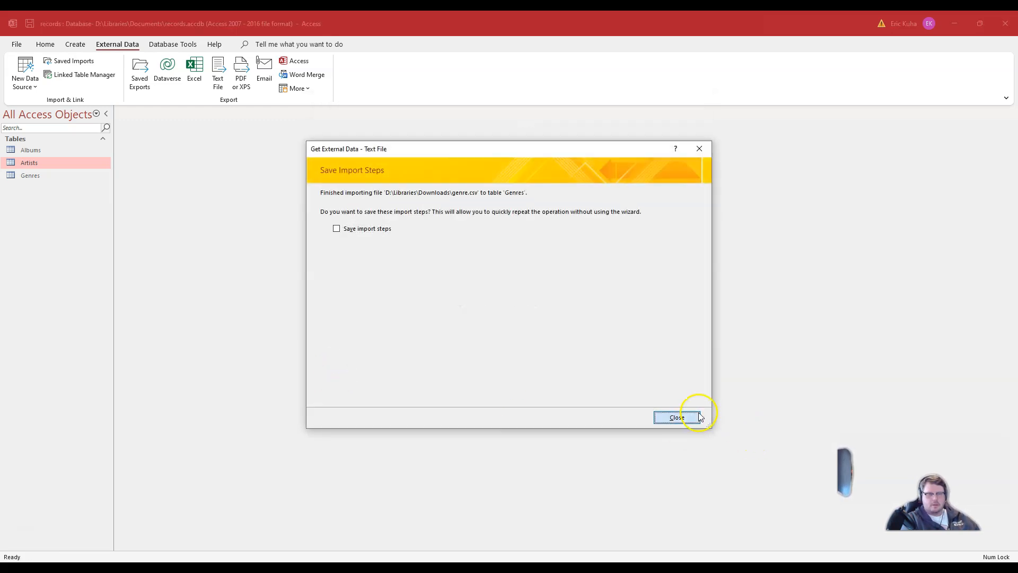
{"action": "left_click", "coordinate": [700, 418]}
Step: Open the Genres table, review its records and field data types in Design view, then close it
{"action": "left_click", "coordinate": [35, 176]}
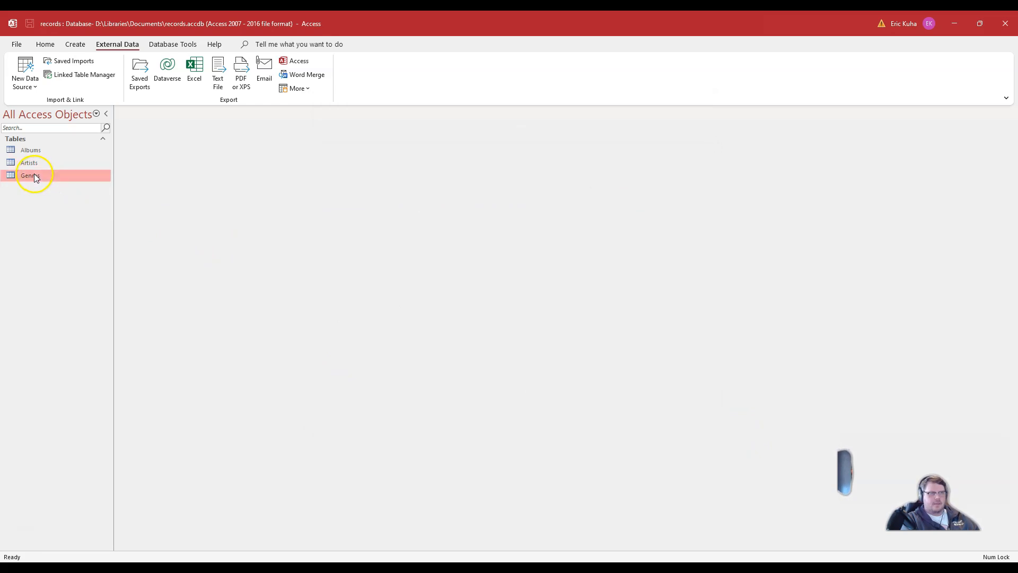
{"action": "double_click", "coordinate": [32, 175]}
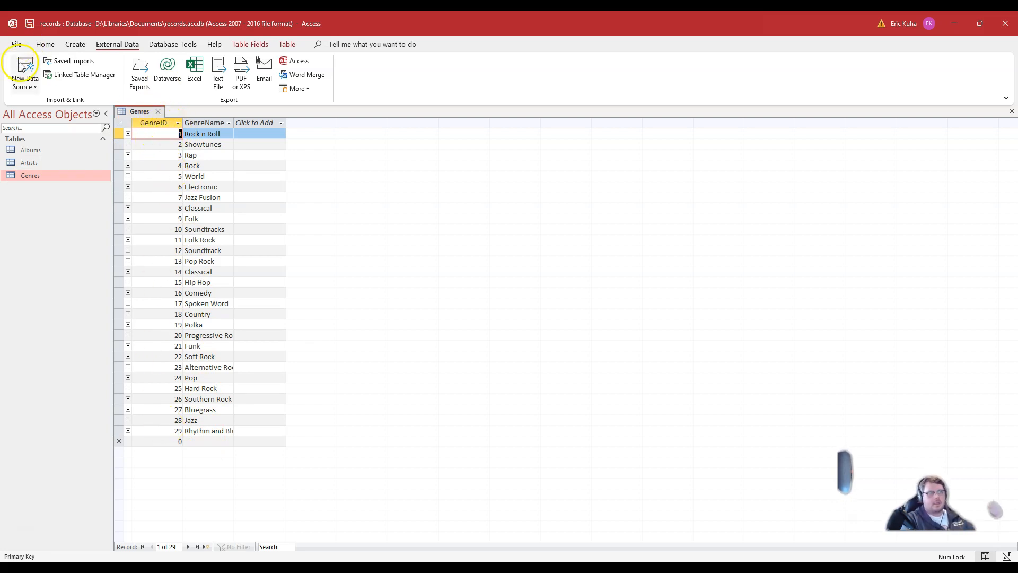
{"action": "left_click", "coordinate": [250, 44]}
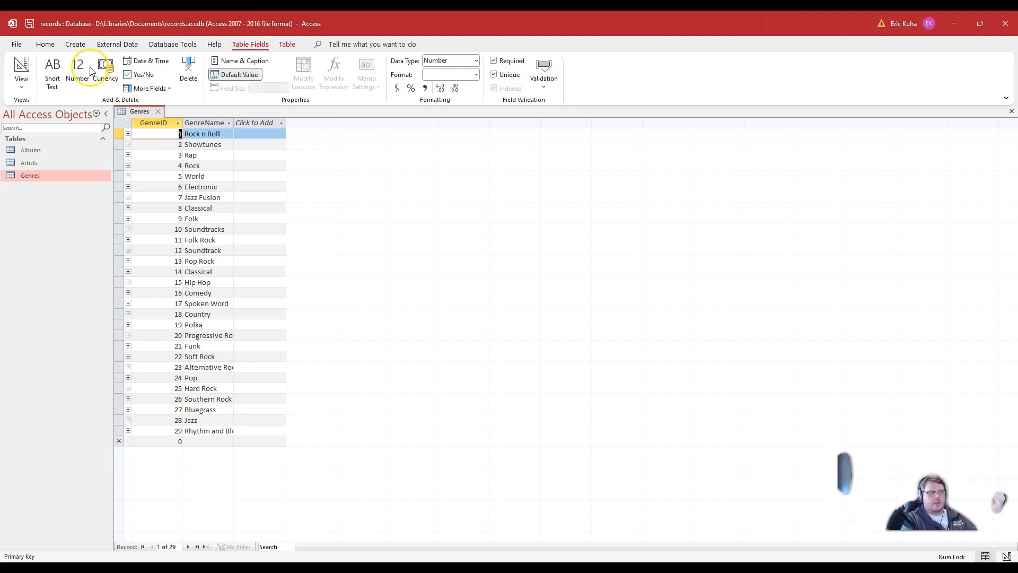
{"action": "left_click", "coordinate": [20, 69]}
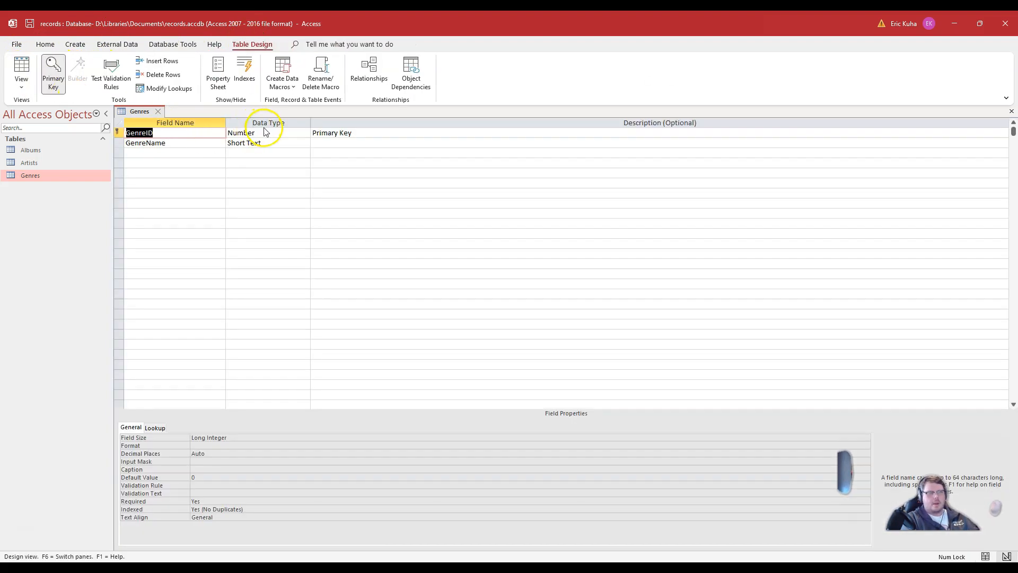
{"action": "left_click", "coordinate": [246, 134]}
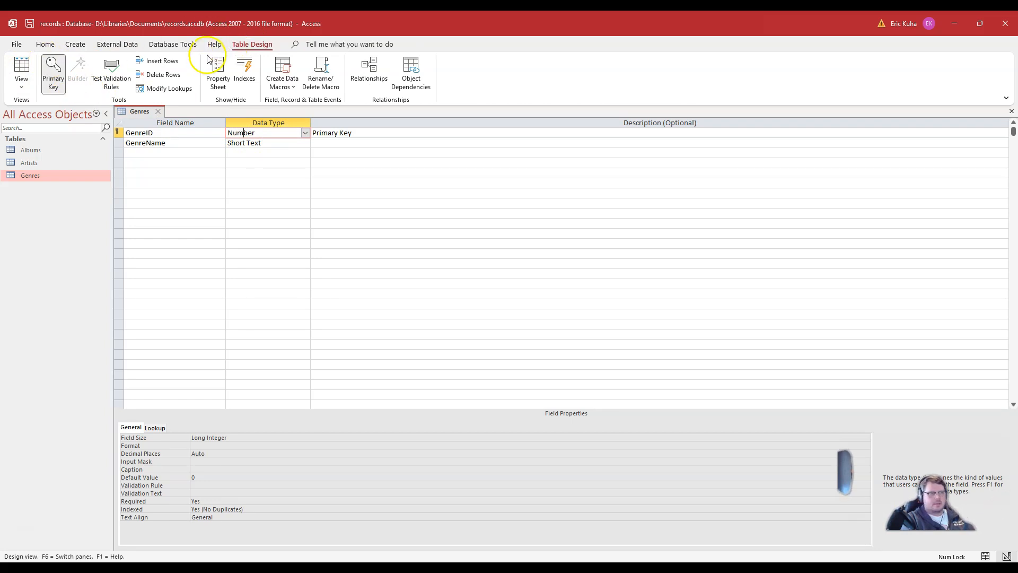
{"action": "left_click", "coordinate": [46, 44]}
{"action": "left_click", "coordinate": [158, 112]}
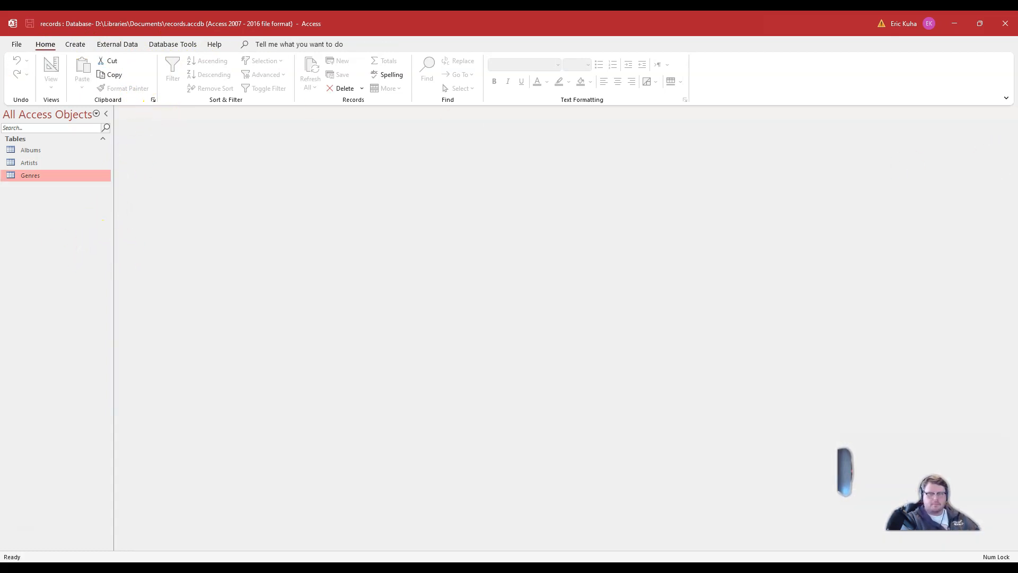
Step: Switch to the tutorial web page and read through the steps for adding album data
{"action": "key", "text": "alt+Tab"}
{"action": "scroll", "coordinate": [426, 318], "scroll_direction": "down", "scroll_amount": 10}
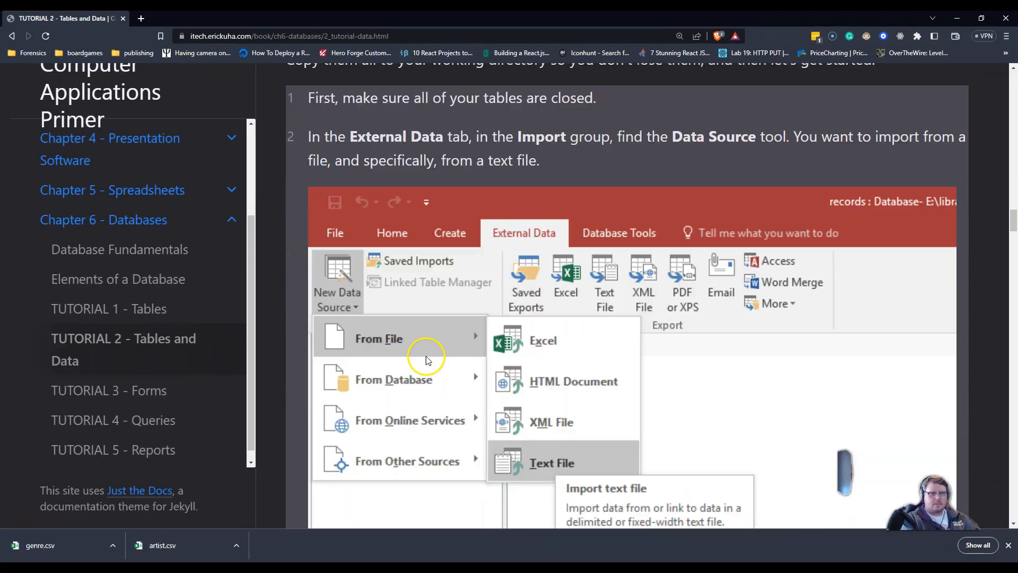
{"action": "scroll", "coordinate": [425, 355], "scroll_direction": "down", "scroll_amount": 15}
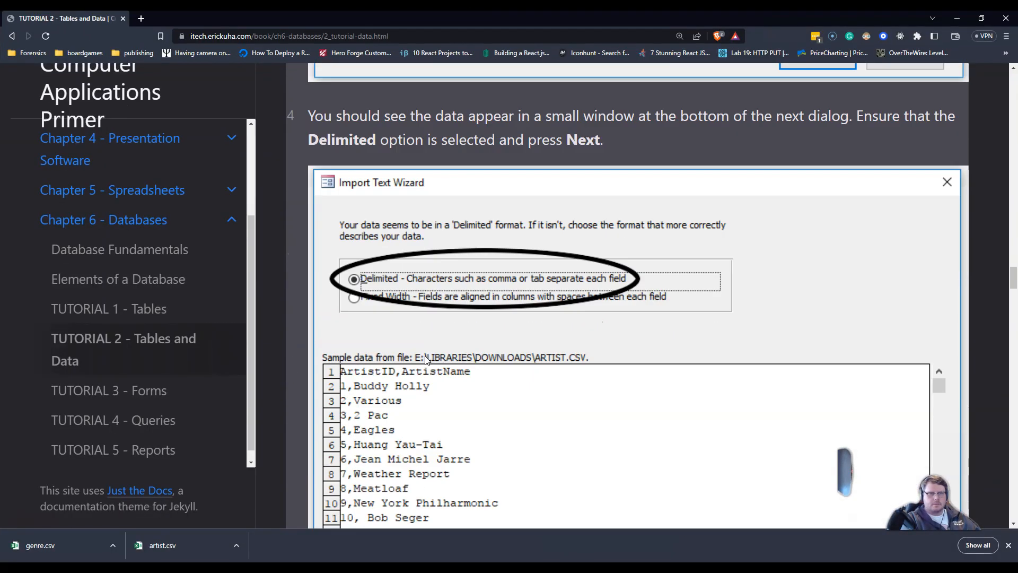
{"action": "scroll", "coordinate": [424, 361], "scroll_direction": "down", "scroll_amount": 20}
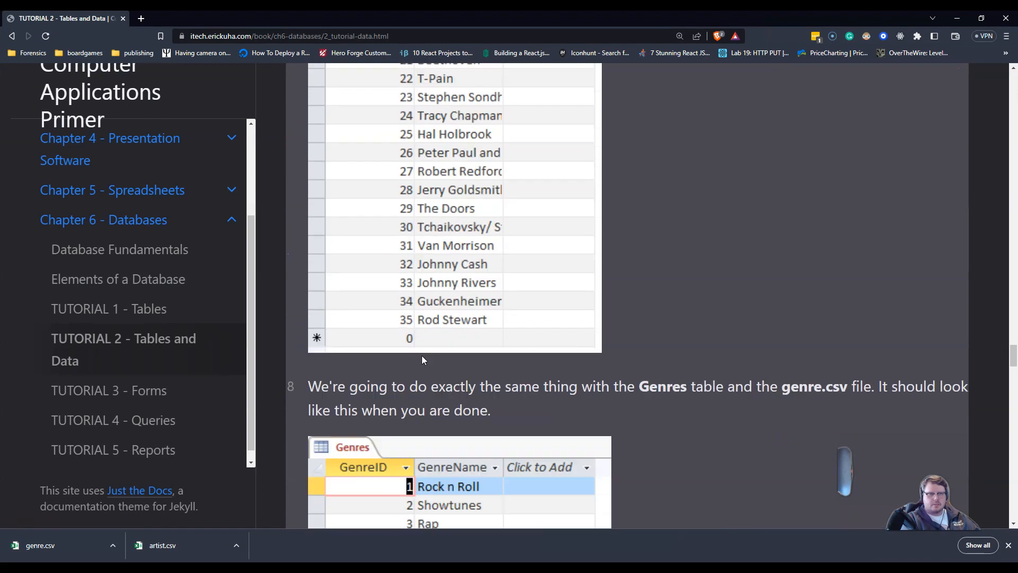
{"action": "scroll", "coordinate": [422, 360], "scroll_direction": "down", "scroll_amount": 8}
{"action": "scroll", "coordinate": [421, 355], "scroll_direction": "up", "scroll_amount": 3}
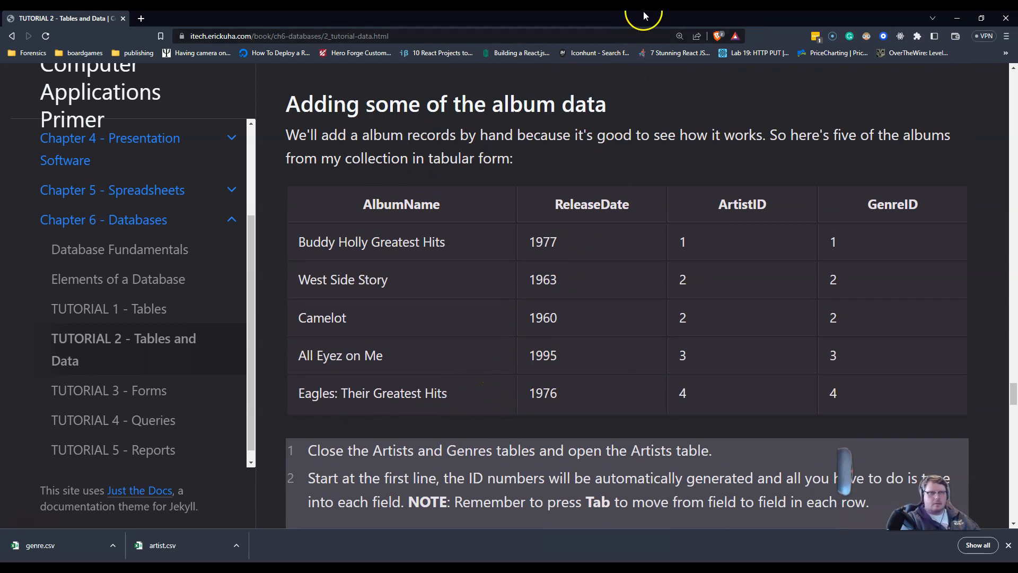
Step: Open the Albums table, view its field design, and return to datasheet view
{"action": "key", "text": "super+Down"}
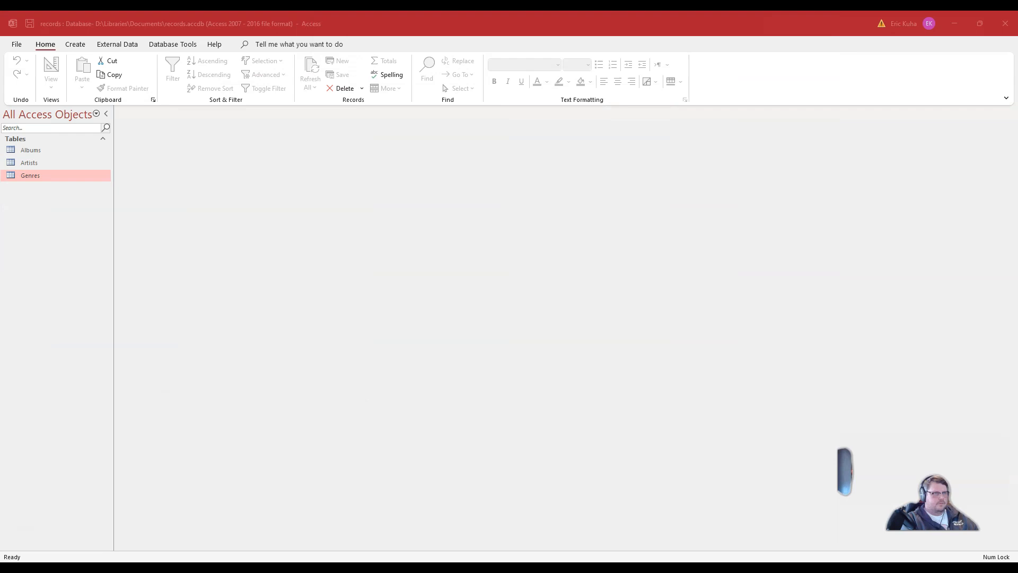
{"action": "double_click", "coordinate": [31, 150]}
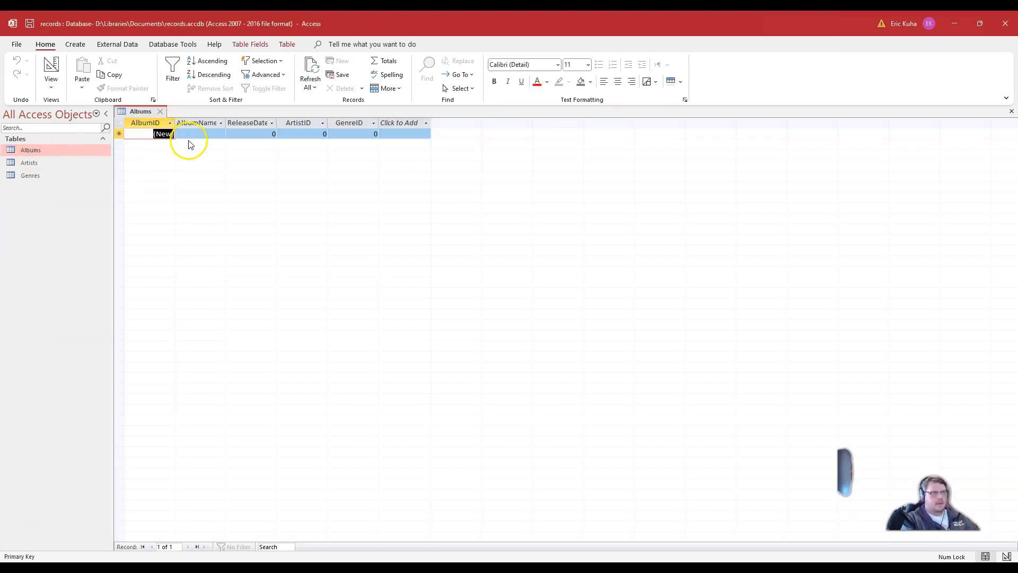
{"action": "left_click", "coordinate": [51, 66]}
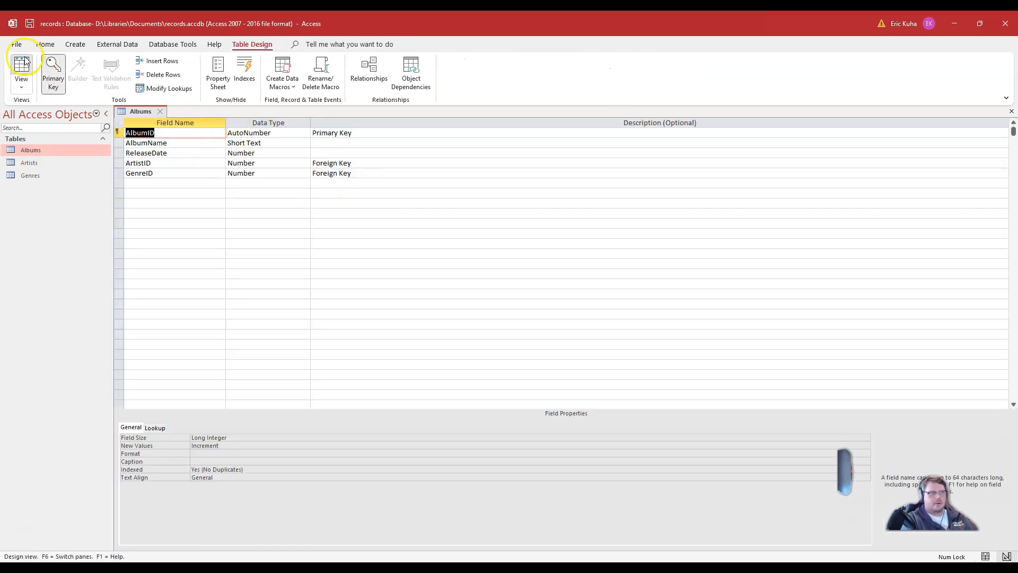
{"action": "left_click", "coordinate": [21, 69]}
Step: Add the album record Buddy Holly Greatest Hits with release date 1977, ArtistID 1 and GenreID 1
{"action": "left_click", "coordinate": [201, 134]}
{"action": "type", "text": "Buddy"}
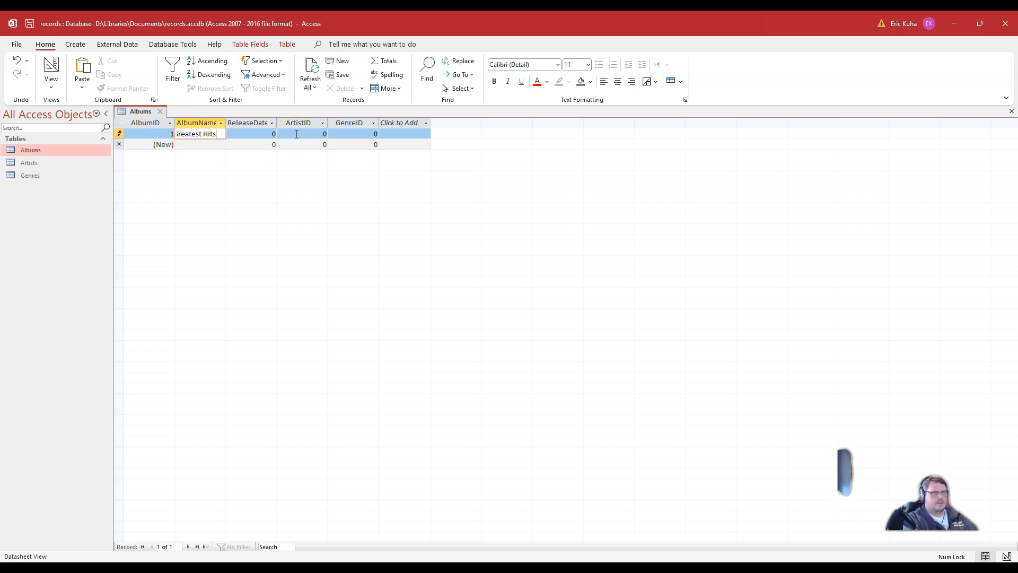
{"action": "type", "text": " Holly Greatest Hits"}
{"action": "key", "text": "Tab"}
{"action": "type", "text": "1977"}
{"action": "key", "text": "Tab"}
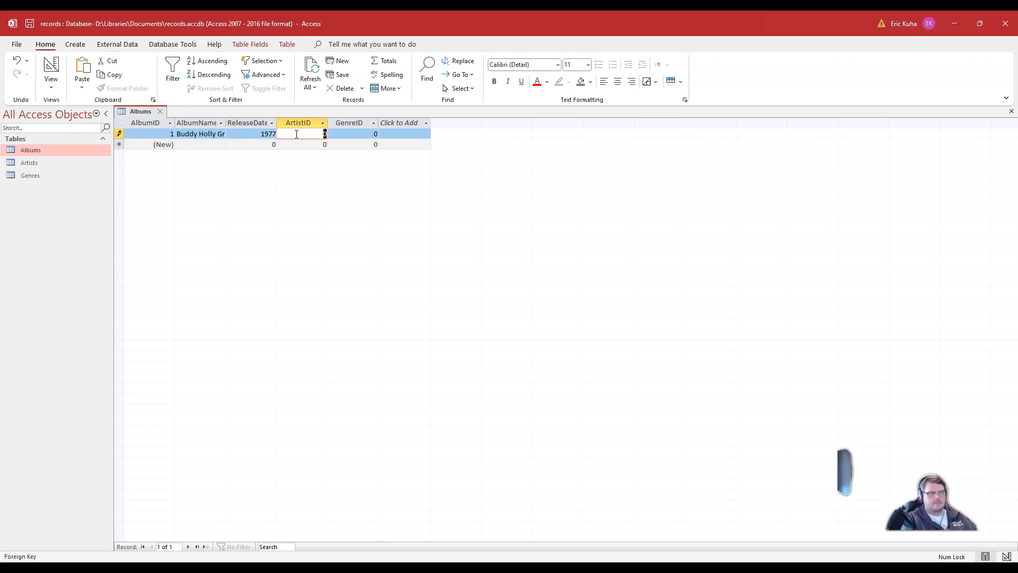
{"action": "type", "text": "1"}
{"action": "key", "text": "Tab"}
{"action": "type", "text": "1"}
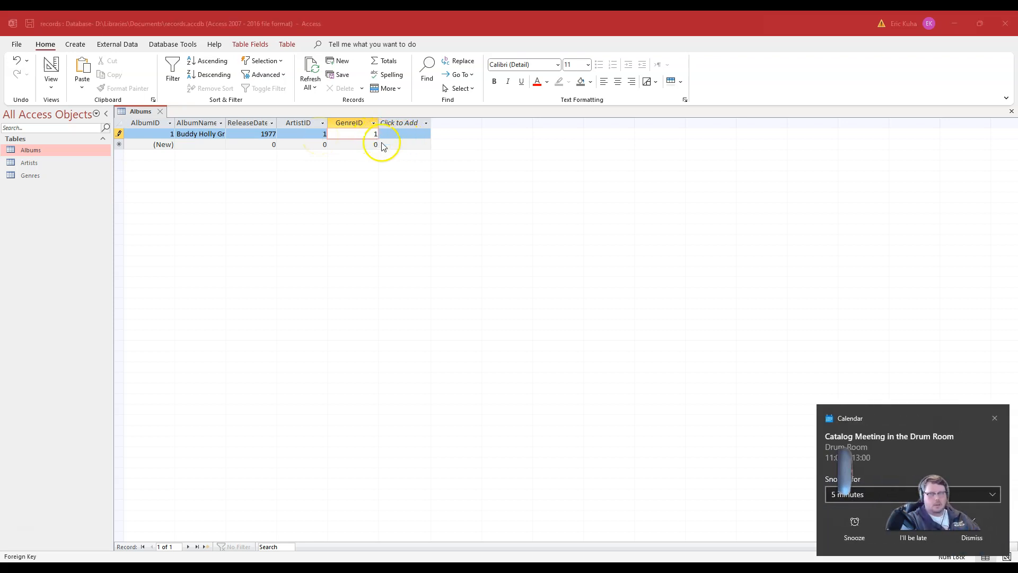
{"action": "left_click", "coordinate": [988, 544]}
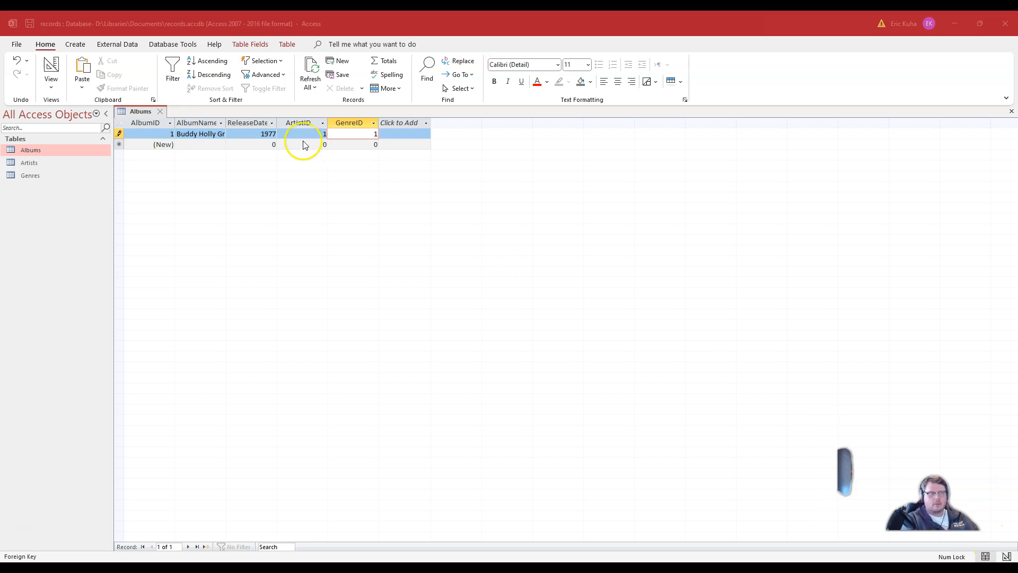
{"action": "left_click", "coordinate": [191, 146]}
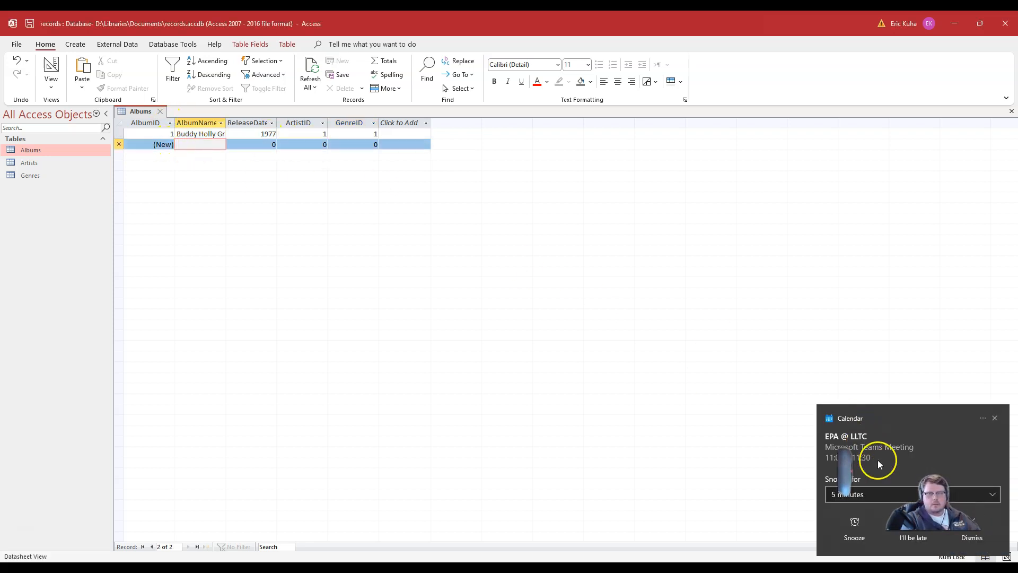
{"action": "left_click", "coordinate": [990, 544]}
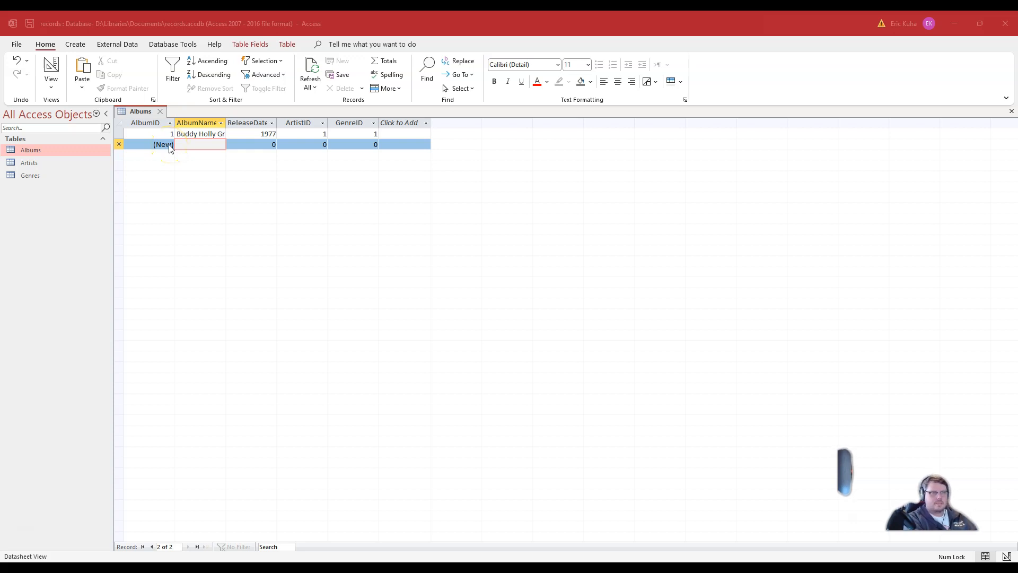
Step: Add the album record West Side Story with release date 1963, ArtistID 2 and GenreID 2
{"action": "left_click", "coordinate": [187, 146]}
{"action": "type", "text": "West Side Stor"}
{"action": "key", "text": "Tab"}
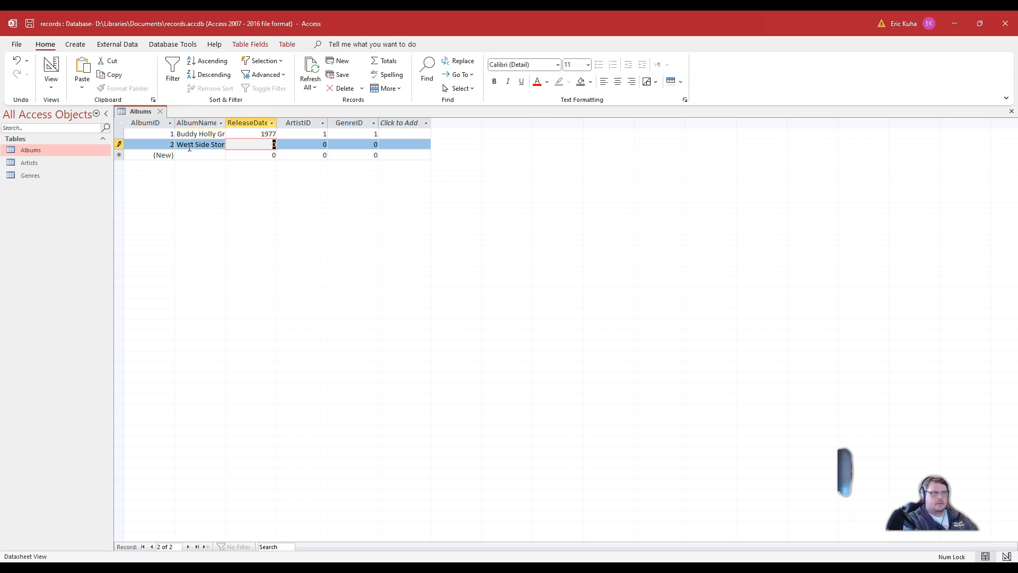
{"action": "key", "text": "Tab"}
{"action": "type", "text": "2"}
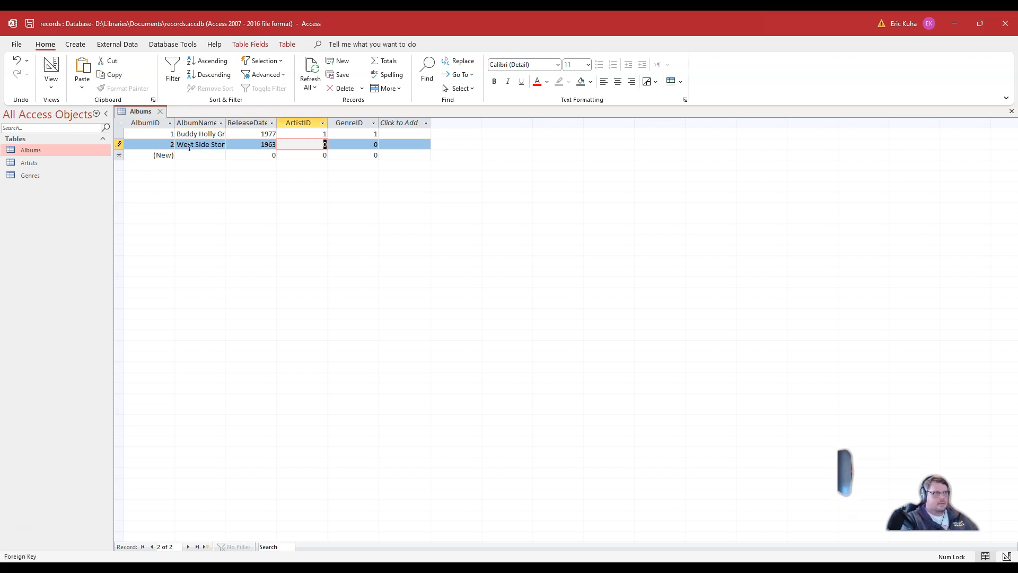
{"action": "key", "text": "Tab"}
{"action": "type", "text": "2"}
{"action": "key", "text": "Tab"}
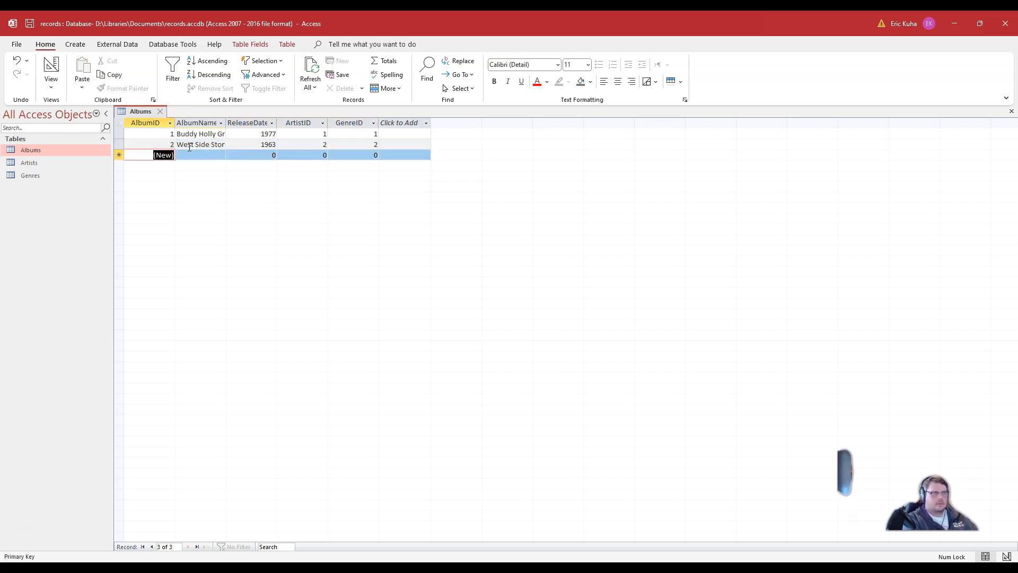
Step: Add the album record Camelot with release date 1960, ArtistID 2 and GenreID 2
{"action": "key", "text": "Tab"}
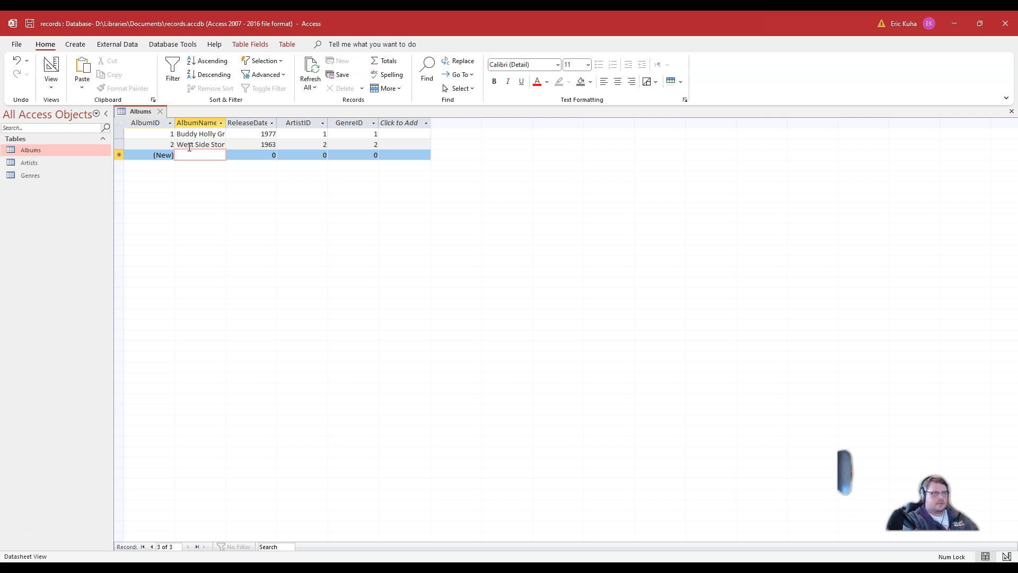
{"action": "type", "text": "Camelo"}
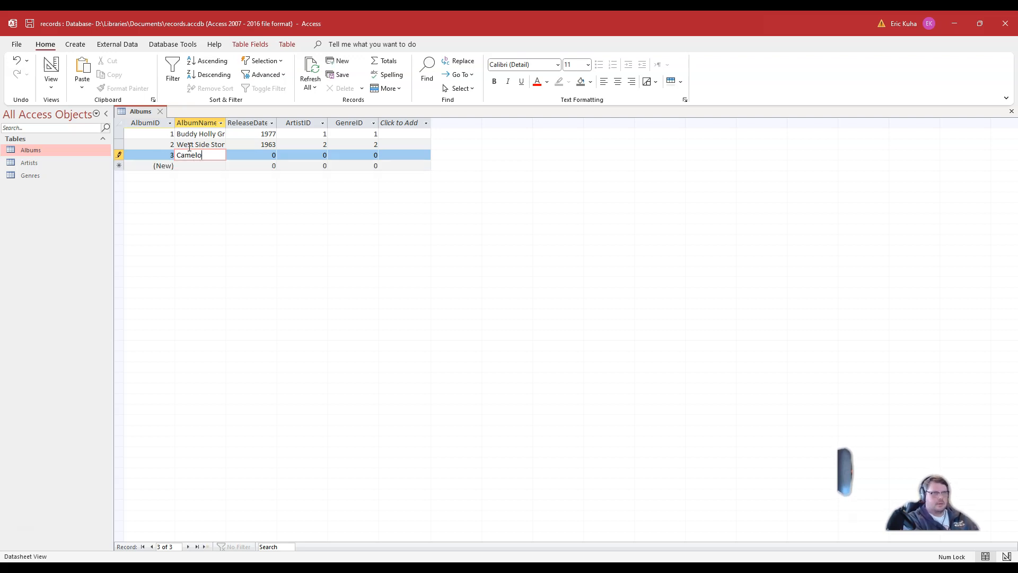
{"action": "key", "text": "Tab"}
{"action": "type", "text": "1960"}
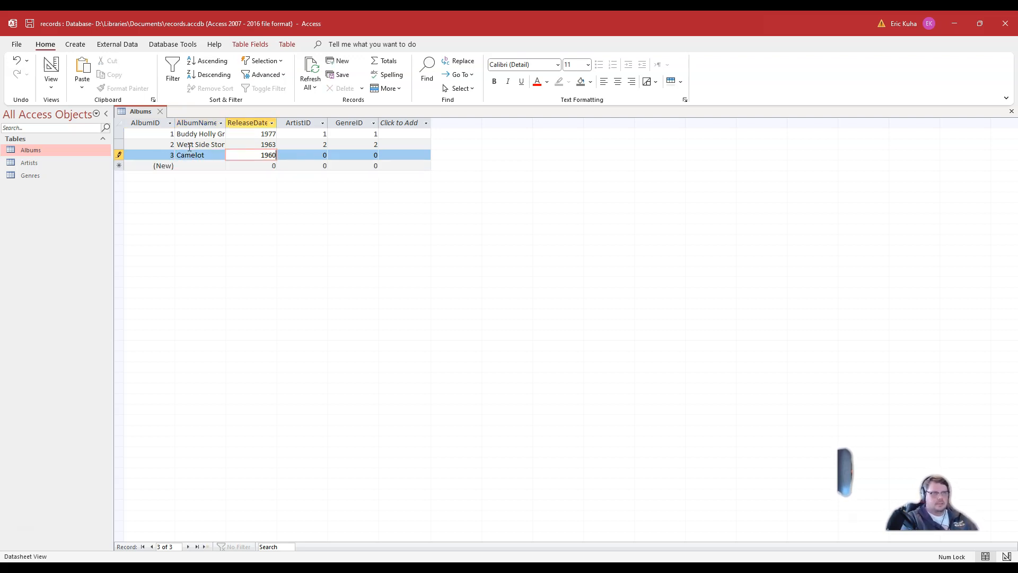
{"action": "key", "text": "Tab"}
{"action": "type", "text": "2"}
{"action": "key", "text": "Tab"}
{"action": "type", "text": "2"}
{"action": "key", "text": "Tab"}
{"action": "key", "text": "Tab"}
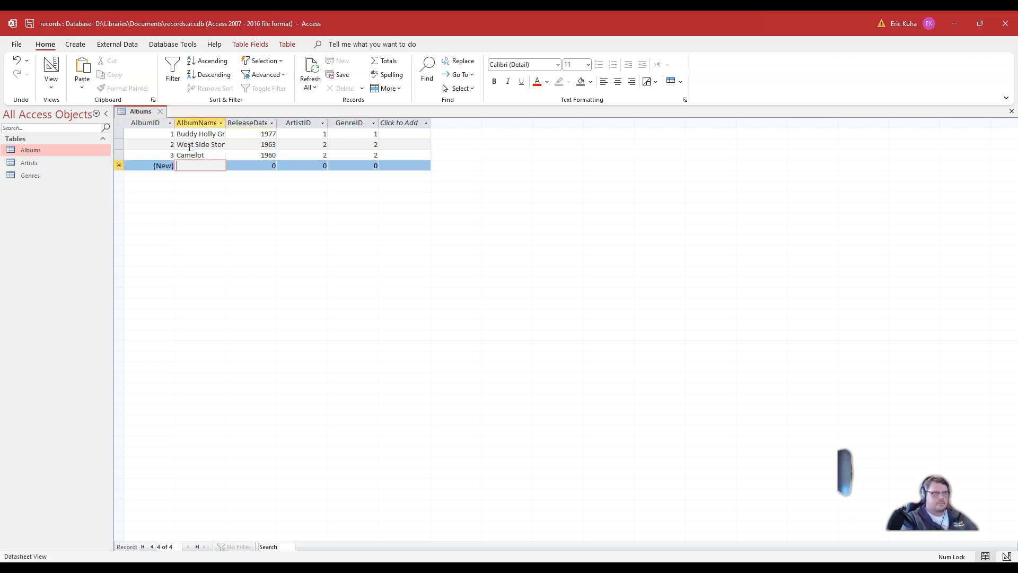
Step: Add the album record All Eyez on Me with release date 1995, ArtistID 3 and GenreID 3
{"action": "type", "text": "All"}
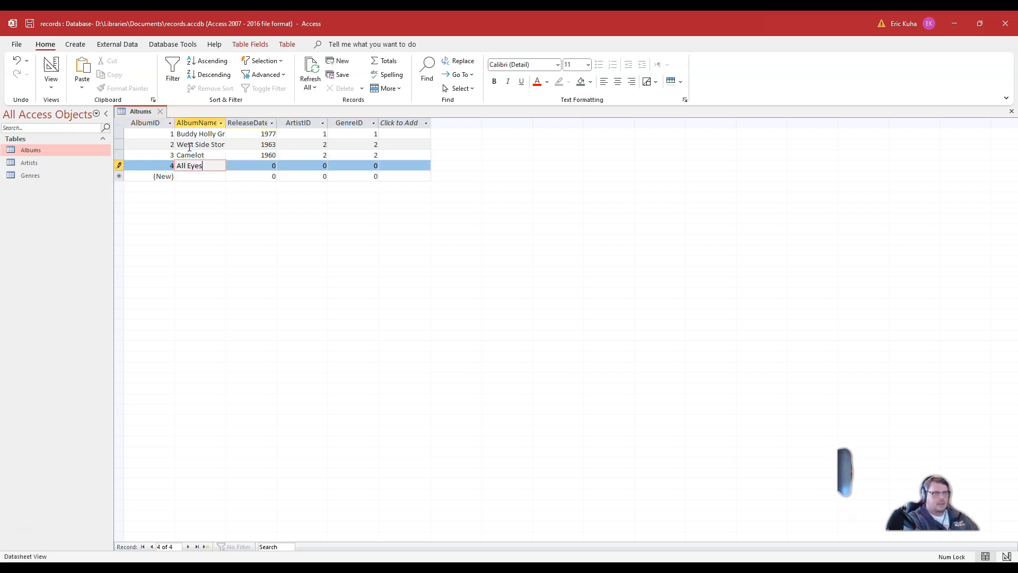
{"action": "type", "text": " Eyez on Me"}
{"action": "key", "text": "Tab"}
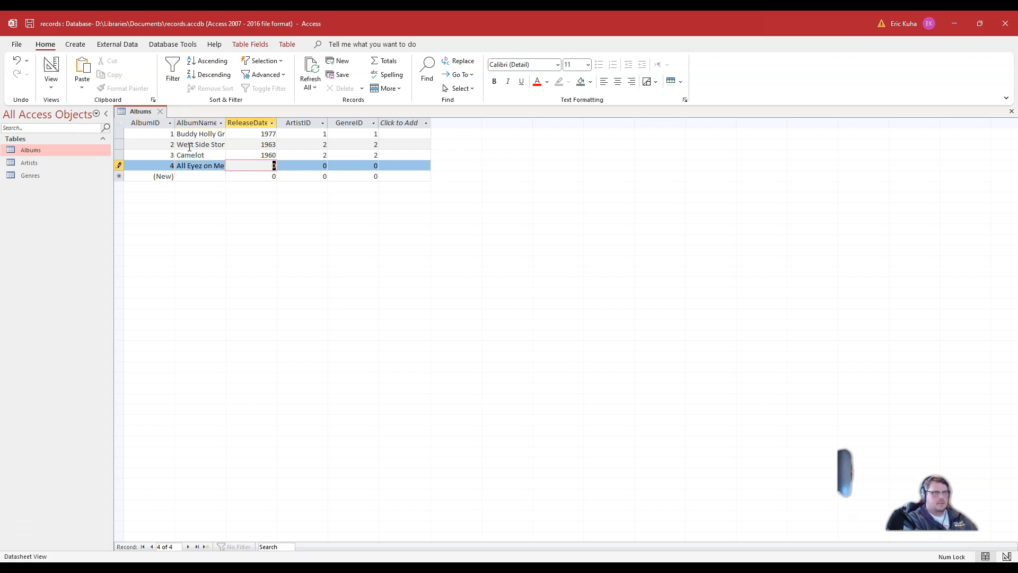
{"action": "type", "text": "1999"}
{"action": "key", "text": "Tab"}
{"action": "key", "text": "shift+Tab"}
{"action": "type", "text": "19"}
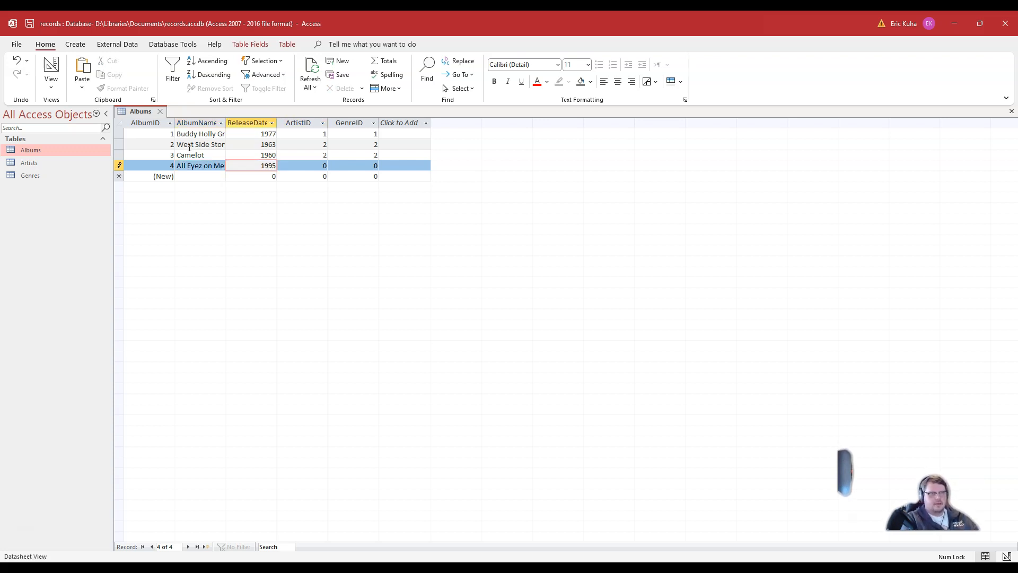
{"action": "key", "text": "Tab"}
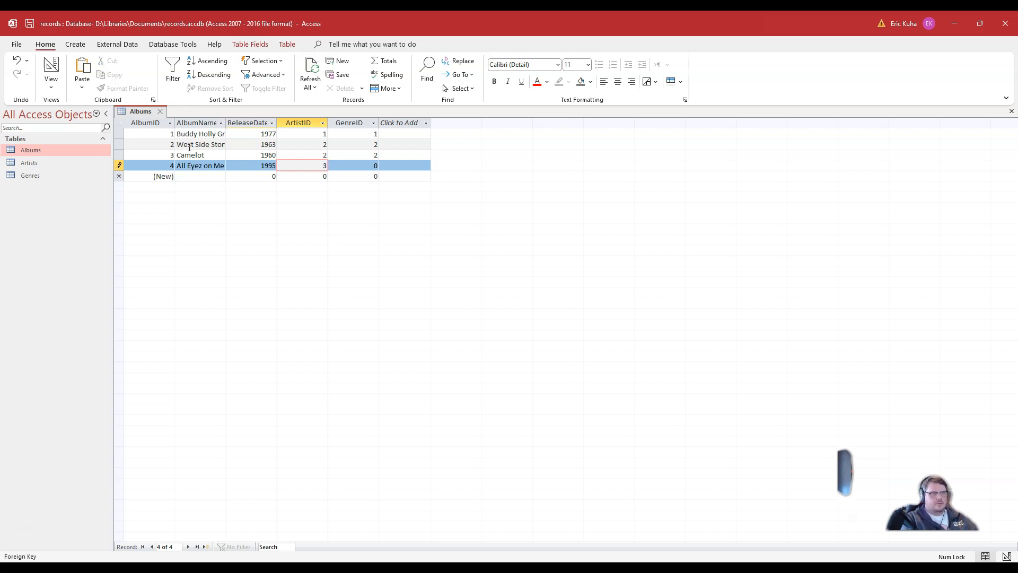
{"action": "key", "text": "Tab"}
{"action": "type", "text": "3"}
{"action": "key", "text": "Tab"}
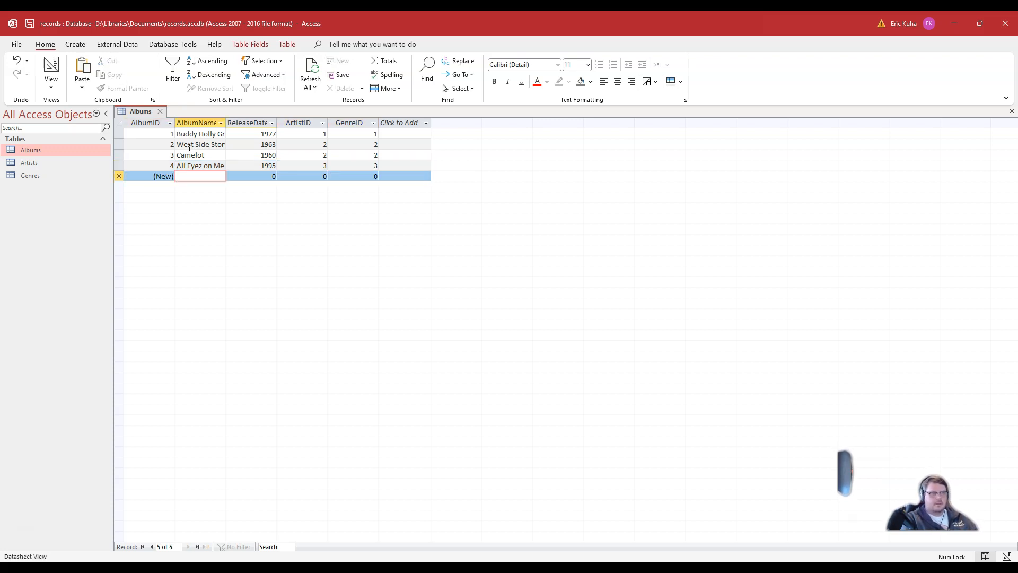
Step: Add the album record Eagles: Their Greatist Hits with release date 1976, ArtistID 4 and GenreID 4
{"action": "type", "text": "E"}
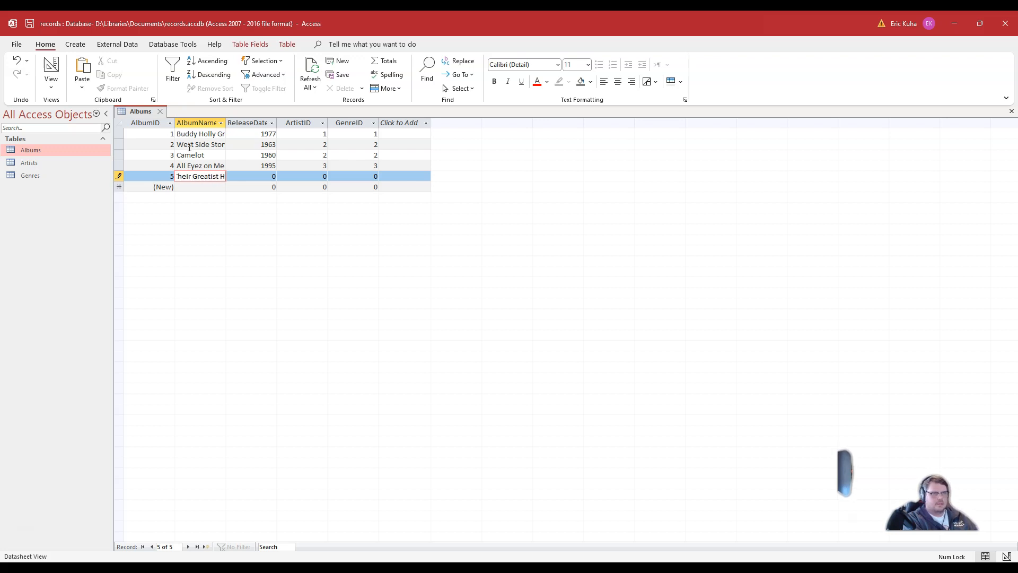
{"action": "type", "text": "agles: Their Greatist Hits"}
{"action": "key", "text": "Tab"}
{"action": "key", "text": "Tab"}
{"action": "type", "text": "4"}
{"action": "key", "text": "Tab"}
{"action": "type", "text": "4"}
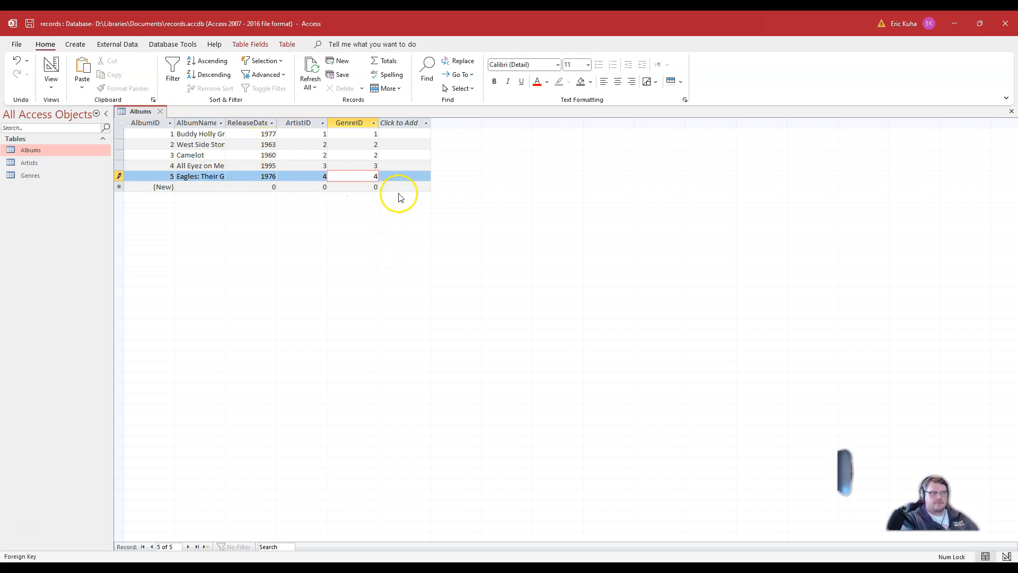
{"action": "key", "text": "Tab"}
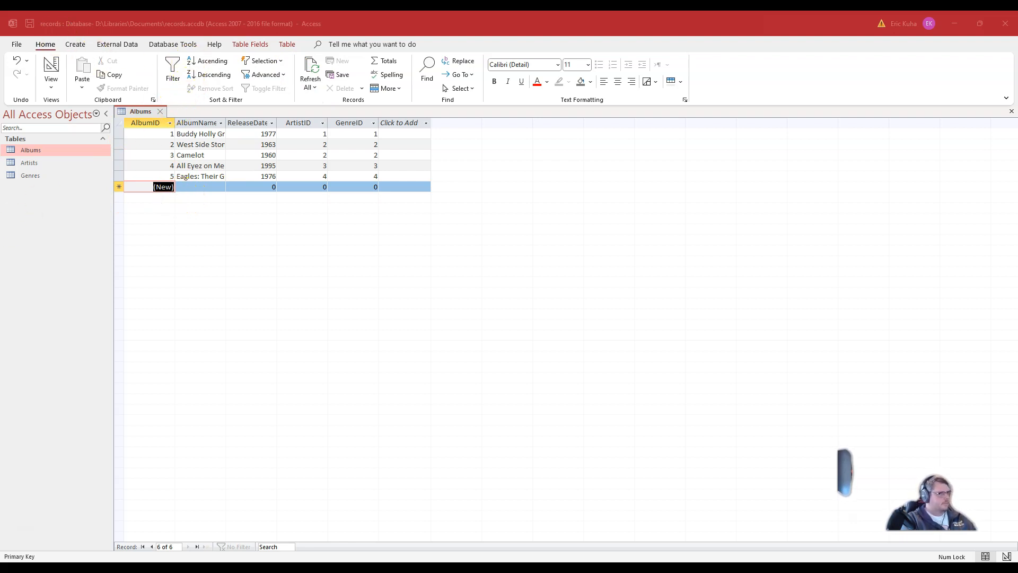
Step: Open the Artists table and expand the related album rows for the first three artists
{"action": "left_click", "coordinate": [186, 291]}
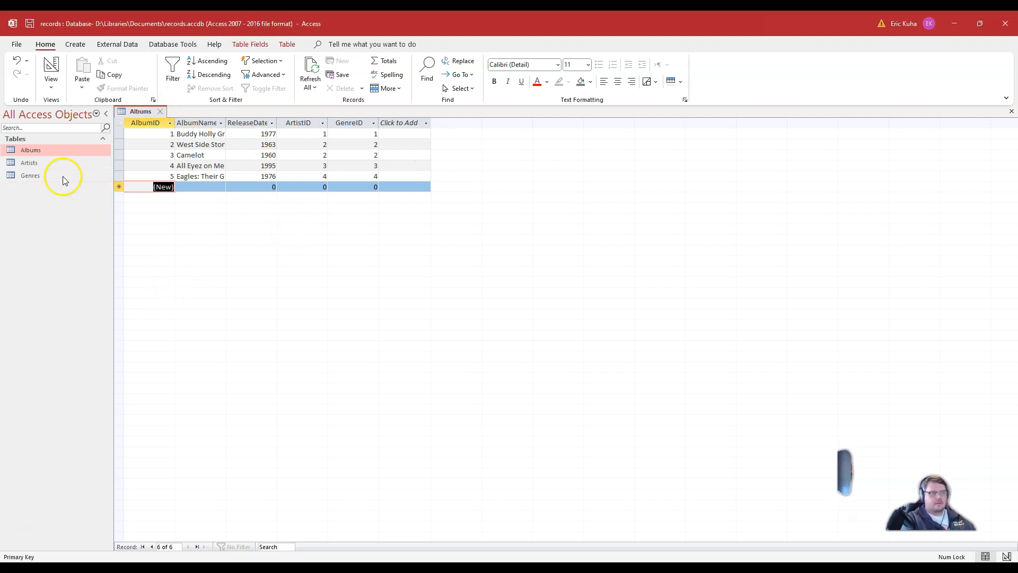
{"action": "left_click", "coordinate": [29, 166]}
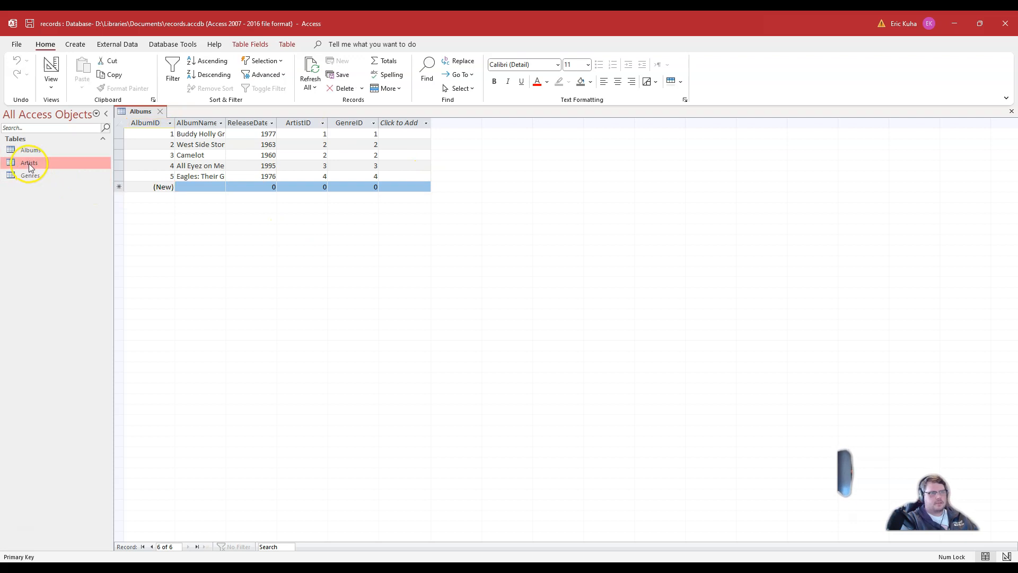
{"action": "double_click", "coordinate": [30, 165]}
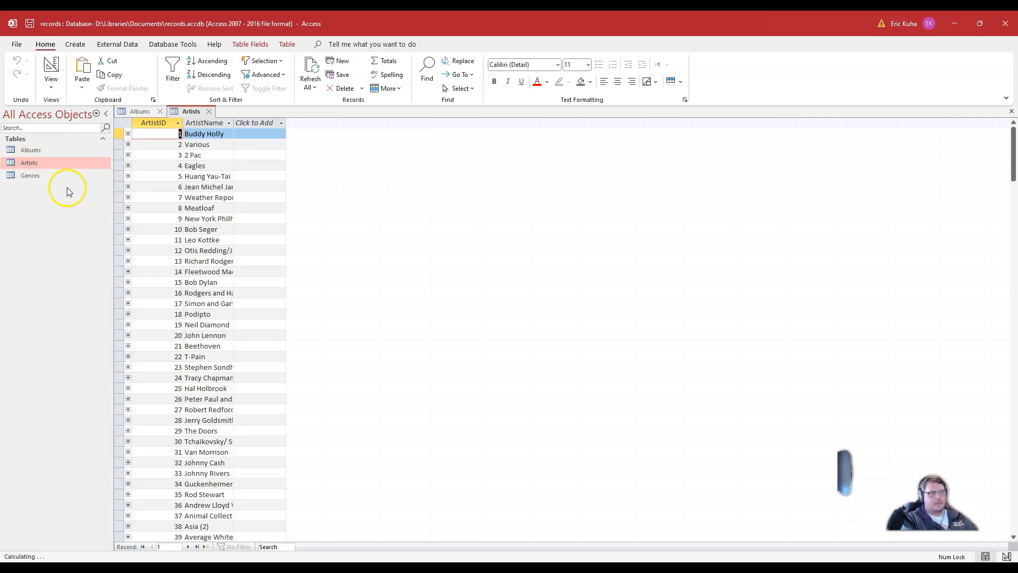
{"action": "left_click", "coordinate": [128, 133]}
{"action": "left_click", "coordinate": [189, 155]}
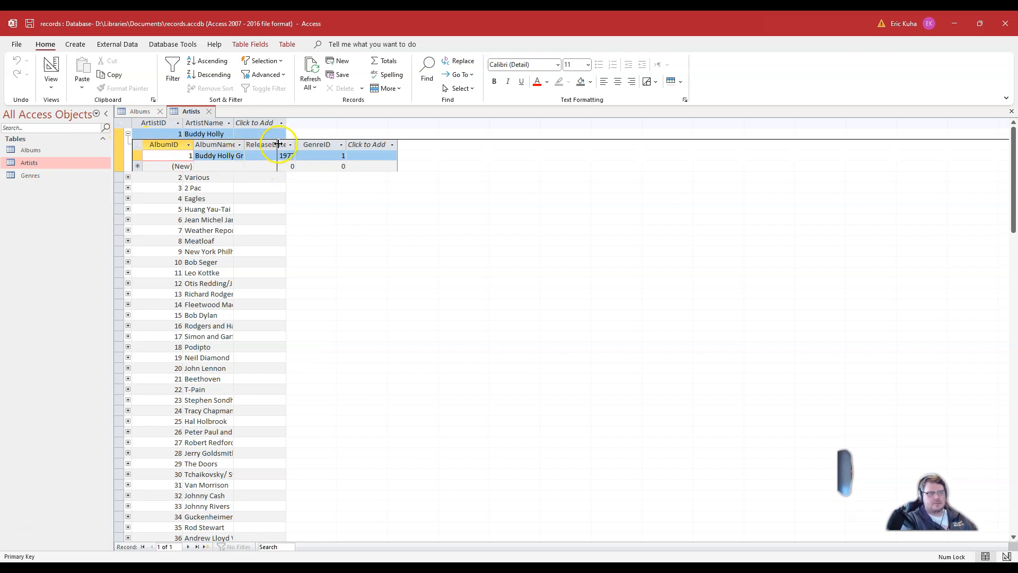
{"action": "double_click", "coordinate": [247, 147]}
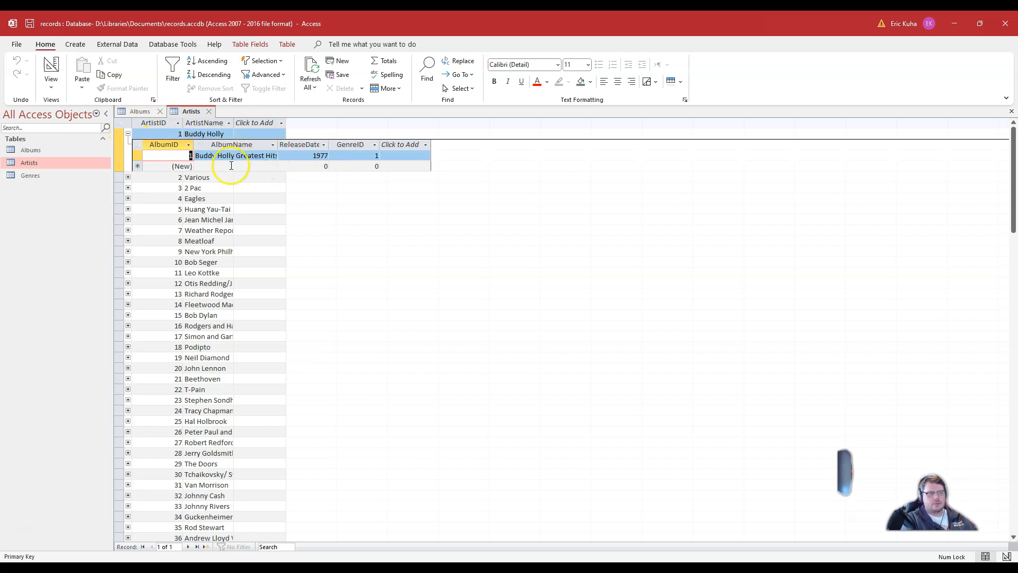
{"action": "left_click", "coordinate": [128, 189]}
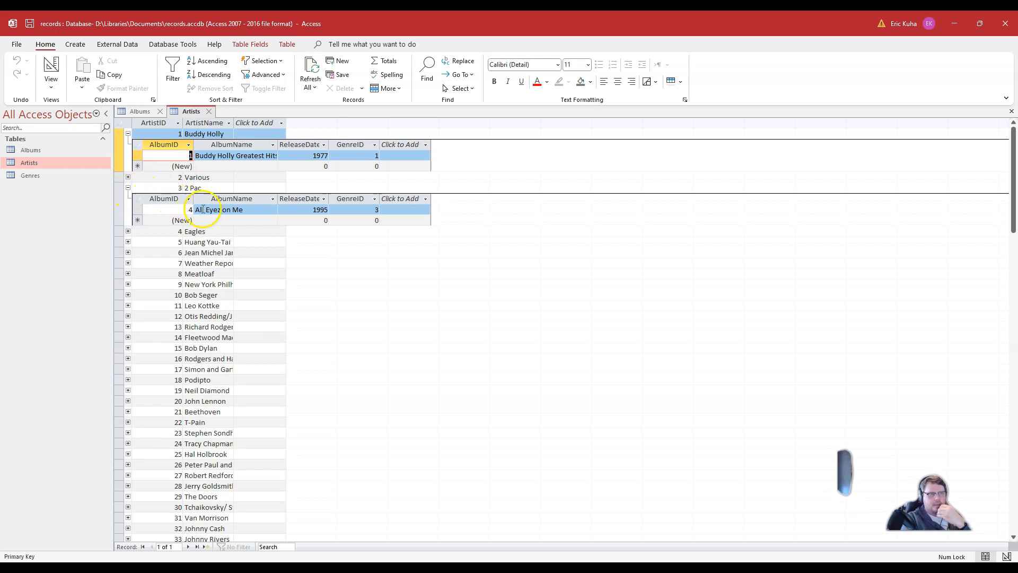
{"action": "left_click", "coordinate": [128, 178]}
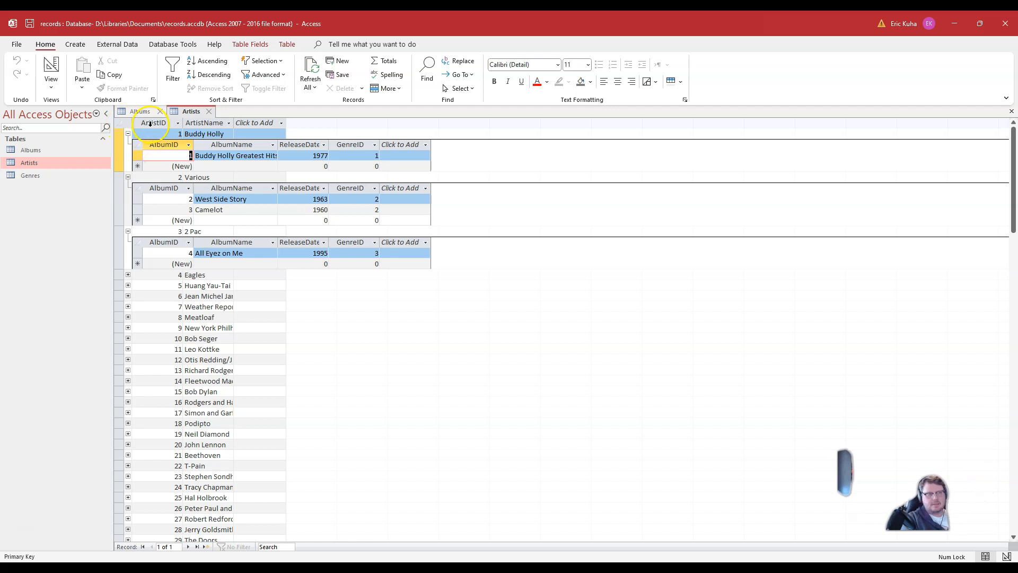
Step: Close the Artists and Albums tables without saving layout changes and return to the tutorial web page
{"action": "left_click", "coordinate": [208, 112]}
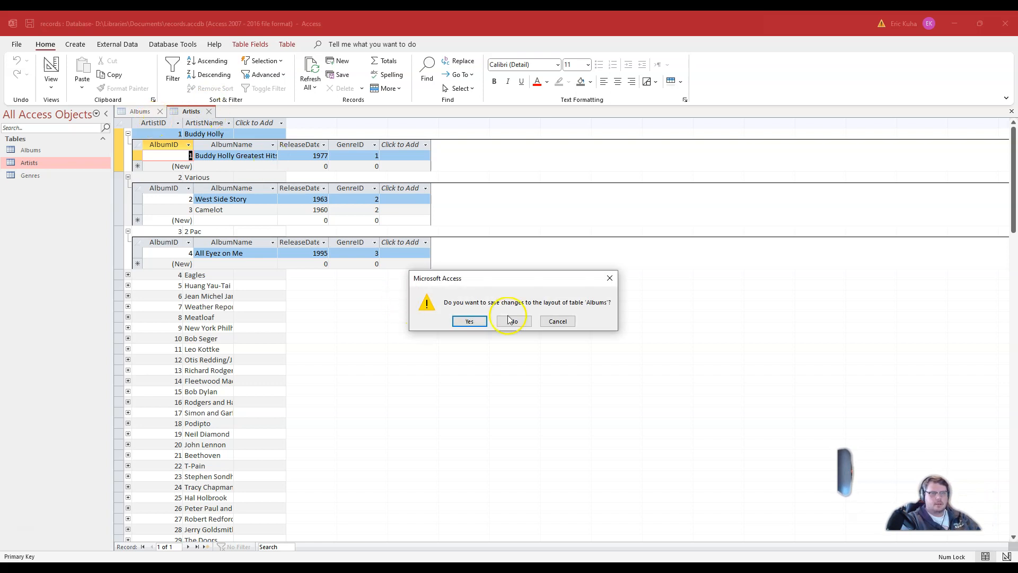
{"action": "left_click", "coordinate": [508, 320]}
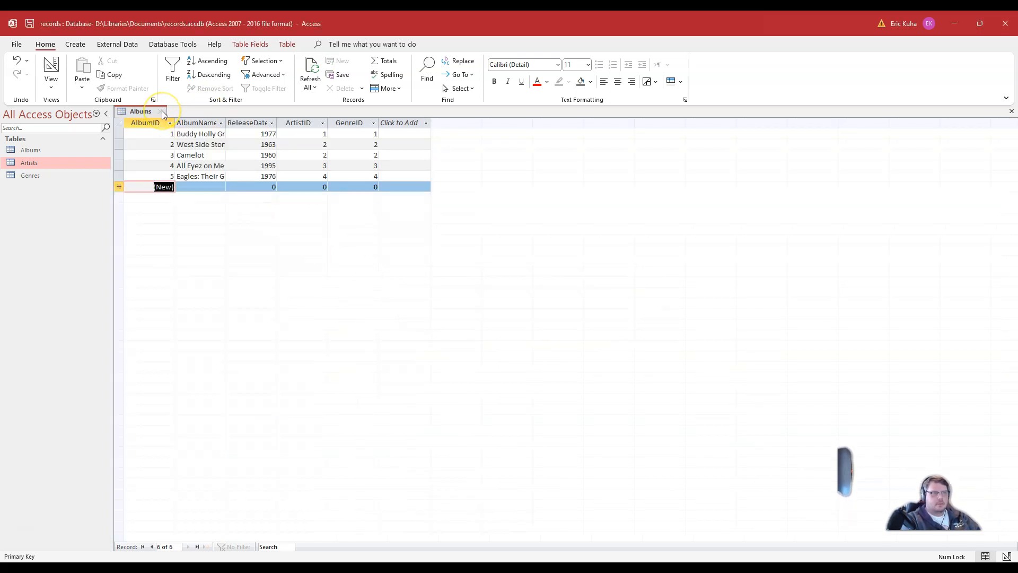
{"action": "left_click", "coordinate": [162, 112]}
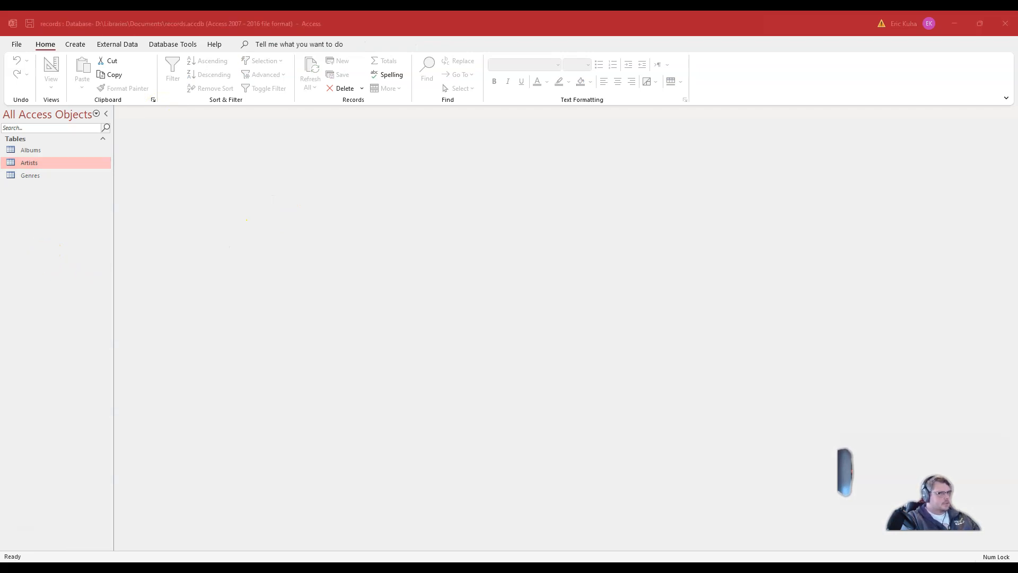
{"action": "left_click_drag", "start_coordinate": [0, 186], "coordinate": [444, 13]}
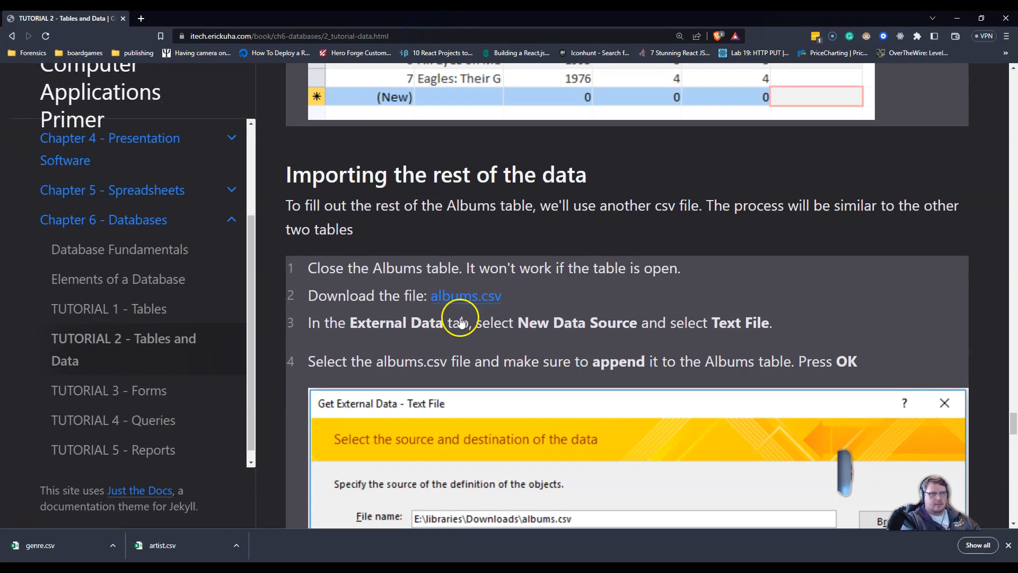
Step: Download the albums.csv file from the tutorial page and return to the records database
{"action": "left_click", "coordinate": [466, 303]}
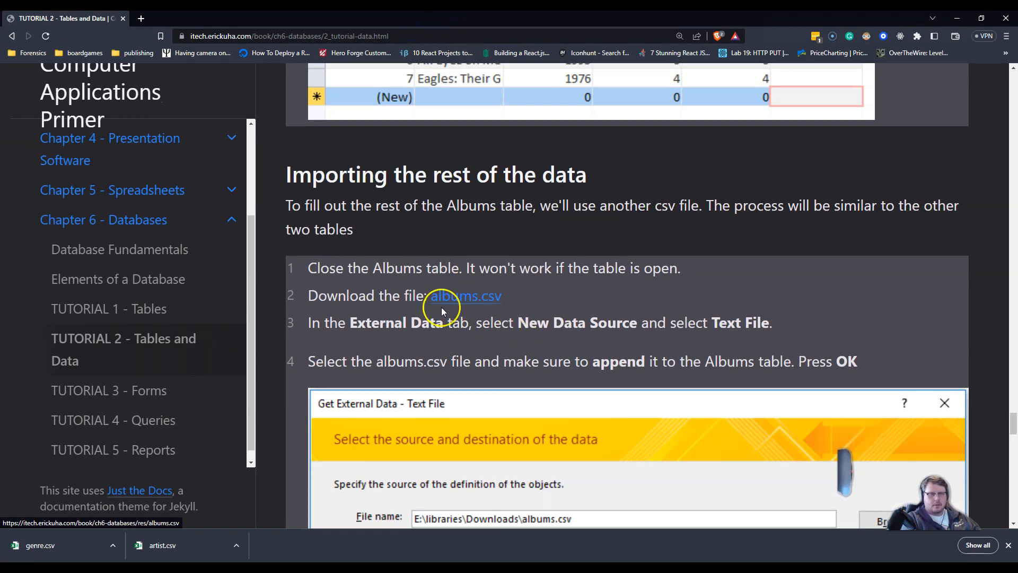
{"action": "left_click", "coordinate": [583, 386]}
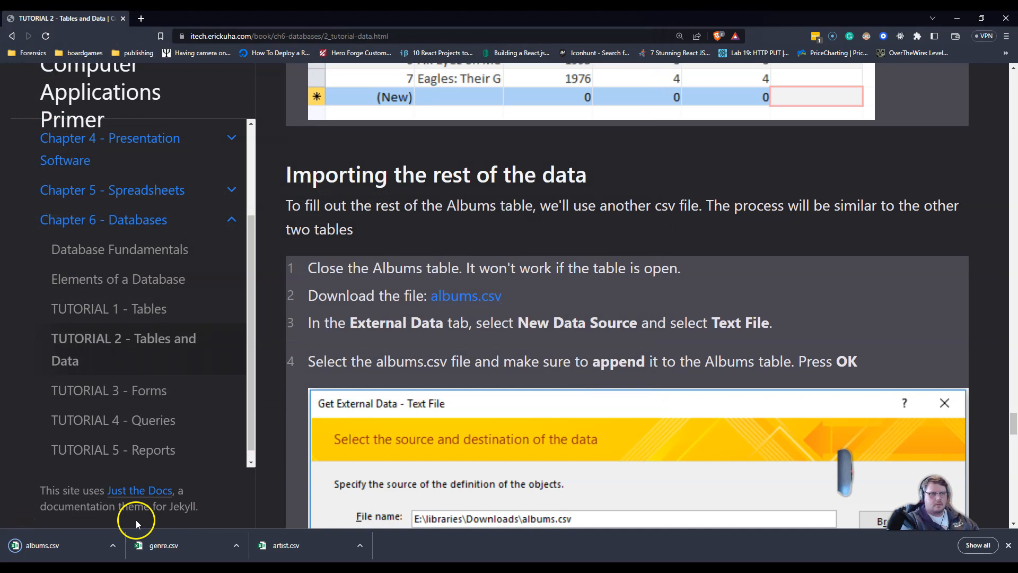
{"action": "left_click_drag", "start_coordinate": [419, 21], "coordinate": [0, 159]}
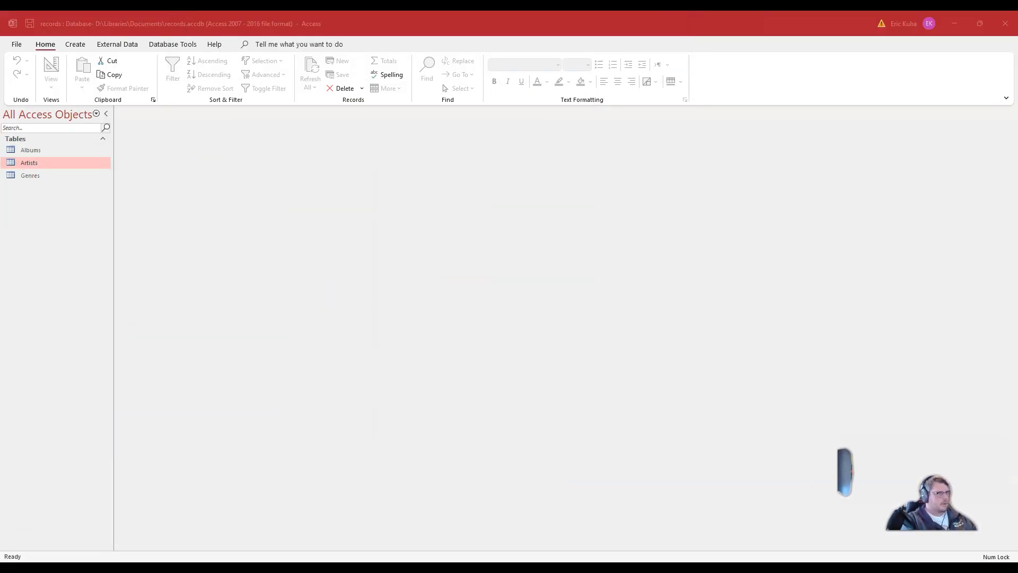
Step: Start a text-file import from an external data source and choose albums.csv from the Downloads folder
{"action": "left_click", "coordinate": [279, 318]}
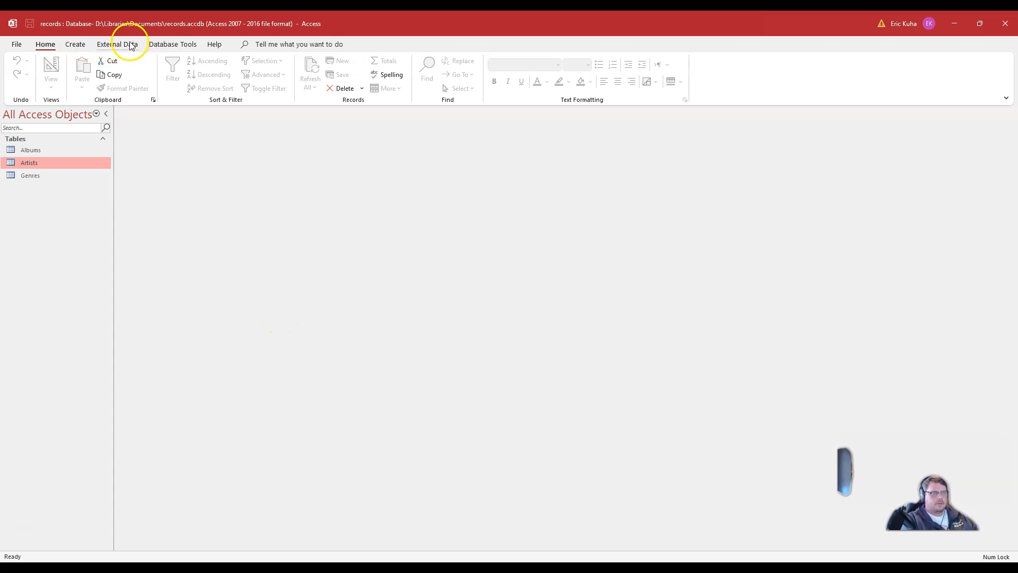
{"action": "left_click", "coordinate": [117, 44]}
{"action": "left_click", "coordinate": [25, 75]}
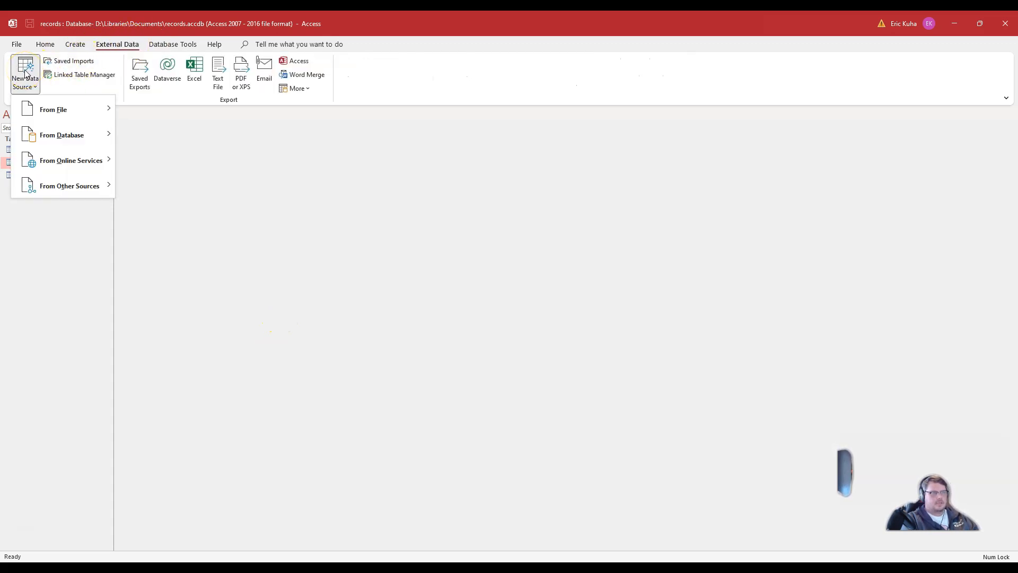
{"action": "mouse_move", "coordinate": [51, 108]}
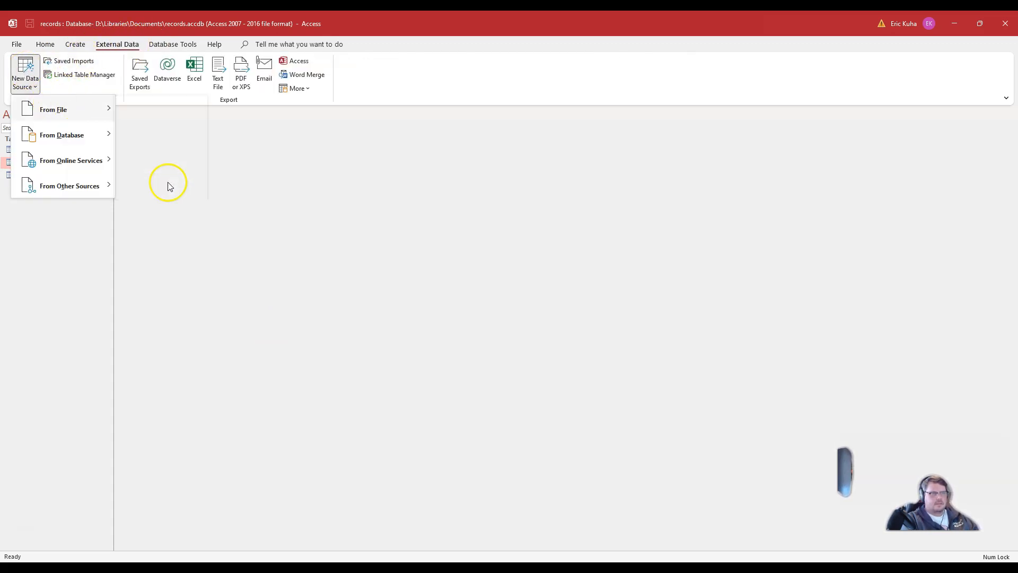
{"action": "left_click", "coordinate": [159, 186]}
{"action": "left_click", "coordinate": [669, 215]}
{"action": "left_click", "coordinate": [452, 249]}
{"action": "scroll", "coordinate": [691, 312], "scroll_direction": "down", "scroll_amount": 5}
{"action": "scroll", "coordinate": [692, 313], "scroll_direction": "up", "scroll_amount": 5}
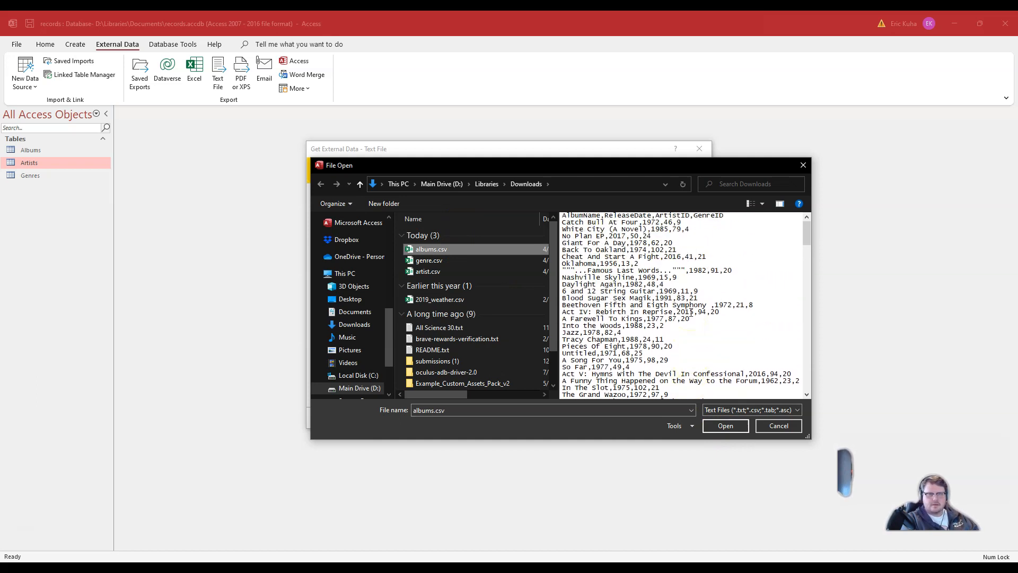
{"action": "left_click", "coordinate": [725, 425]}
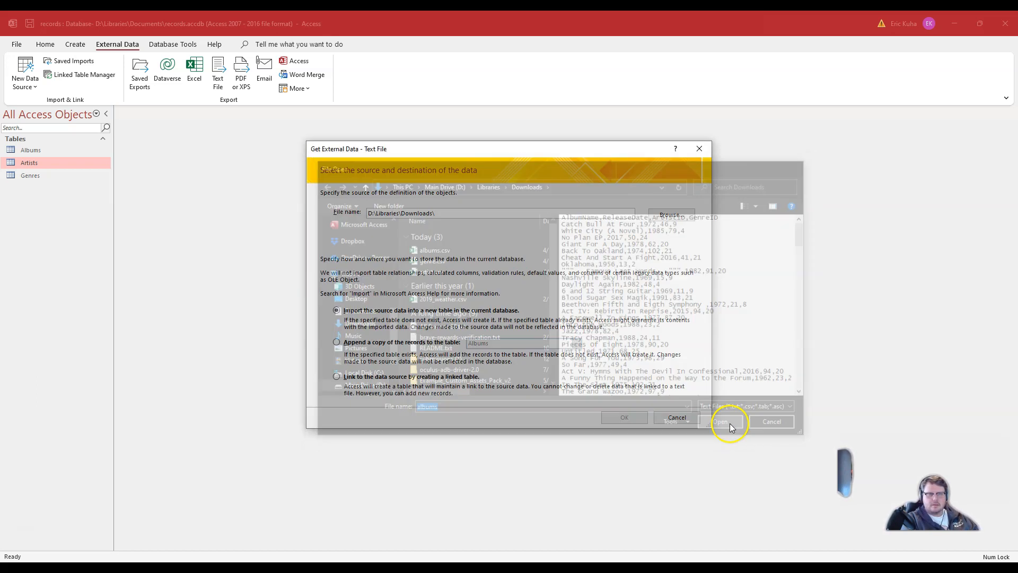
Step: Choose to append a copy of the records to the Albums table and keep the delimited format
{"action": "left_click", "coordinate": [370, 342]}
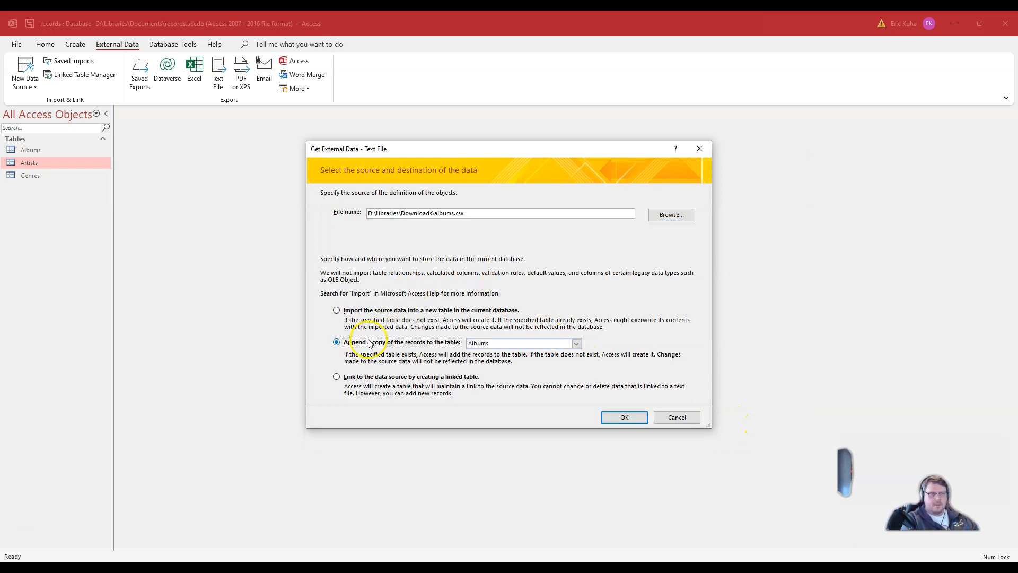
{"action": "left_click", "coordinate": [625, 417]}
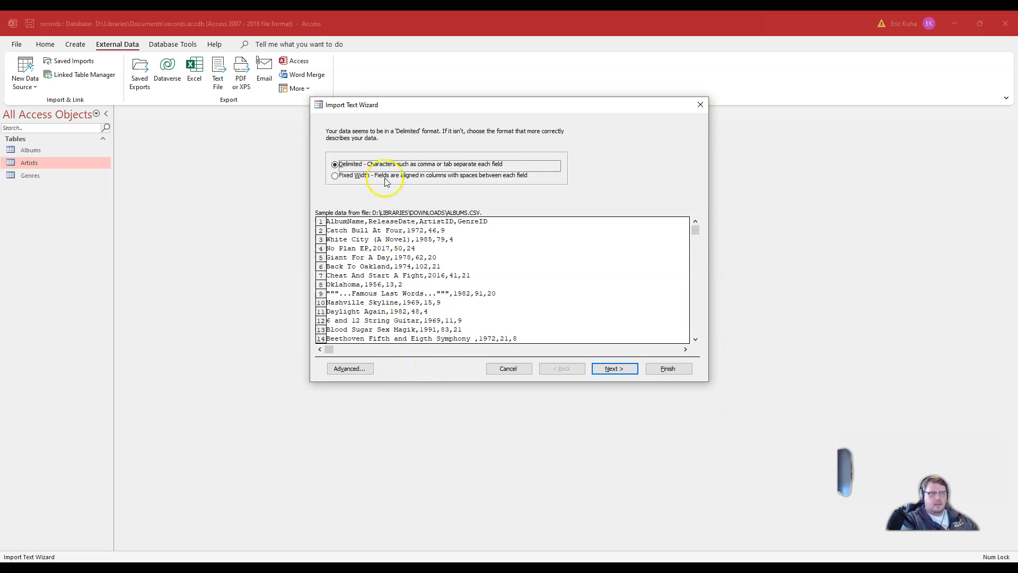
{"action": "left_click", "coordinate": [615, 368]}
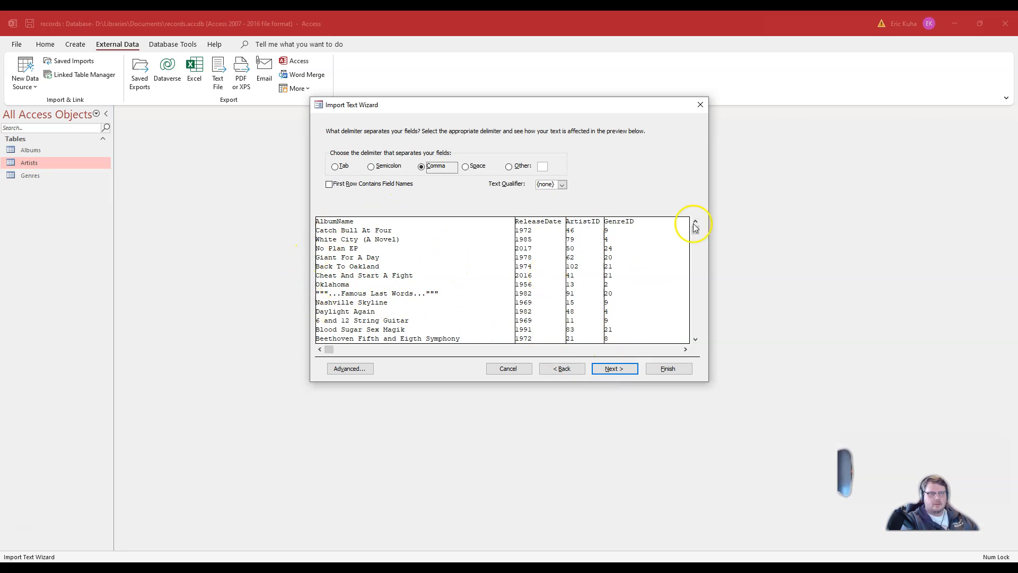
{"action": "mouse_move", "coordinate": [696, 232]}
{"action": "left_mouse_down"}
{"action": "mouse_move", "coordinate": [695, 329]}
{"action": "mouse_move", "coordinate": [693, 213]}
{"action": "left_mouse_up"}
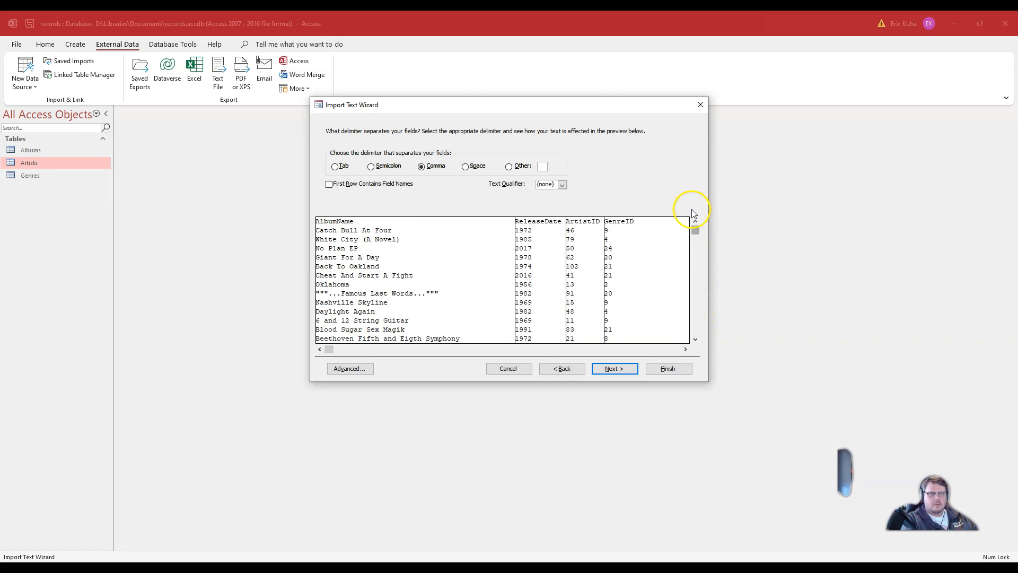
Step: Mark the first row as containing field names and finish importing into the Albums table
{"action": "left_click", "coordinate": [333, 184]}
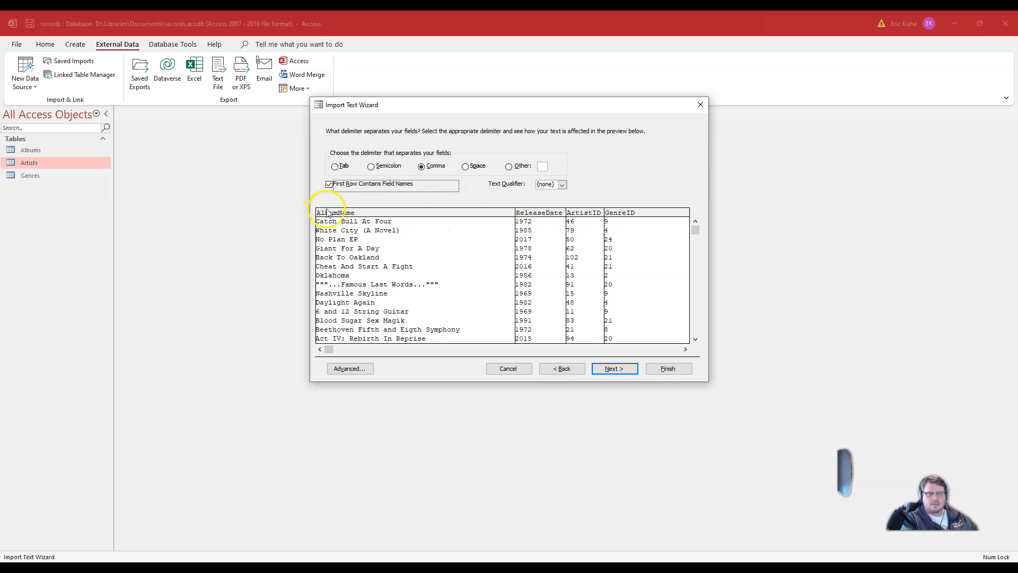
{"action": "left_click", "coordinate": [614, 367]}
{"action": "left_click", "coordinate": [657, 368]}
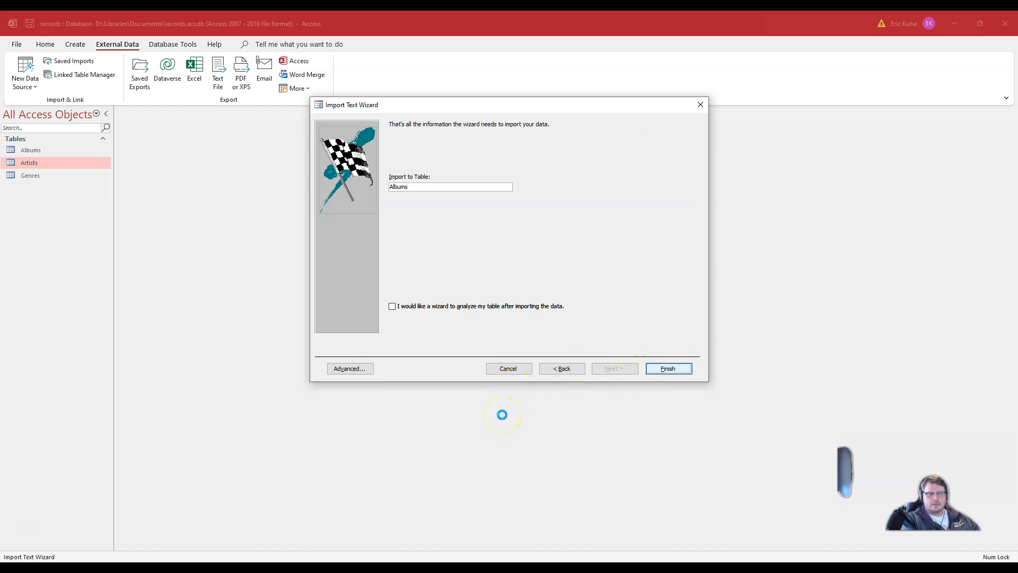
{"action": "left_click", "coordinate": [696, 417]}
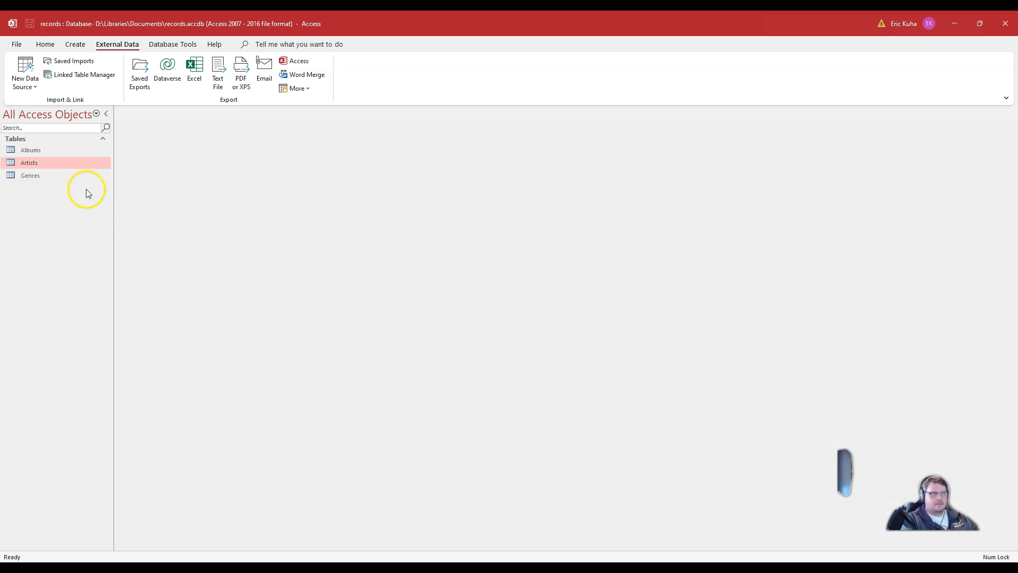
Step: Open the Albums table, scroll through the imported album records, and close it
{"action": "double_click", "coordinate": [45, 150]}
{"action": "scroll", "coordinate": [504, 279], "scroll_direction": "down", "scroll_amount": 7}
{"action": "left_click_drag", "start_coordinate": [1014, 189], "coordinate": [1014, 450]}
{"action": "scroll", "coordinate": [784, 295], "scroll_direction": "up", "scroll_amount": 13}
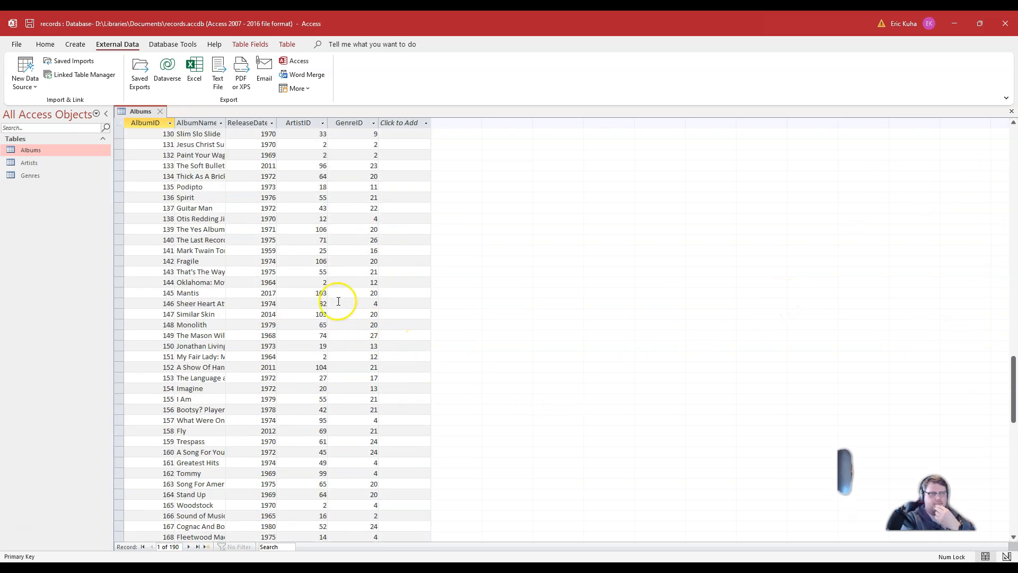
{"action": "scroll", "coordinate": [285, 323], "scroll_direction": "up", "scroll_amount": 7}
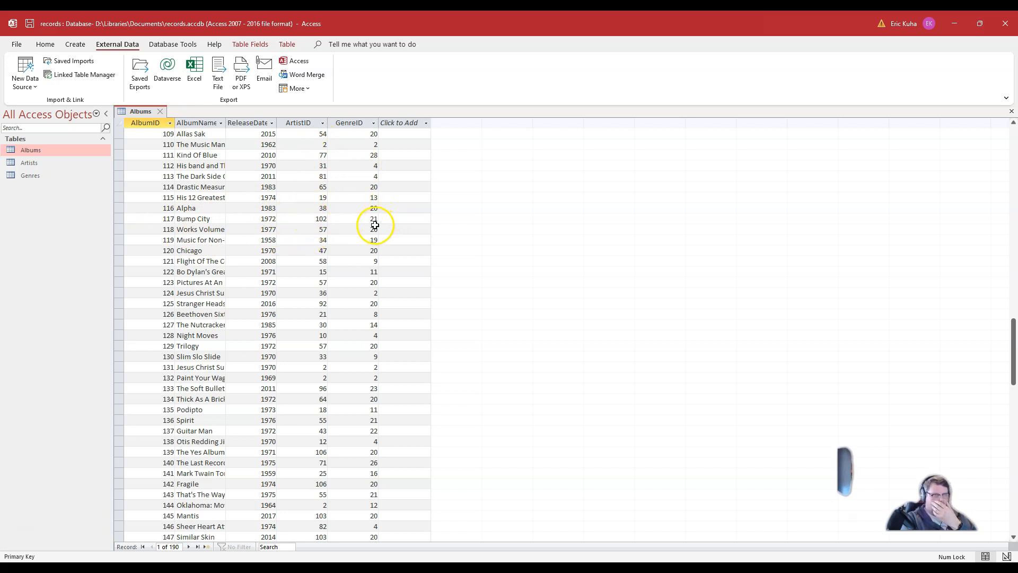
{"action": "scroll", "coordinate": [419, 219], "scroll_direction": "up", "scroll_amount": 7}
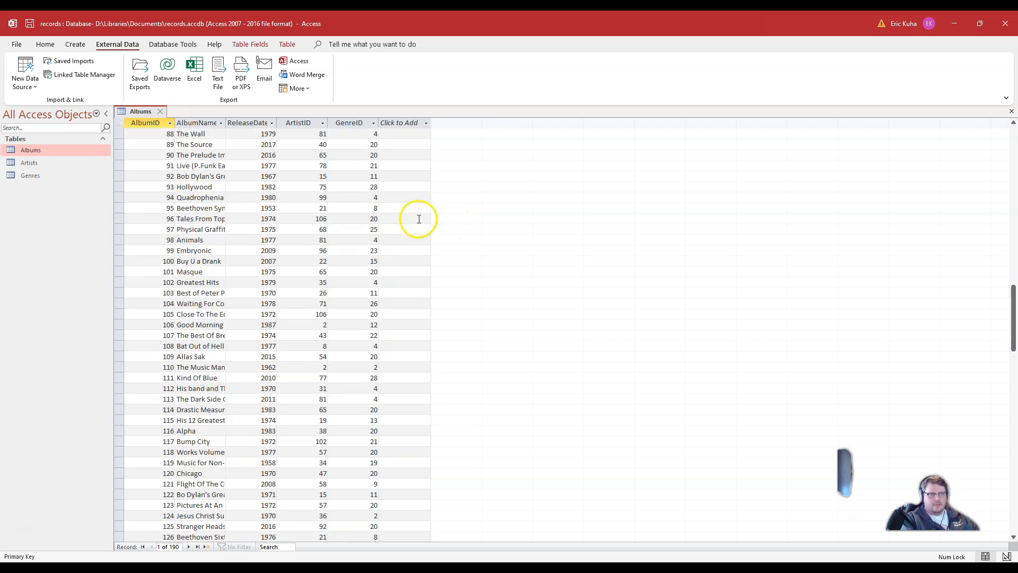
{"action": "scroll", "coordinate": [419, 219], "scroll_direction": "up", "scroll_amount": 20}
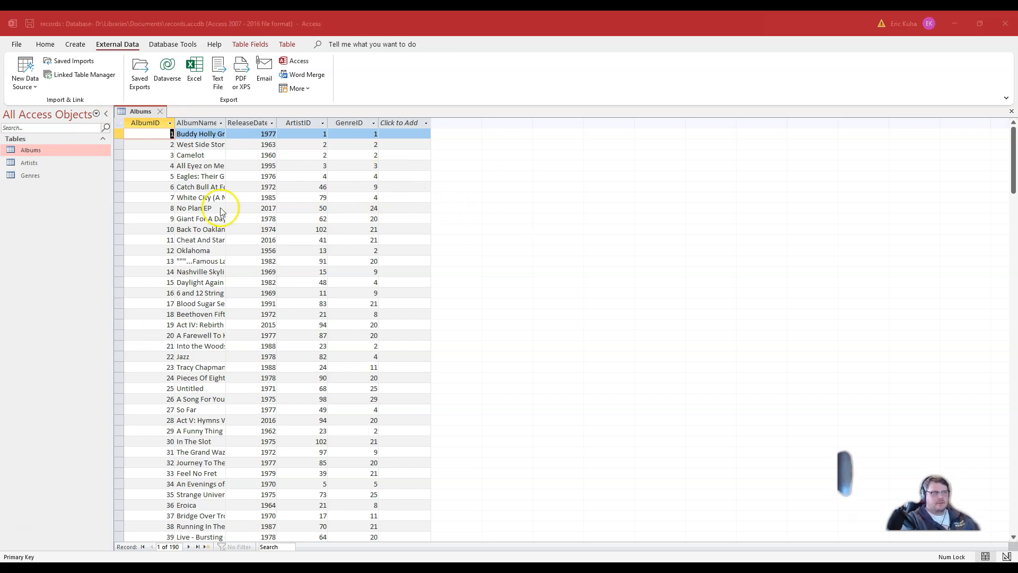
{"action": "left_click", "coordinate": [161, 112]}
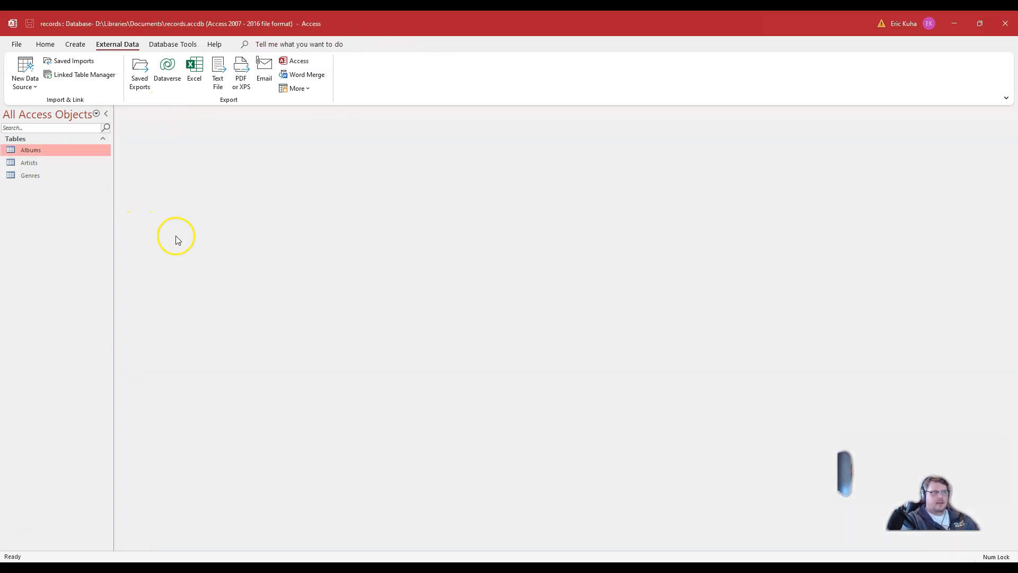
Step: Open the records database stored in the ACCESS folder and enable its content
{"action": "left_click", "coordinate": [18, 44]}
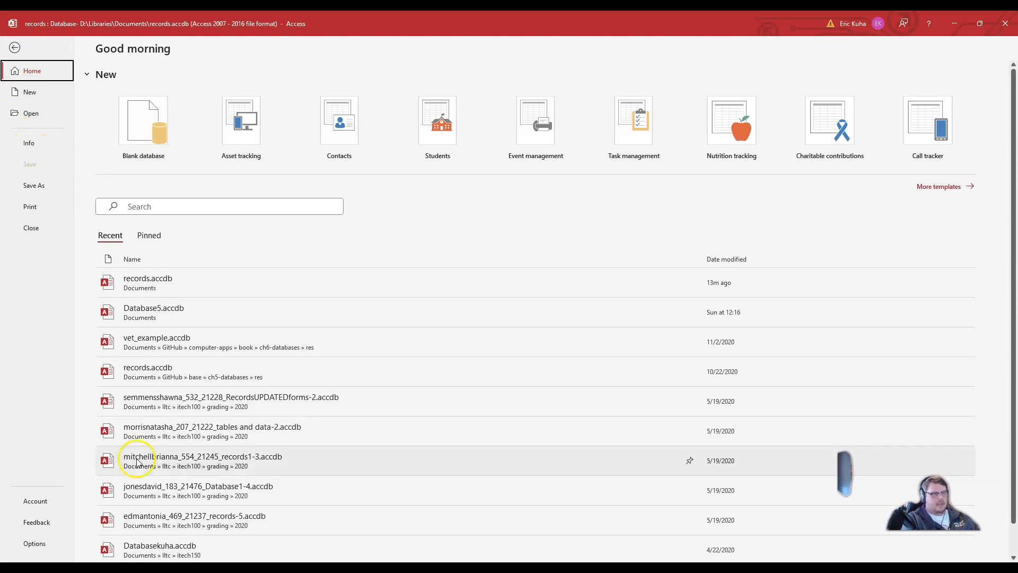
{"action": "left_click", "coordinate": [15, 47]}
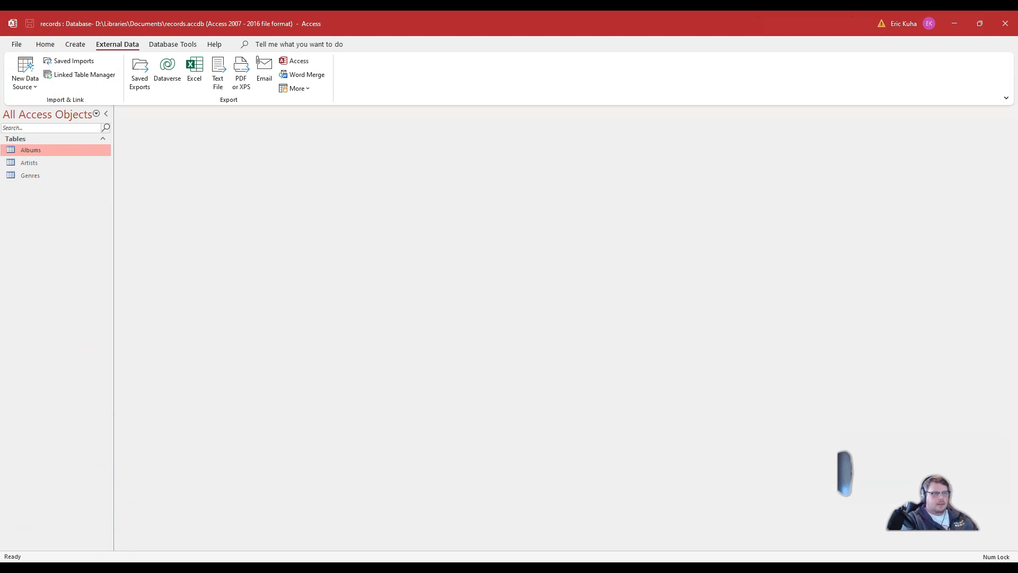
{"action": "left_click", "coordinate": [146, 228]}
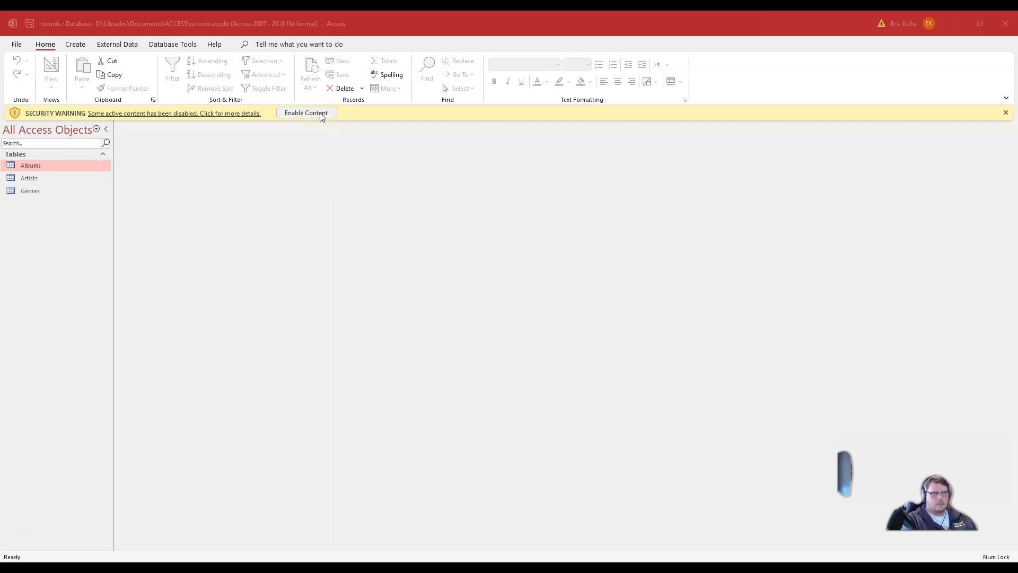
{"action": "left_click", "coordinate": [305, 114]}
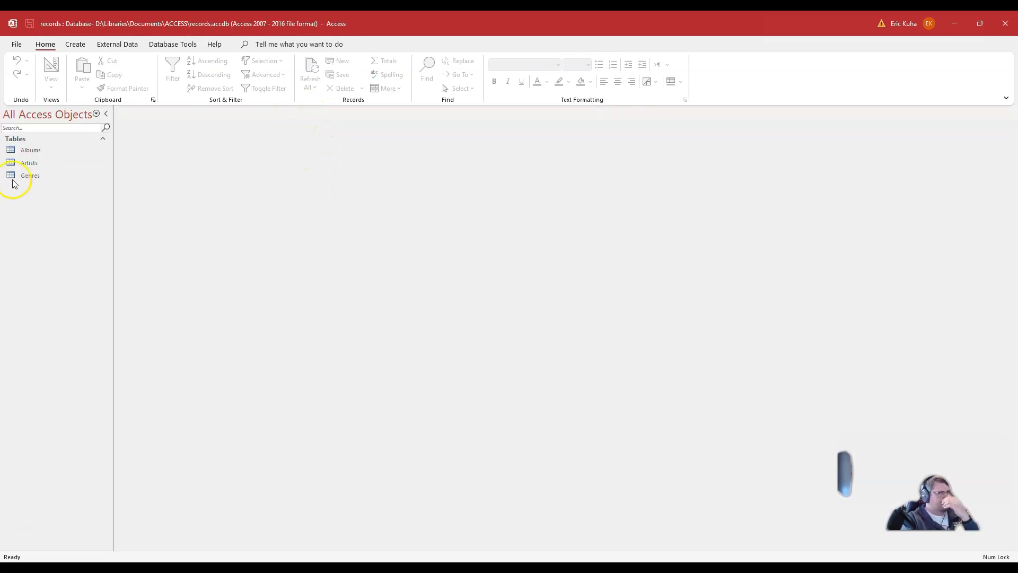
Step: Examine the records.accdb file size in the ACCESS folder window, then minimize it
{"action": "left_click_drag", "start_coordinate": [0, 135], "coordinate": [351, 127]}
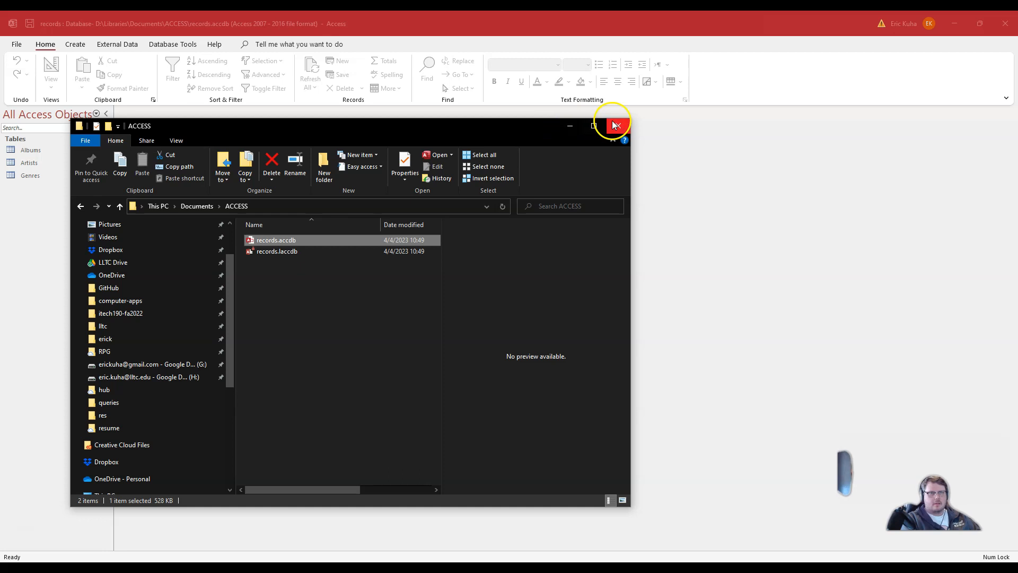
{"action": "left_click_drag", "start_coordinate": [631, 265], "coordinate": [909, 257]}
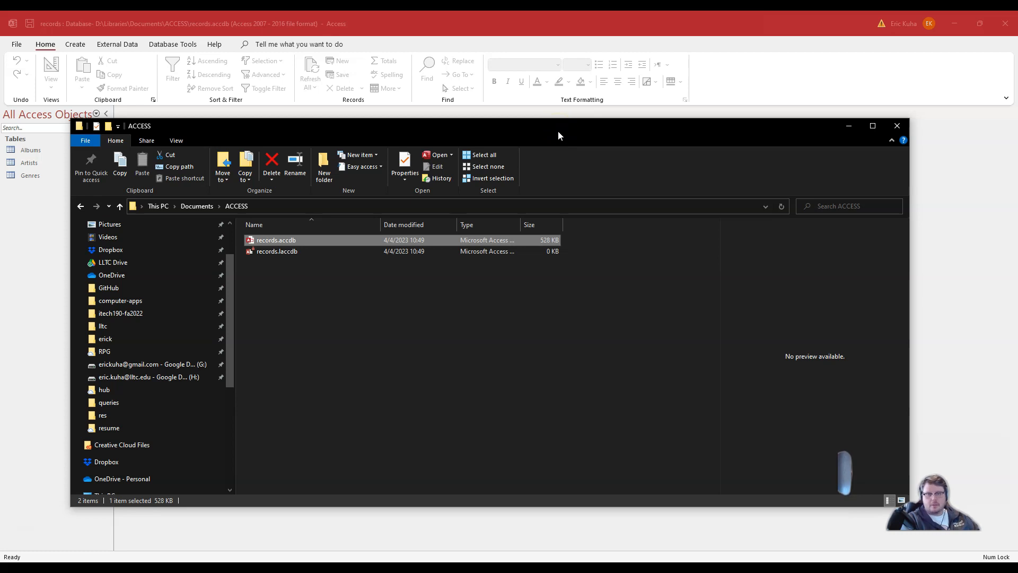
{"action": "left_click", "coordinate": [552, 242]}
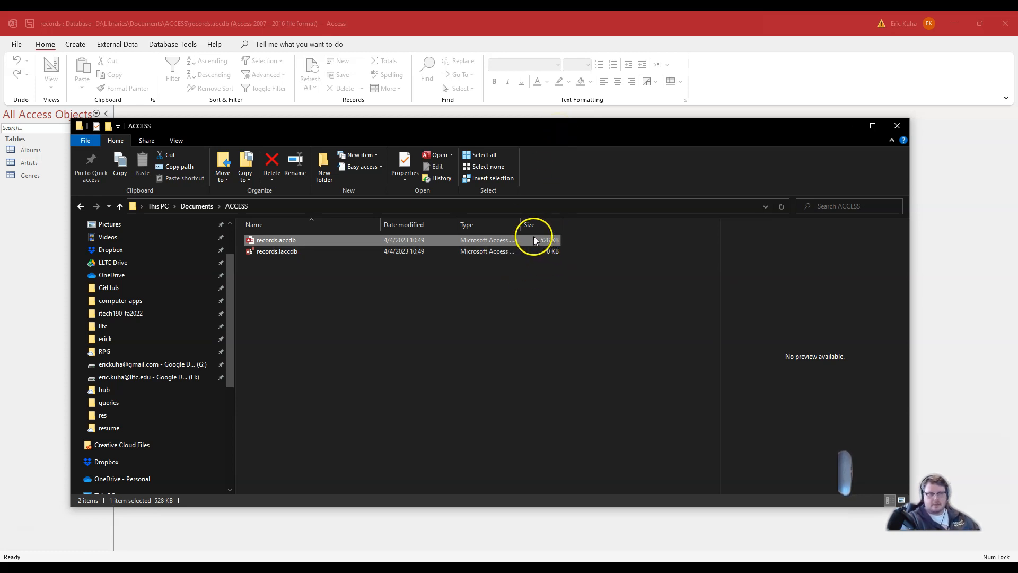
{"action": "left_click_drag", "start_coordinate": [599, 136], "coordinate": [554, 192]}
{"action": "key", "text": "super+Down"}
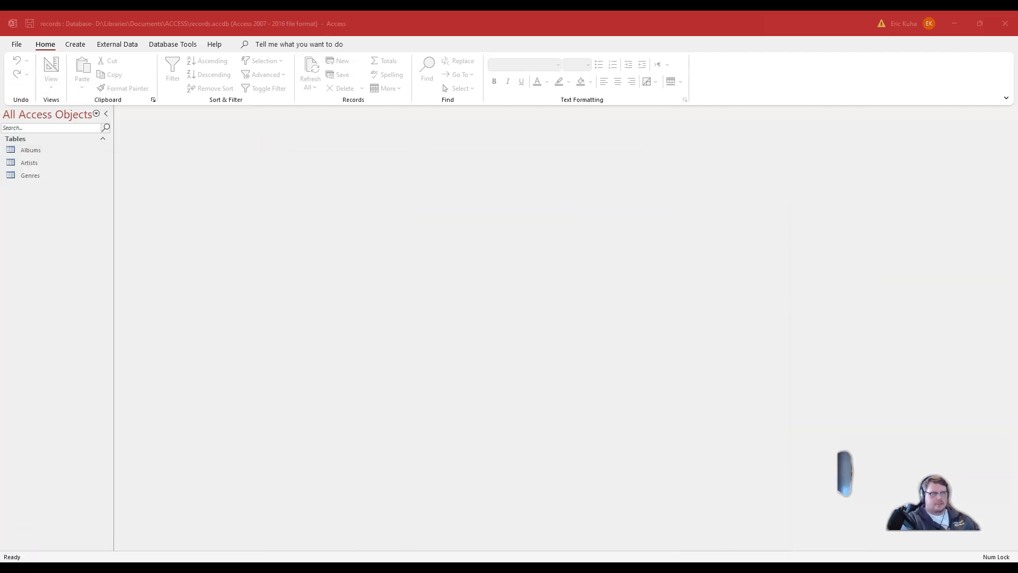
Step: Compact and repair the records database, then switch to the ACCESS folder to compare its file size
{"action": "left_click", "coordinate": [27, 44]}
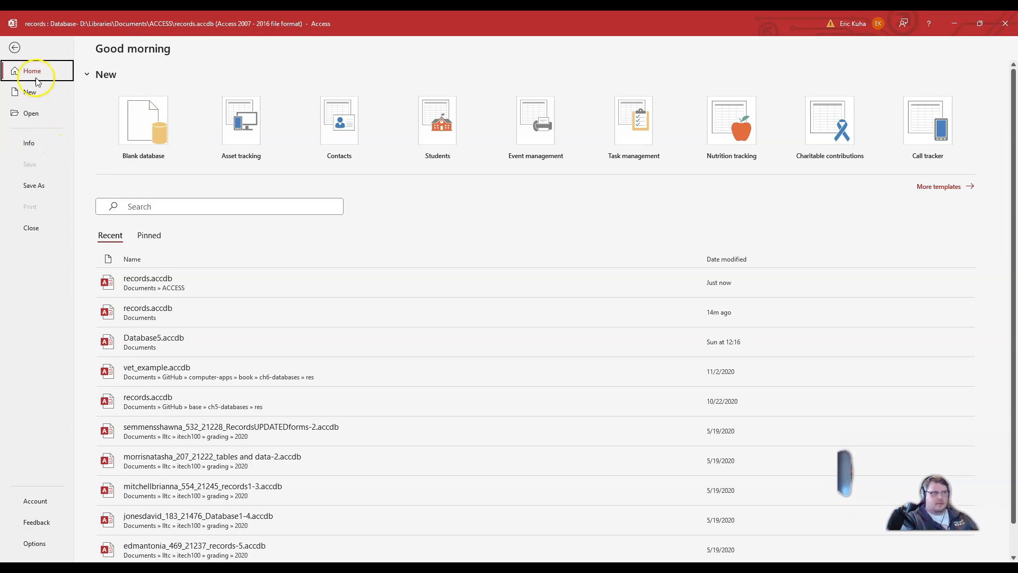
{"action": "left_click", "coordinate": [15, 47]}
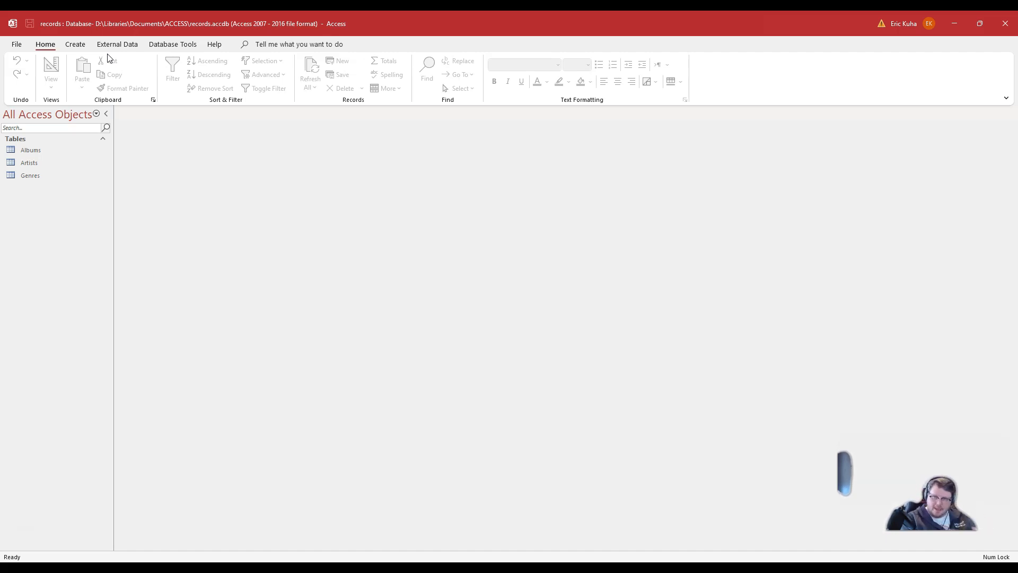
{"action": "left_click", "coordinate": [17, 45]}
{"action": "left_click", "coordinate": [29, 143]}
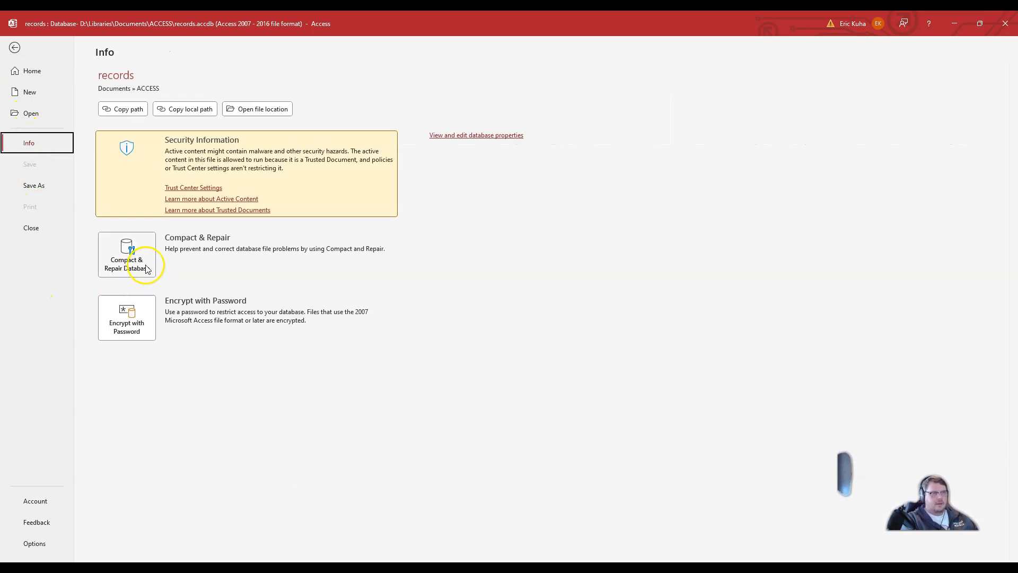
{"action": "left_click", "coordinate": [114, 273]}
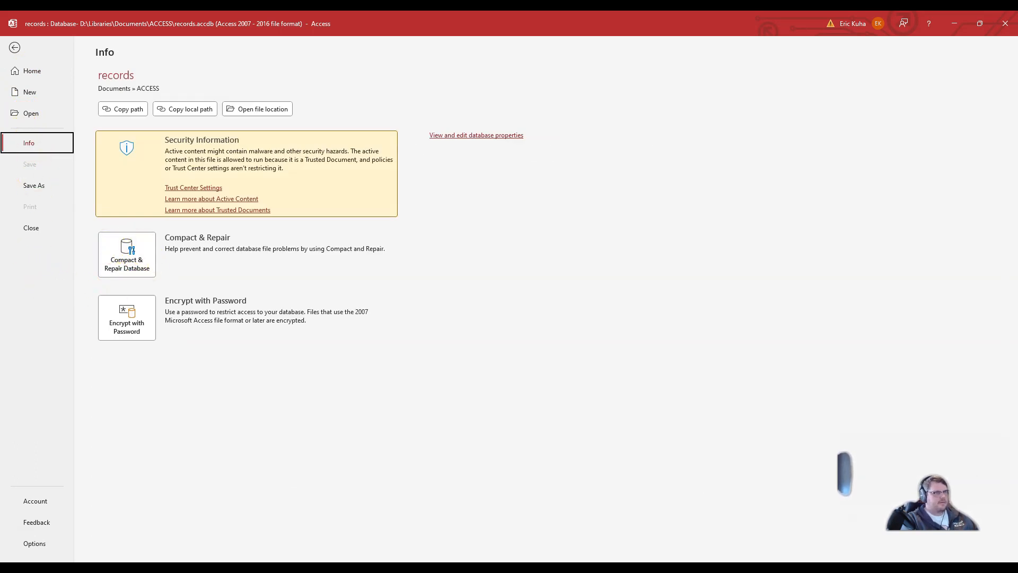
{"action": "left_click", "coordinate": [133, 257]}
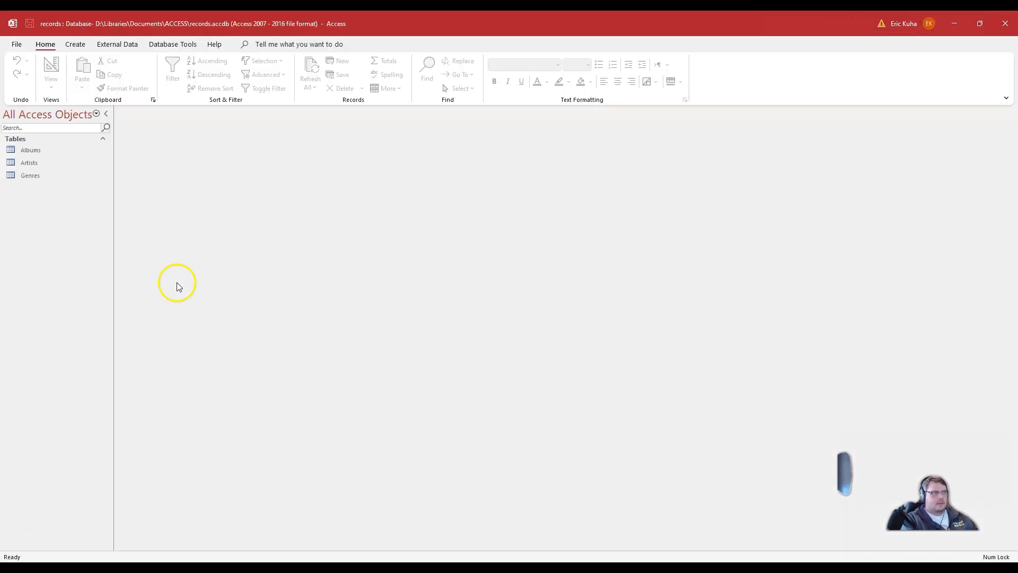
{"action": "key", "text": "alt+Tab"}
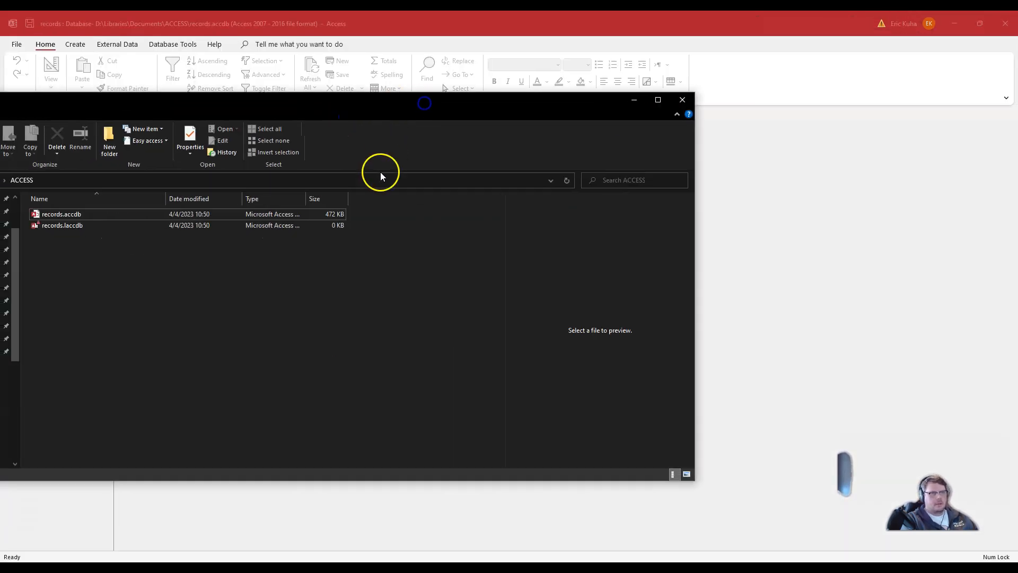
{"action": "left_click", "coordinate": [395, 243]}
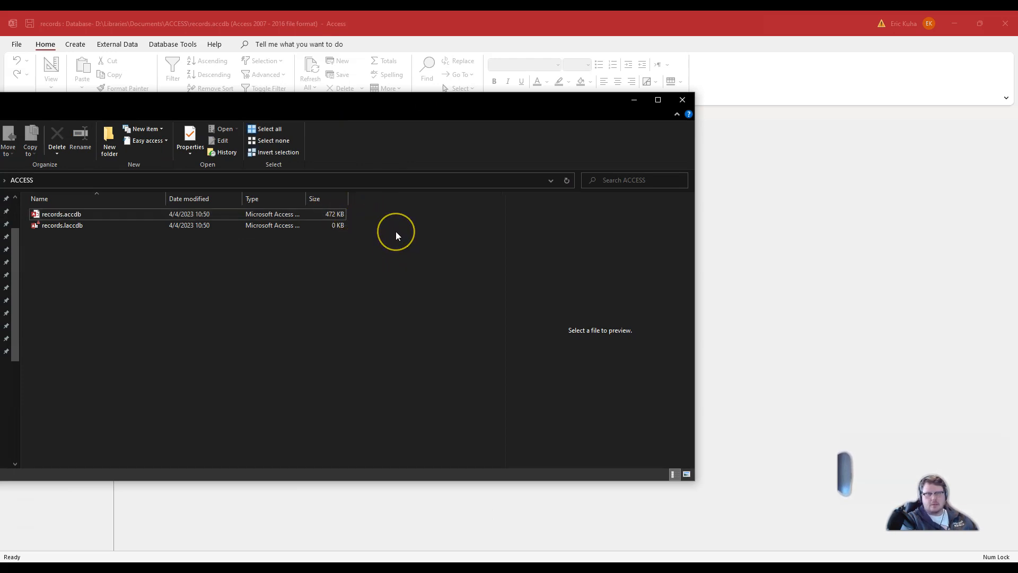